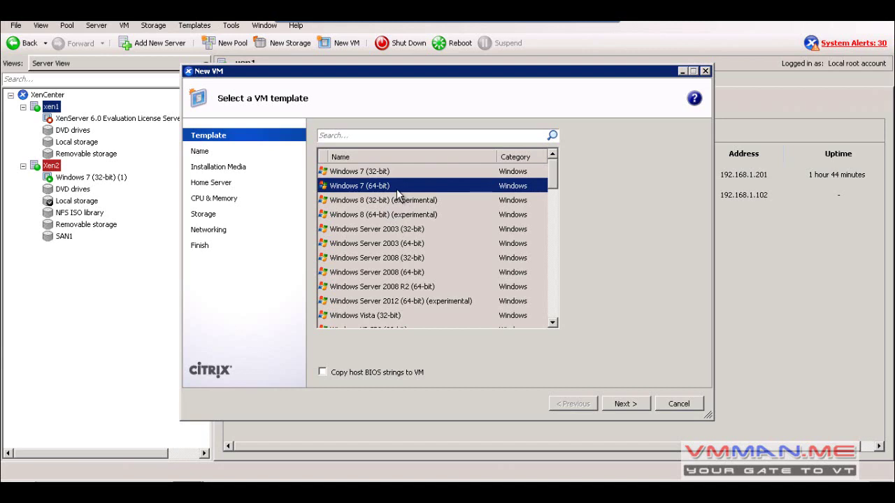
# - Examine the available VM templates, from the Windows desktop and server versions to the Linux and Citrix XenApp entries
pyautogui.click(392, 175)
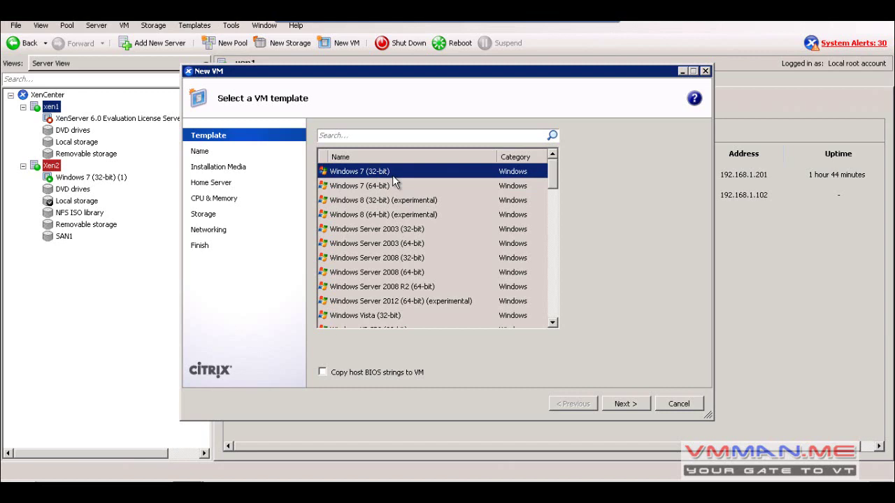
pyautogui.click(391, 187)
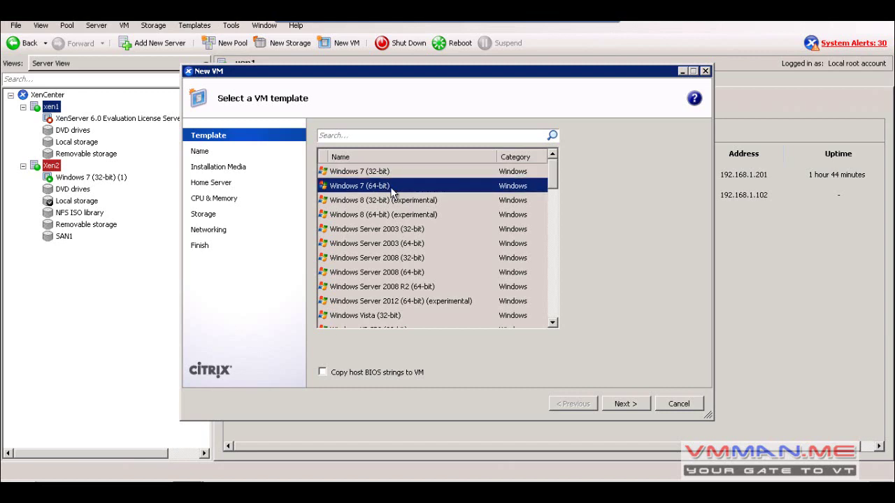
pyautogui.click(389, 287)
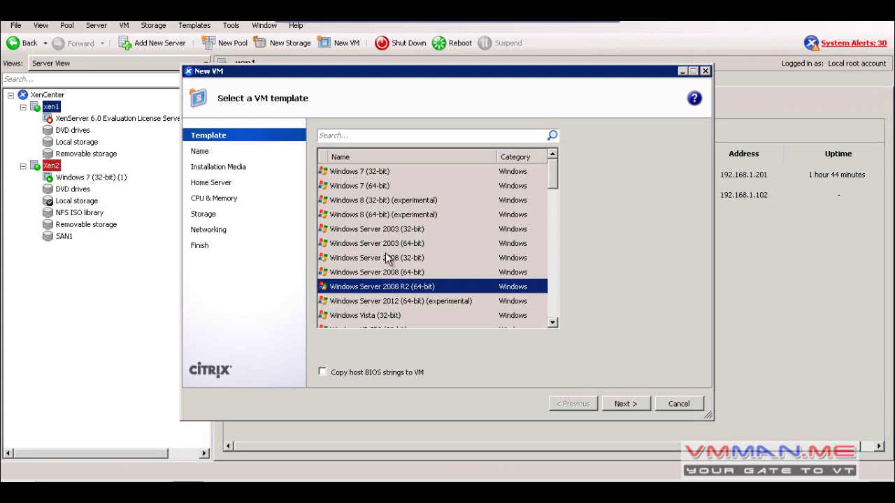
pyautogui.click(388, 259)
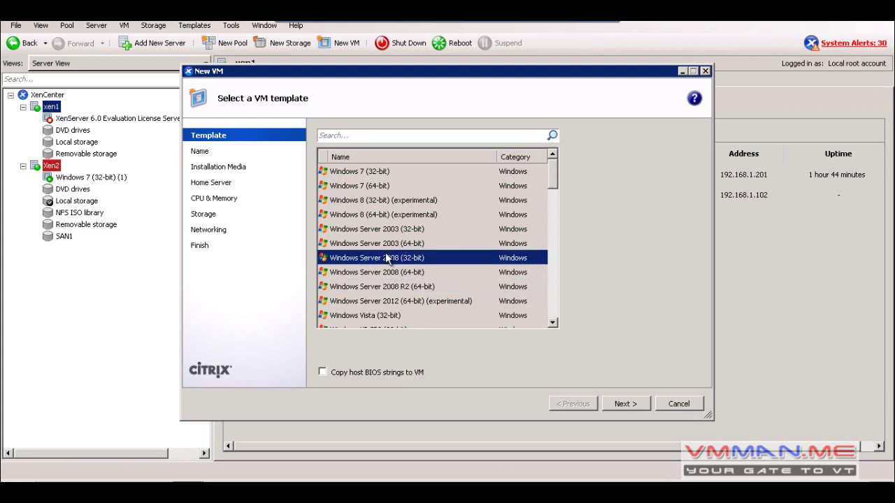
pyautogui.click(392, 287)
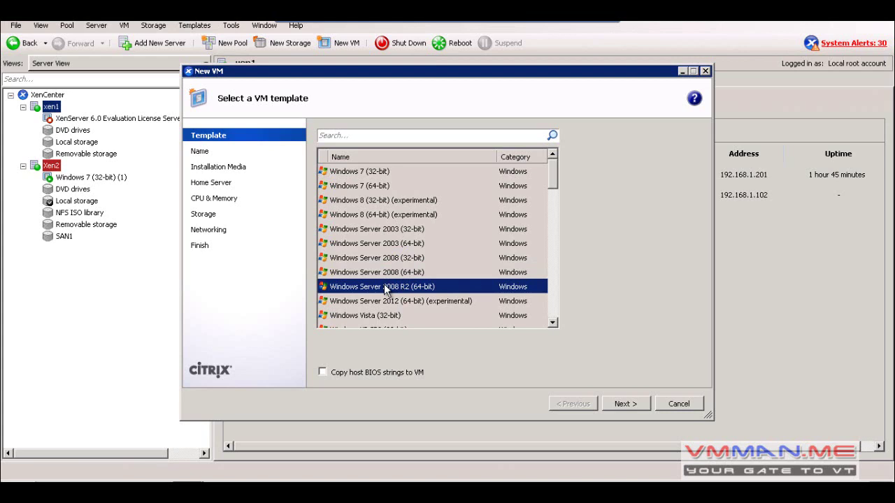
pyautogui.click(399, 250)
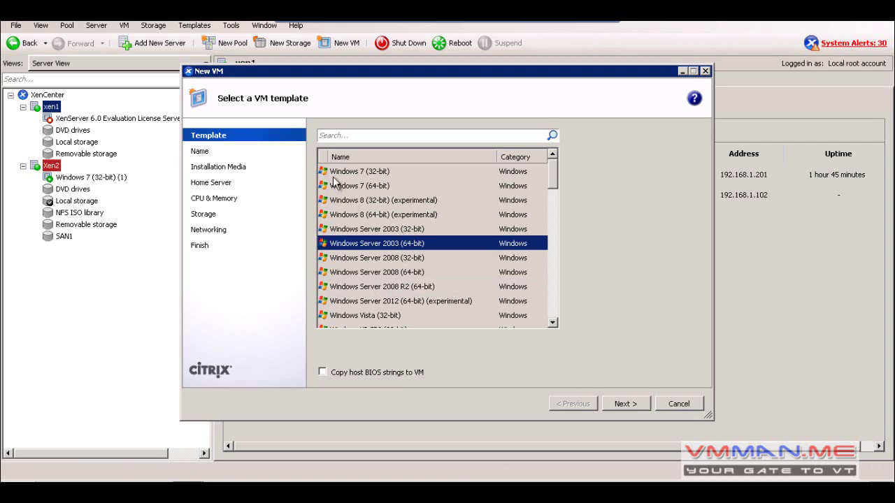
pyautogui.scroll(-3, 346, 258)
pyautogui.scroll(-12, 344, 263)
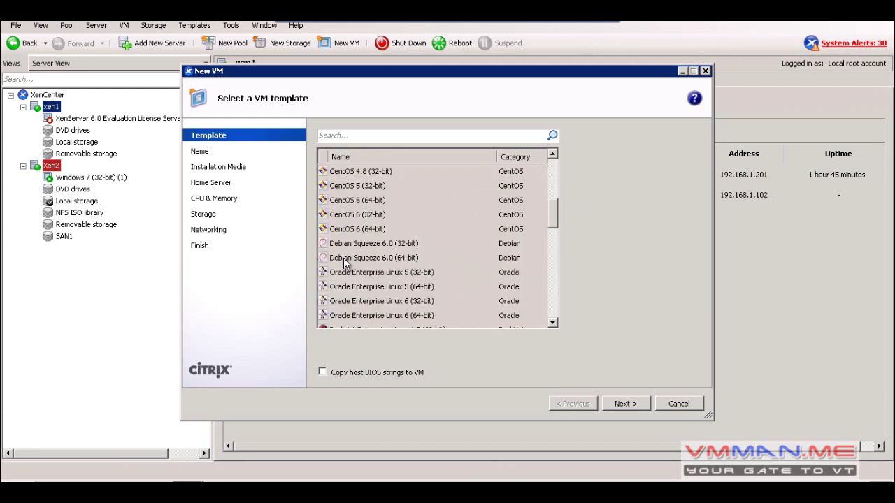
pyautogui.scroll(-1, 344, 262)
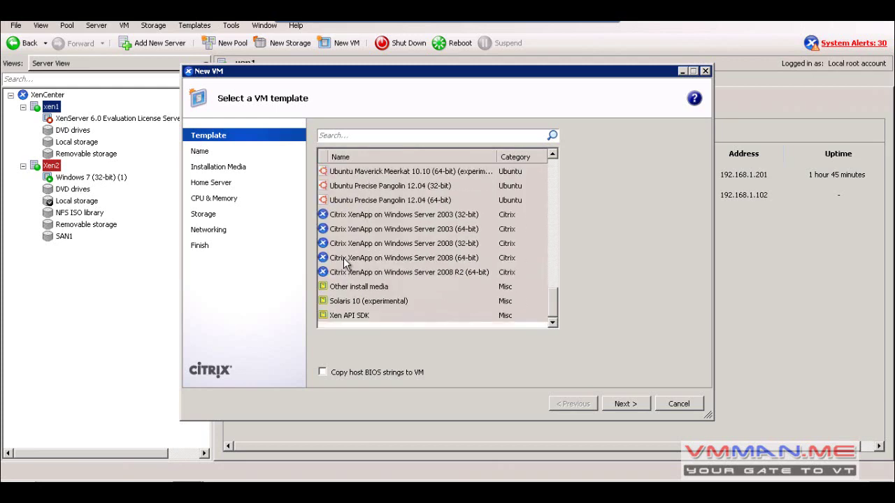
pyautogui.click(415, 258)
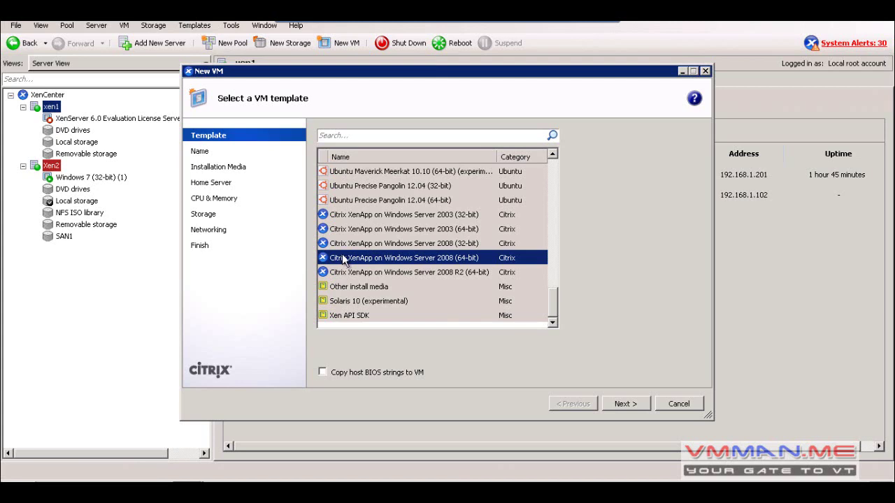
pyautogui.scroll(3, 342, 260)
pyautogui.scroll(-3, 343, 260)
pyautogui.scroll(15, 360, 285)
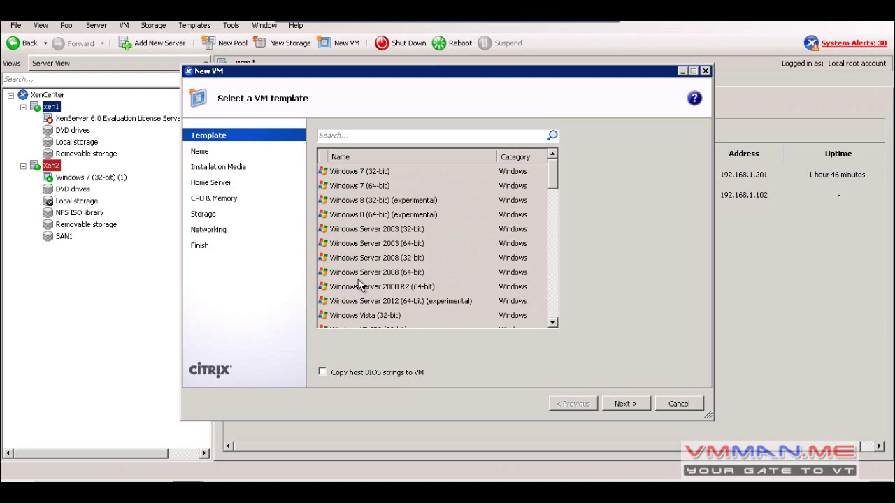
# - Choose the Windows 7 (32-bit) template for the new VM and proceed to its naming
pyautogui.click(404, 173)
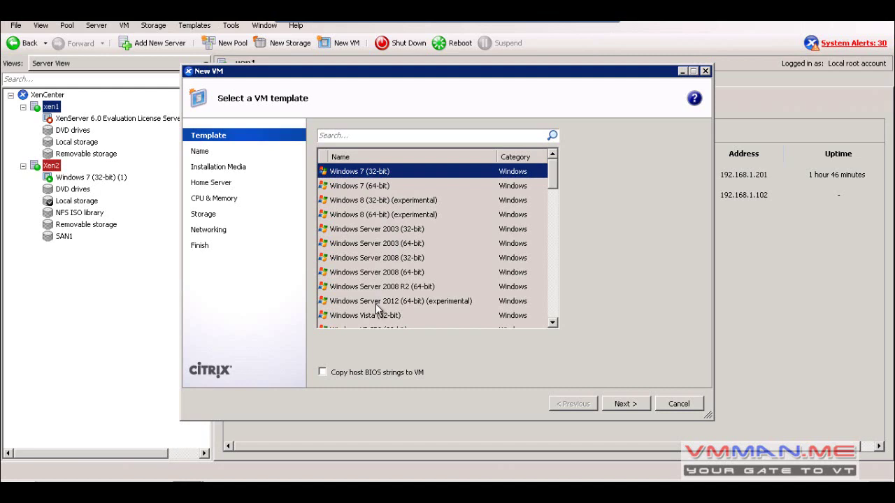
pyautogui.scroll(-4, 404, 225)
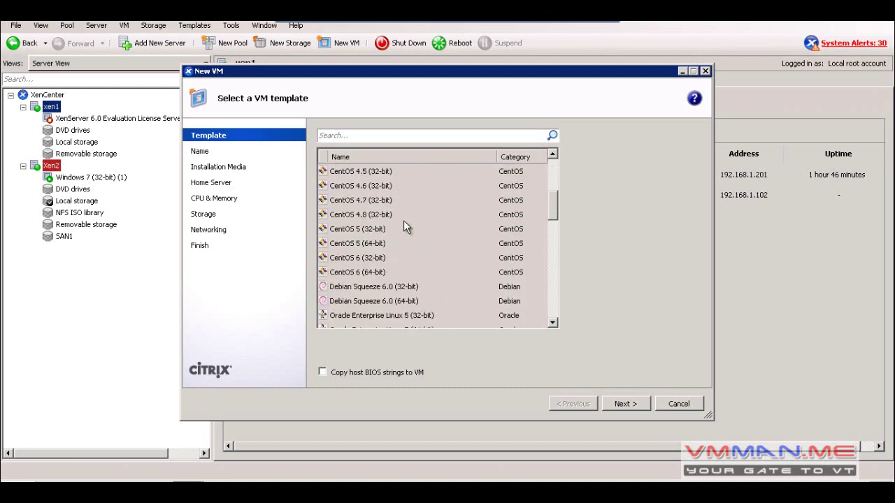
pyautogui.scroll(4, 404, 220)
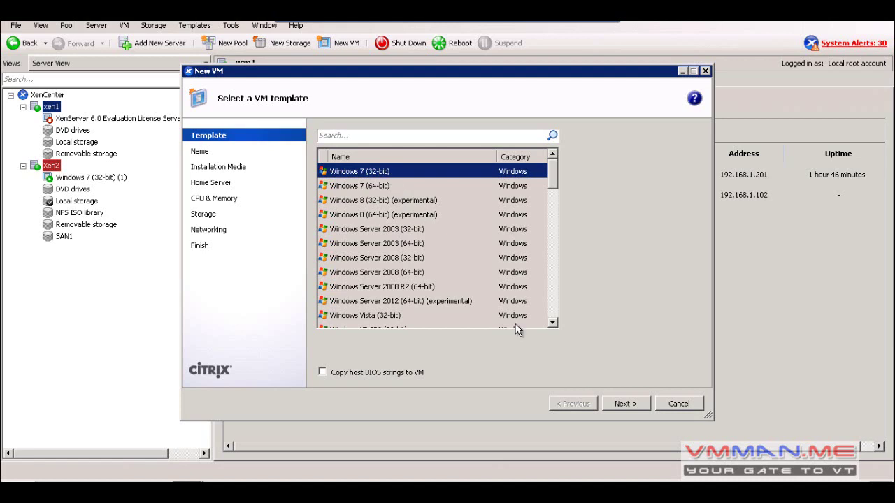
pyautogui.click(626, 403)
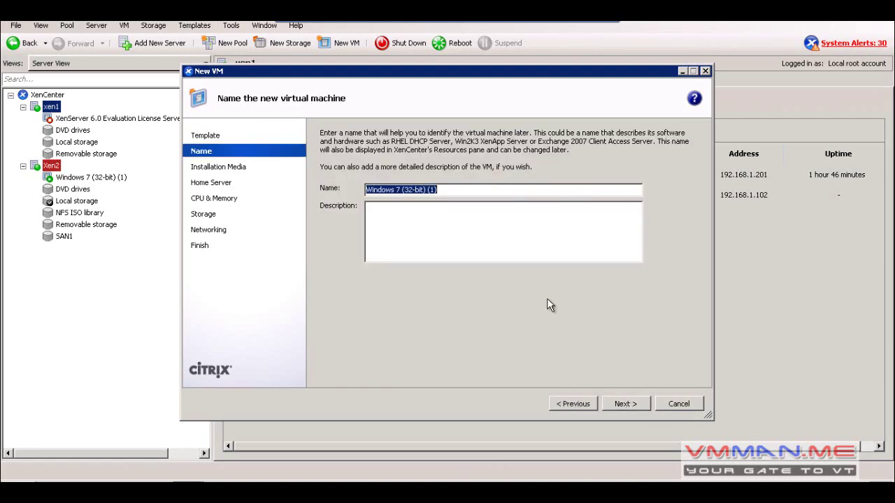
# - Shorten the new VM's name to "Windows 7" and proceed to the installation media
pyautogui.click(445, 195)
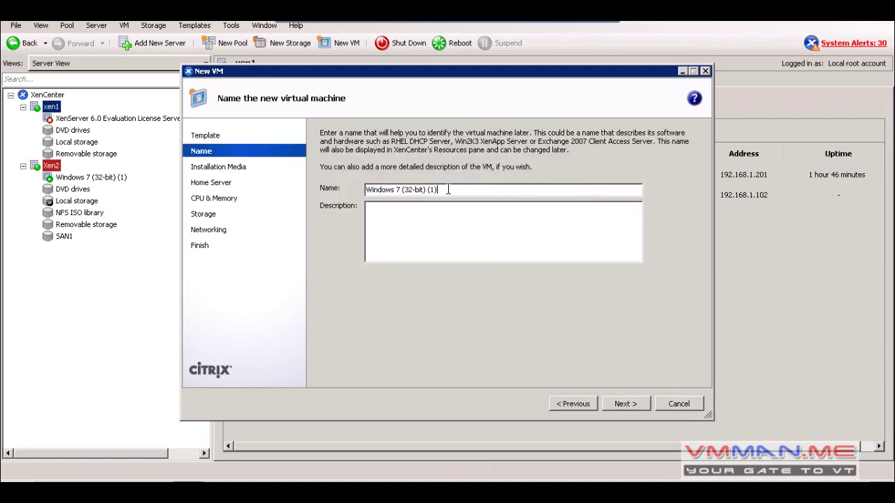
pyautogui.moveTo(439, 189); pyautogui.dragTo(404, 190)
pyautogui.press('BackSpace')
pyautogui.press('BackSpace')
pyautogui.click(625, 403)
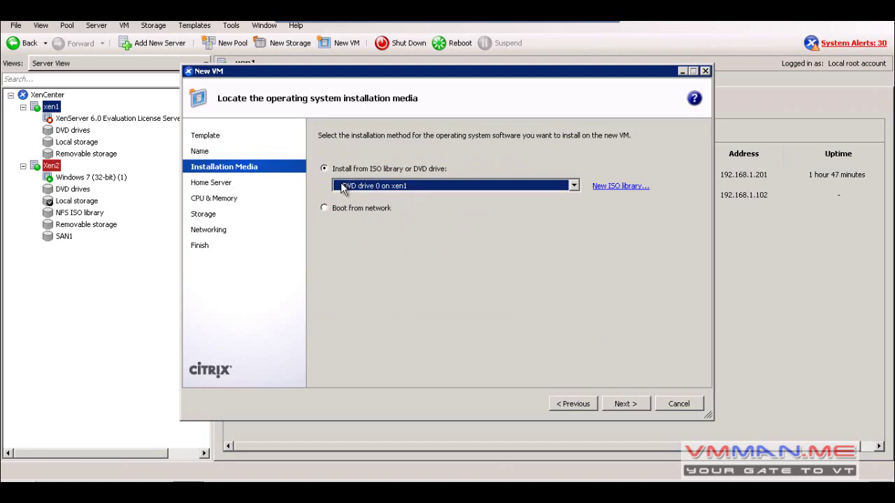
# - Examine the installation methods, including the ISO and DVD sources on xen1 and booting from the network
pyautogui.click(409, 183)
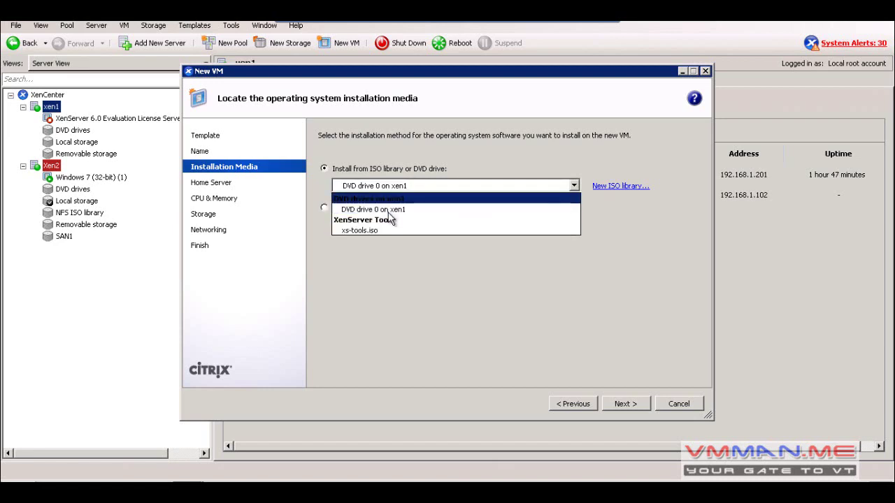
pyautogui.click(378, 263)
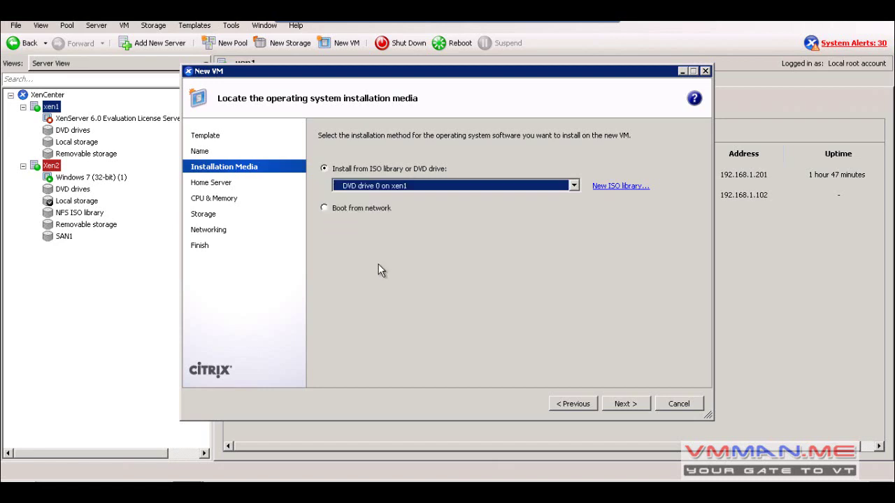
pyautogui.click(351, 209)
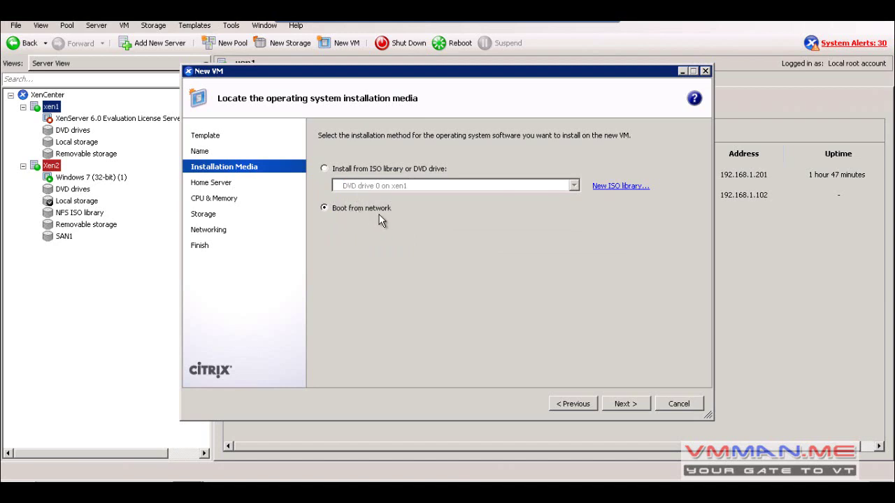
pyautogui.click(368, 170)
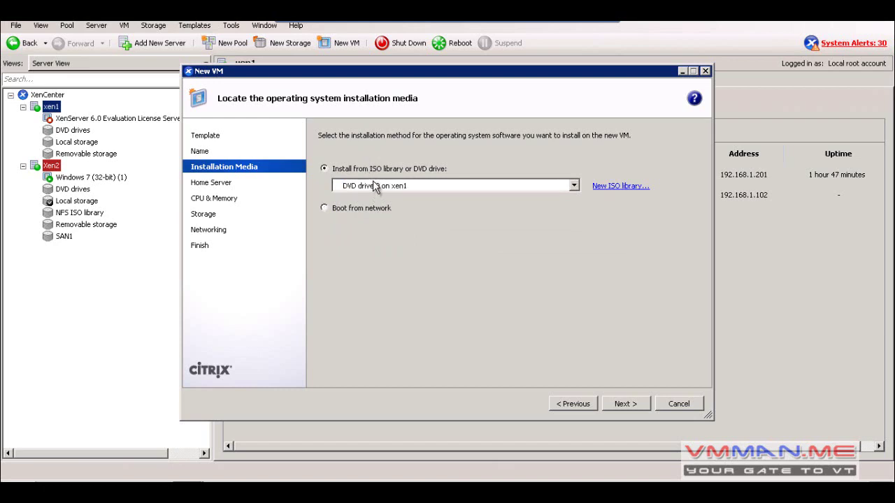
pyautogui.click(374, 185)
pyautogui.click(370, 187)
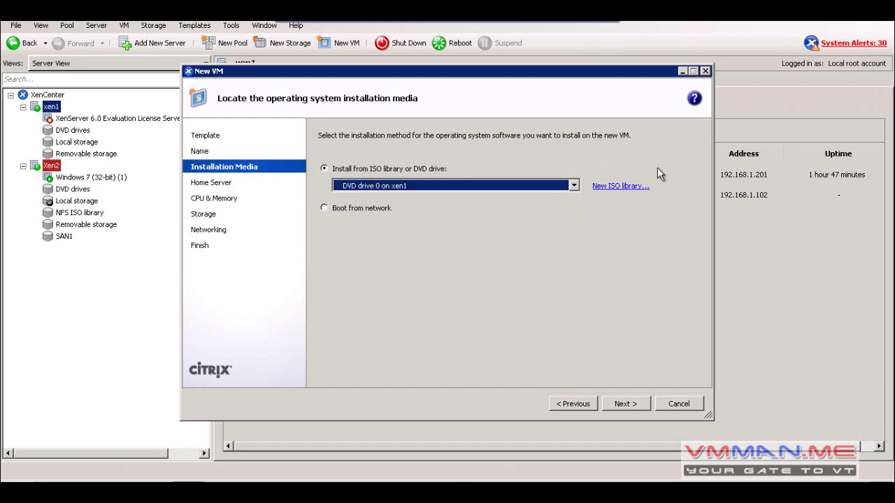
# - Attach a new NFS ISO library to xen1 with the default name, using the share 192.168.1.200:/OS
pyautogui.click(627, 189)
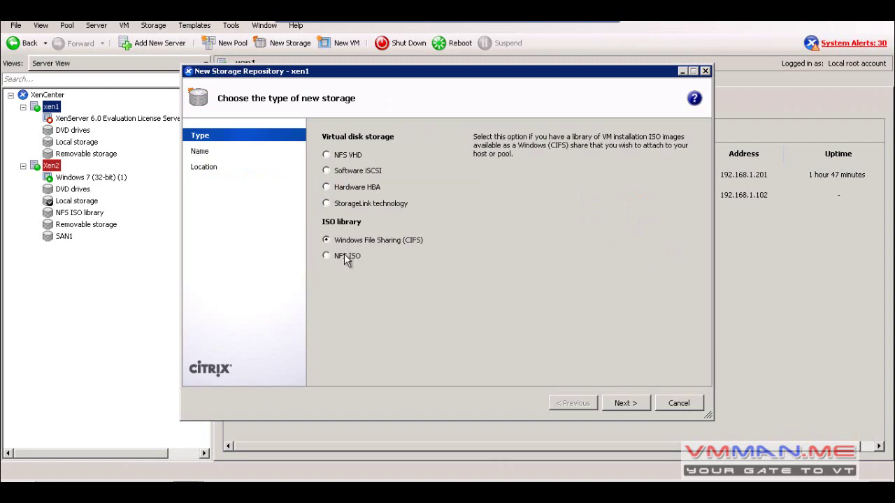
pyautogui.click(345, 256)
pyautogui.click(621, 404)
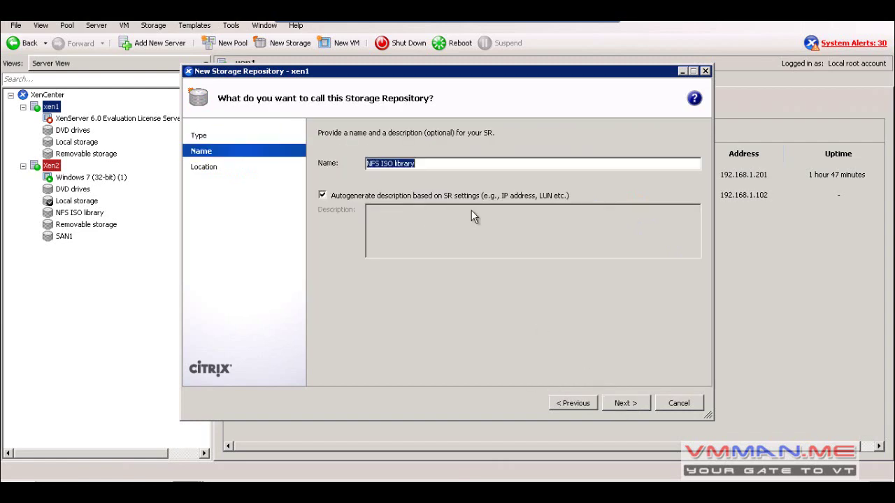
pyautogui.click(612, 403)
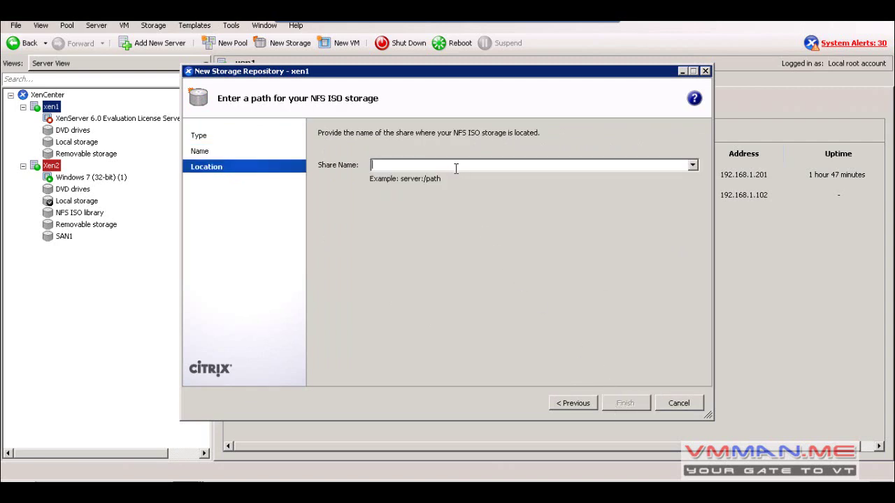
pyautogui.write('192.168.1.200:/OS')
pyautogui.click(624, 404)
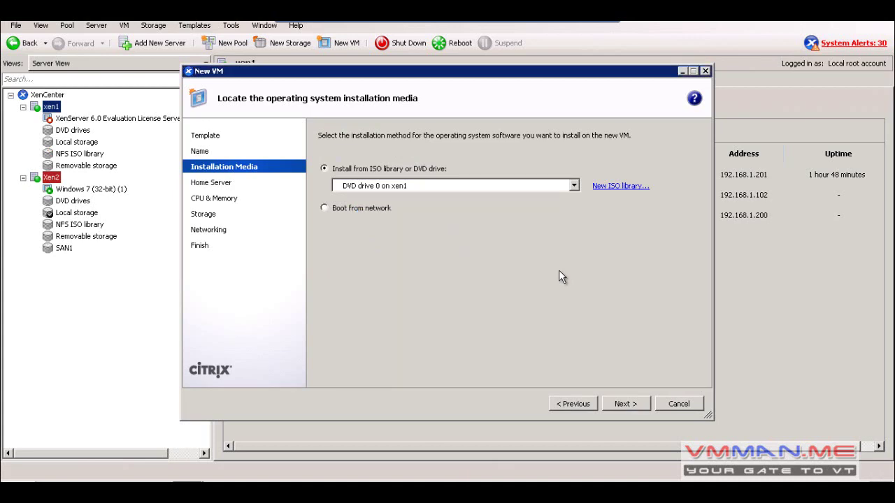
# - Select WmMan V 1.0.iso from the NFS ISO library as the VM's installation media
pyautogui.click(470, 188)
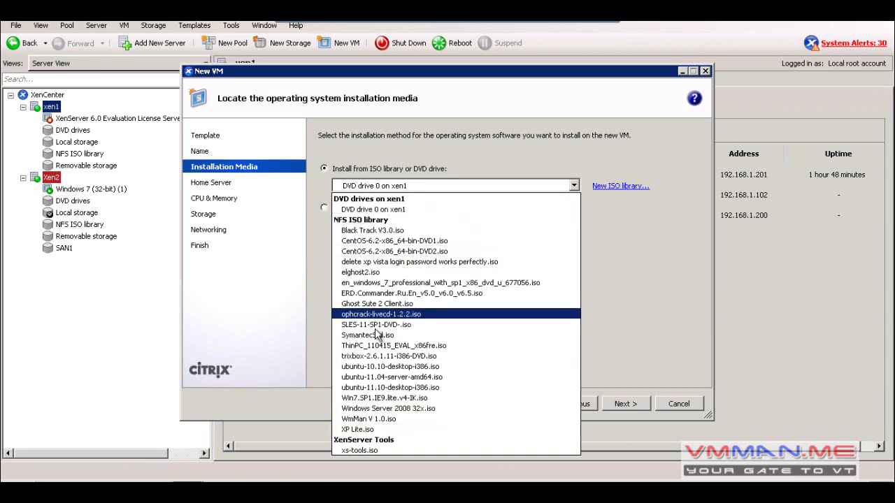
pyautogui.click(376, 421)
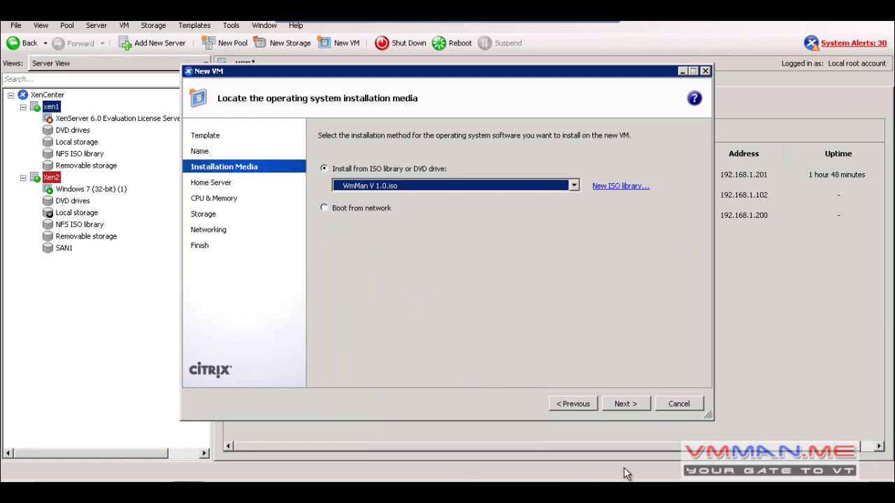
pyautogui.click(623, 404)
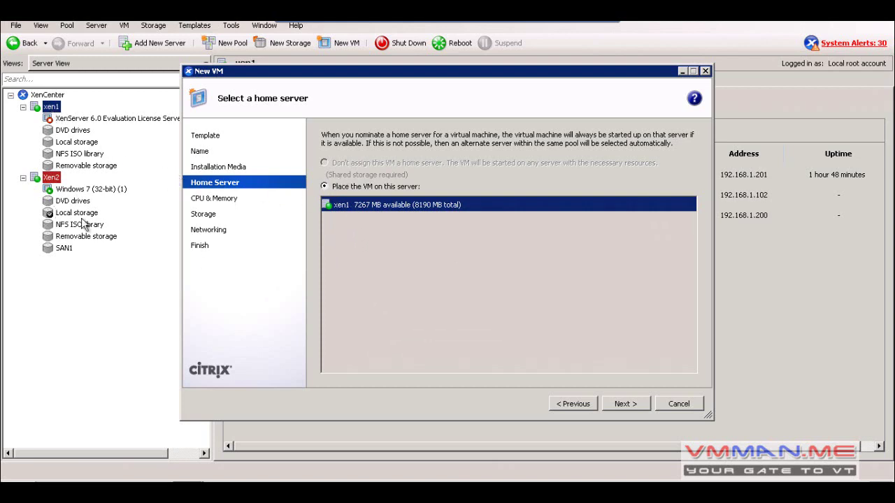
# - Accept xen1 as the home server and raise the VM's number of vCPUs by one
pyautogui.click(627, 406)
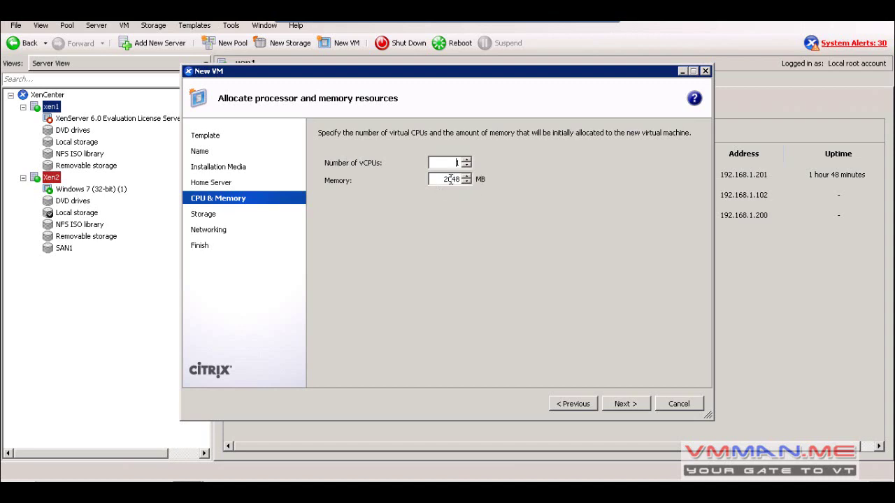
pyautogui.click(466, 159)
pyautogui.click(618, 404)
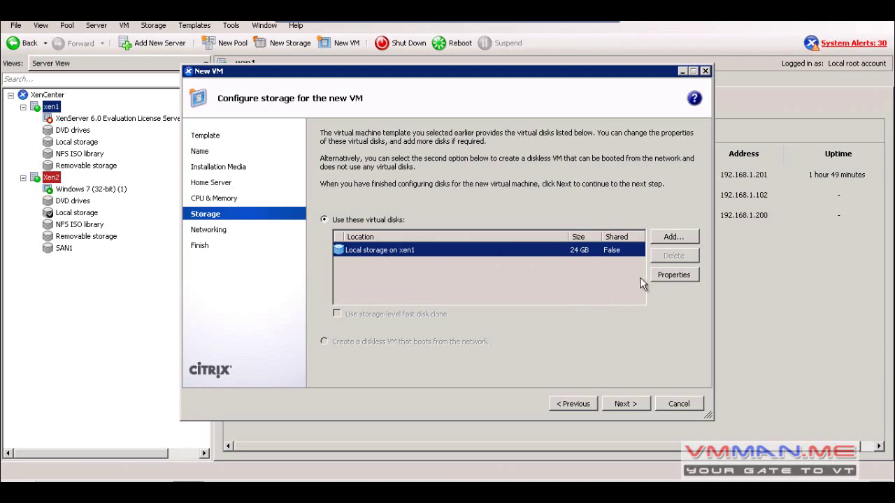
# - Set the size of the VM's virtual disk on xen1's local storage to 25 GB
pyautogui.click(661, 275)
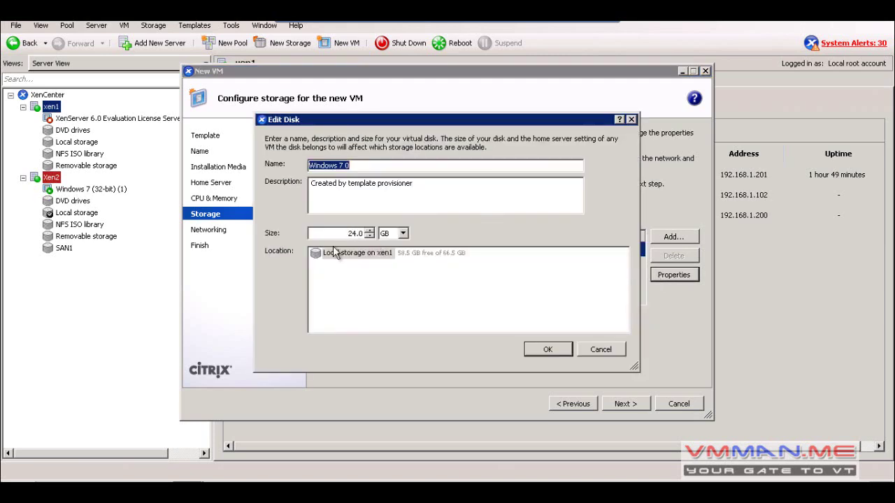
pyautogui.moveTo(336, 235); pyautogui.dragTo(360, 248)
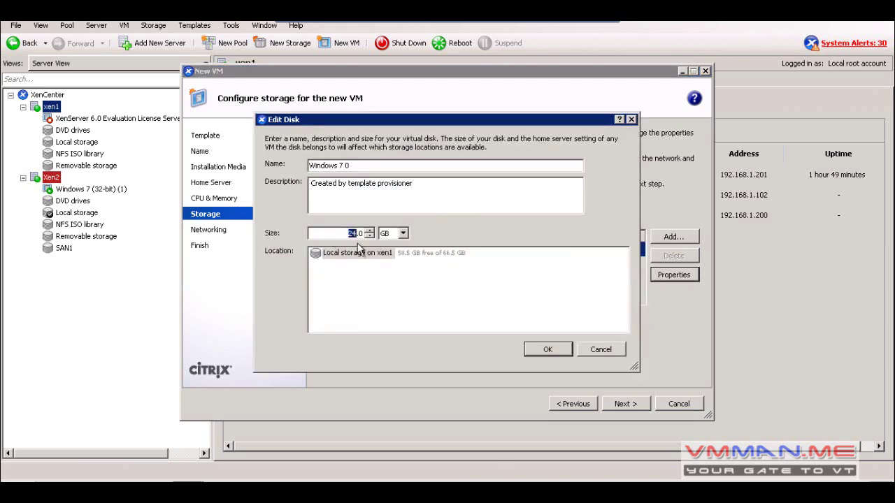
pyautogui.write('2')
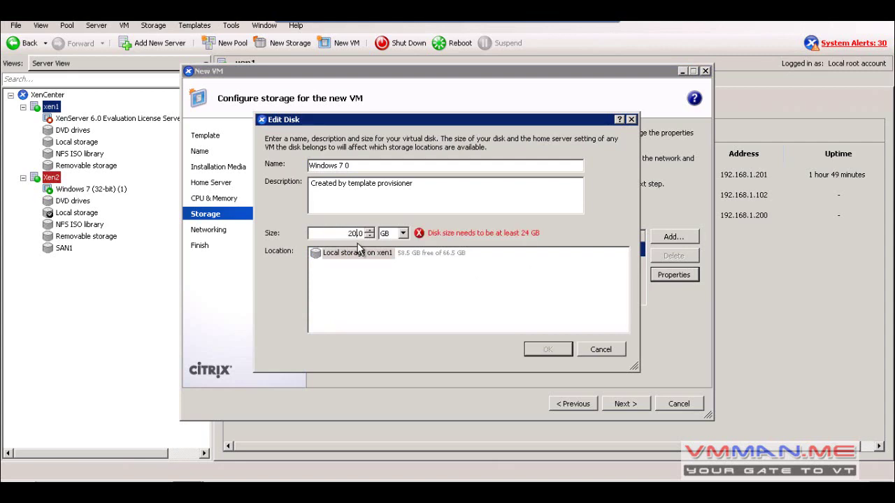
pyautogui.write('5')
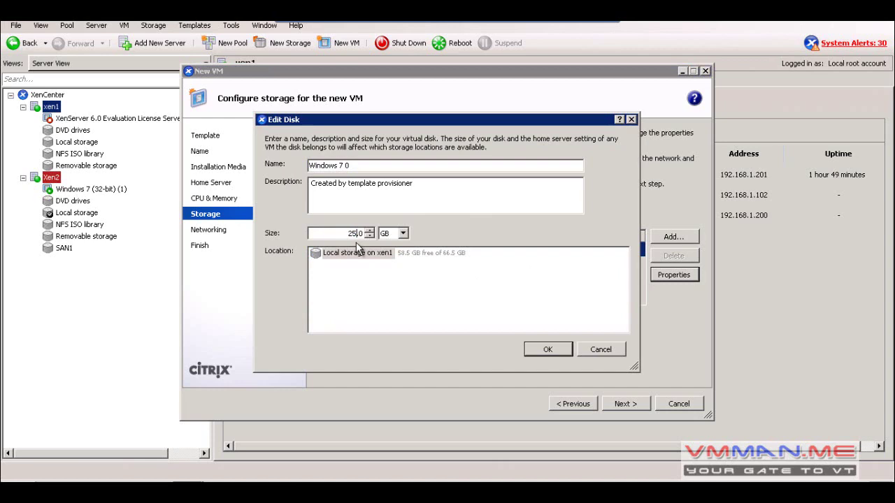
pyautogui.click(539, 346)
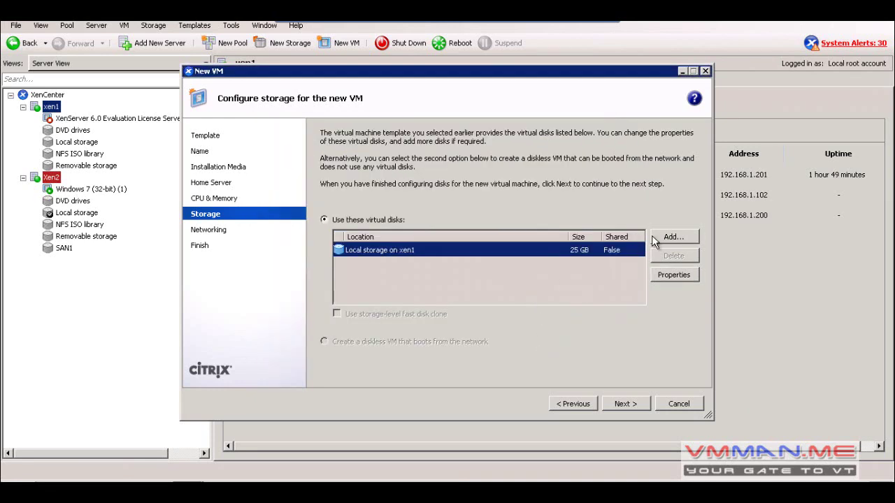
# - Add a second 1 GB virtual disk on xen1's local storage, and delete it again
pyautogui.click(673, 237)
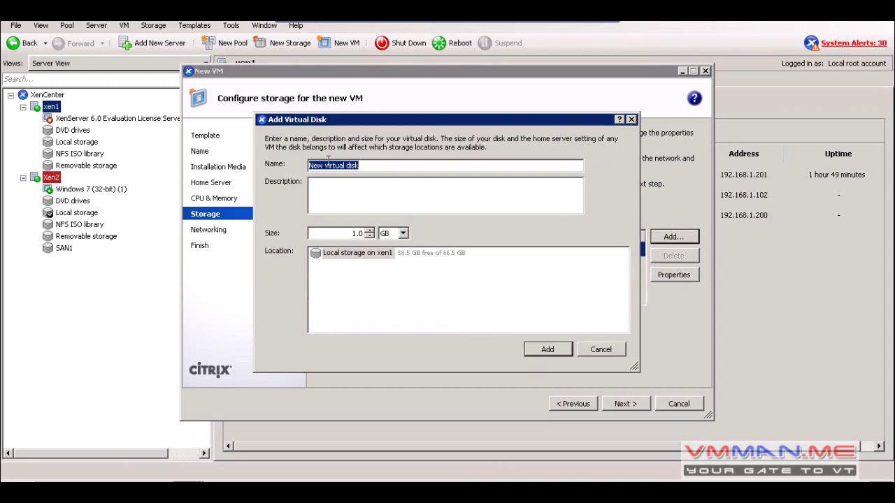
pyautogui.click(546, 350)
pyautogui.click(463, 266)
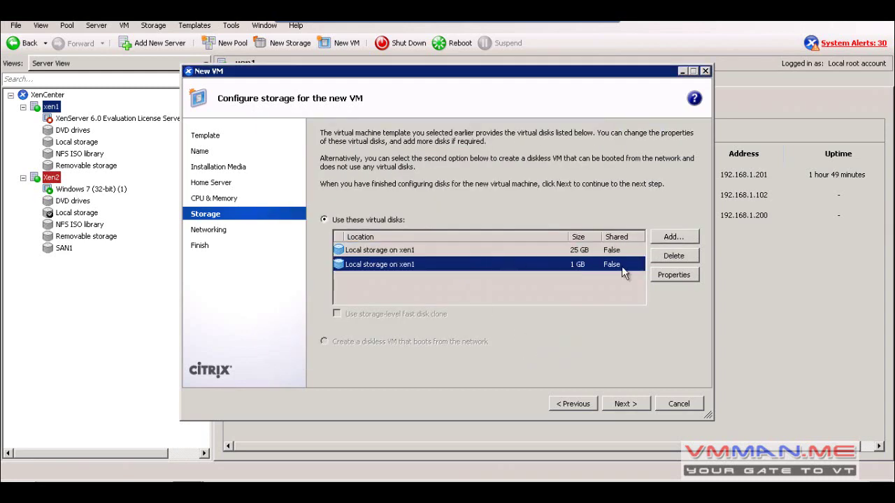
pyautogui.click(668, 257)
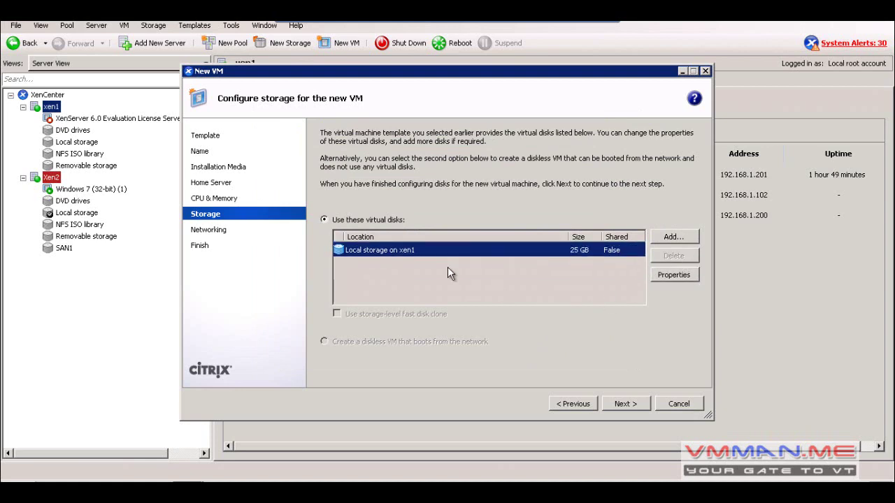
# - Accept the single 25 GB disk as the VM's storage and continue to the networking settings
pyautogui.click(619, 406)
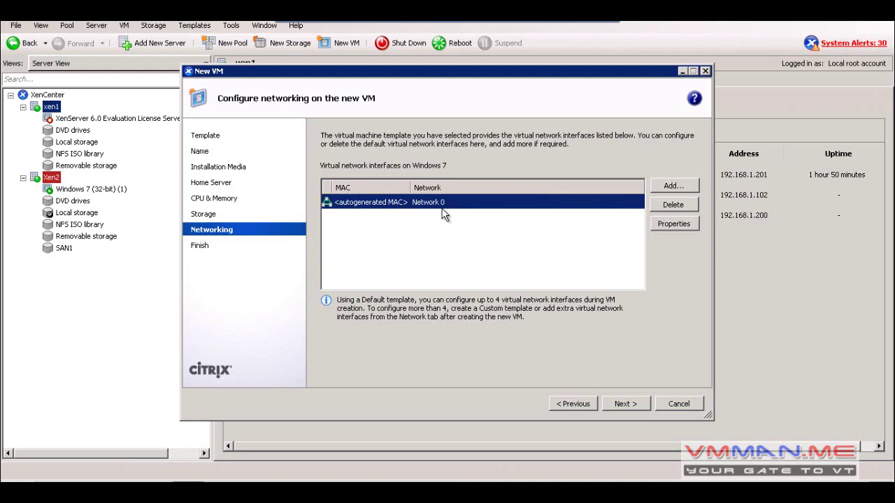
pyautogui.click(673, 186)
pyautogui.click(421, 188)
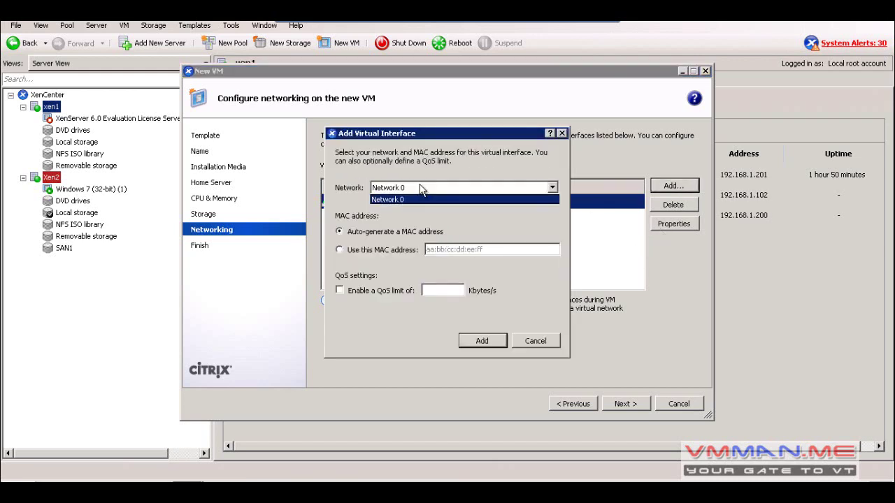
pyautogui.click(423, 199)
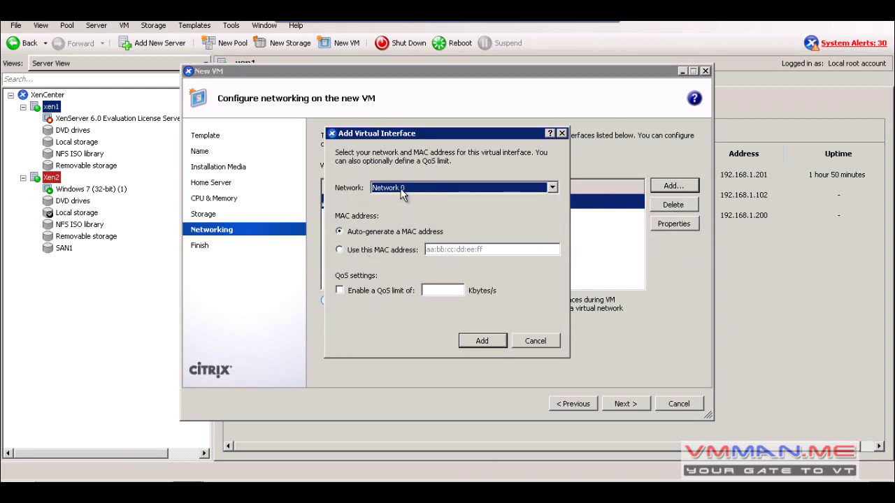
pyautogui.click(409, 259)
pyautogui.click(404, 234)
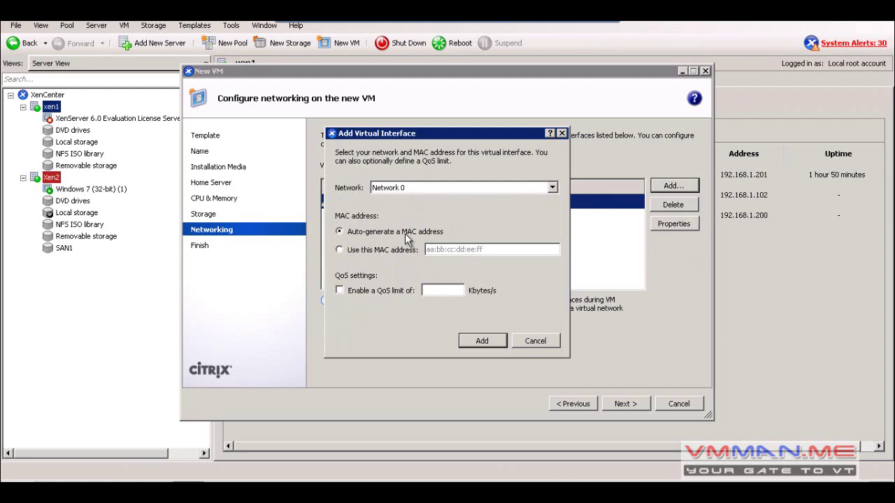
pyautogui.click(537, 342)
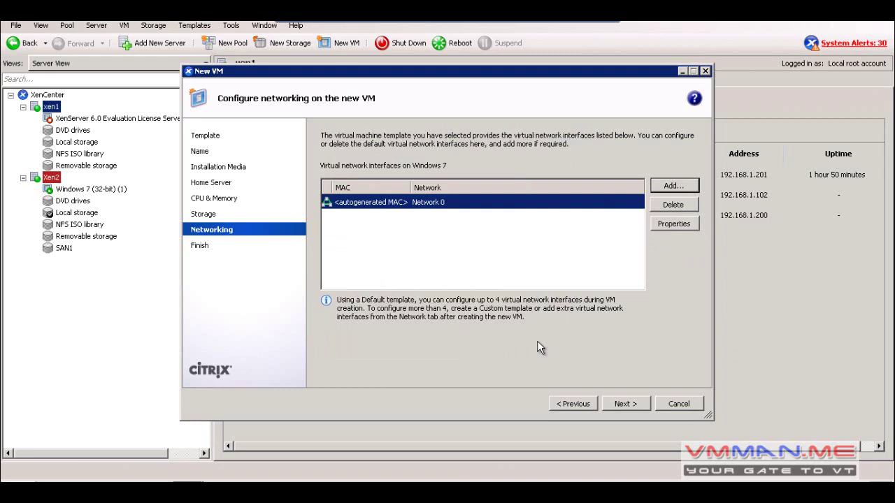
# - Keep the Network 0 interface and create the VM with automatic start enabled
pyautogui.click(625, 404)
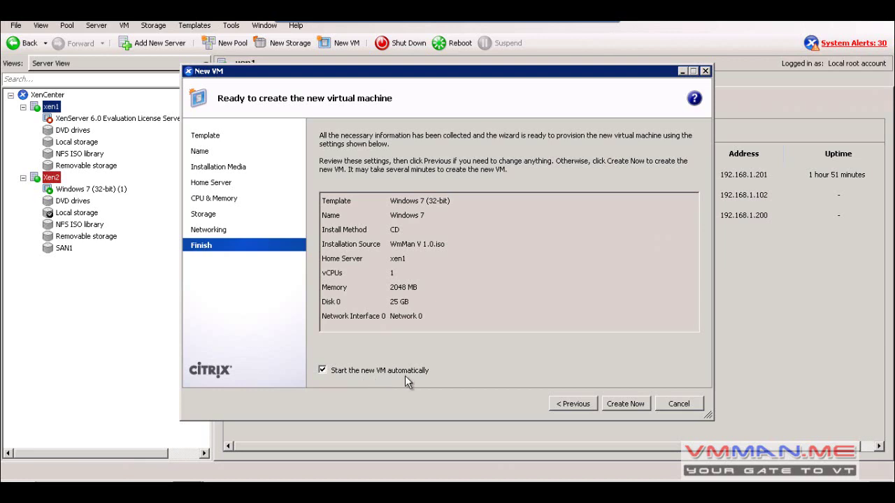
pyautogui.click(632, 405)
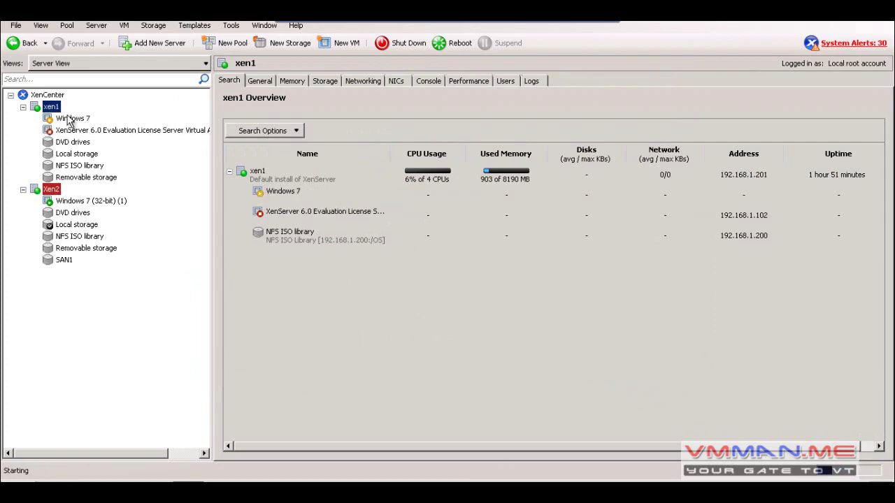
# - Open the console of the new Windows 7 VM on xen1 and view the ISO images available for its DVD drive
pyautogui.click(70, 118)
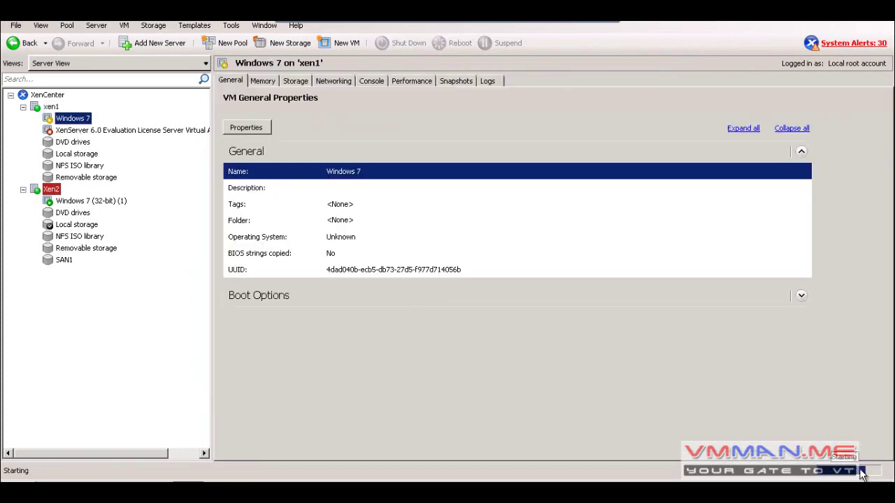
pyautogui.click(371, 81)
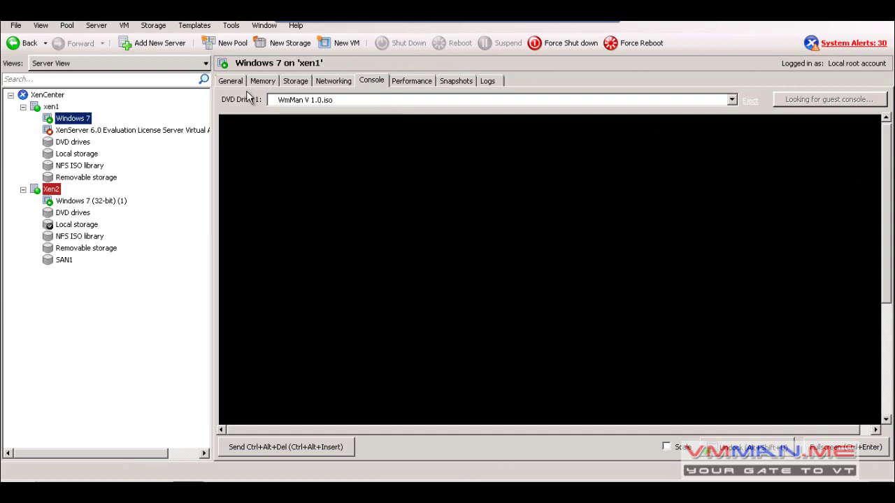
pyautogui.click(287, 102)
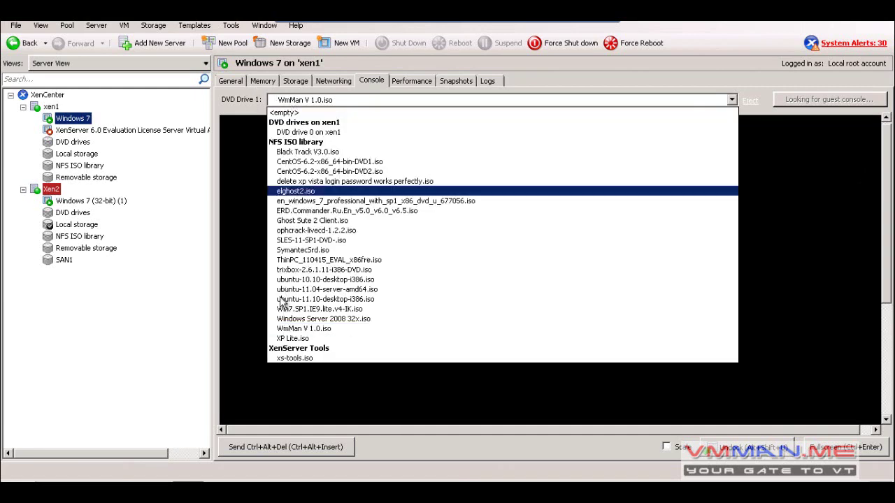
pyautogui.click(123, 340)
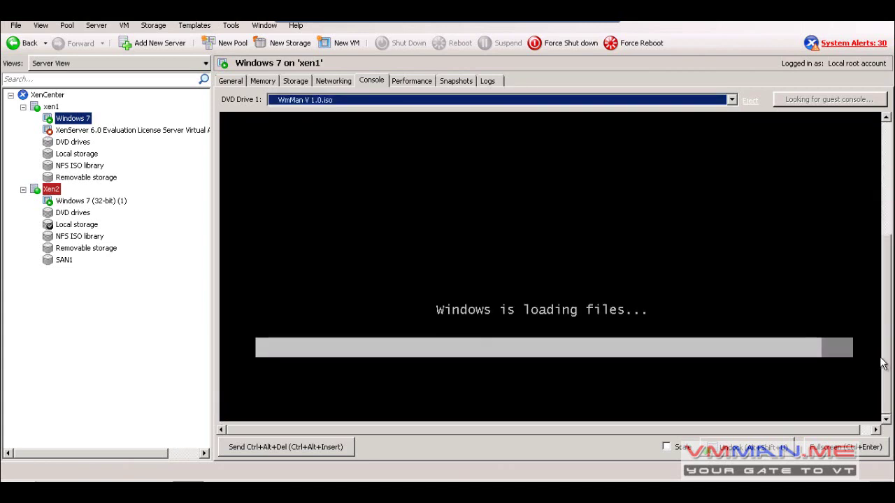
# - Start installing Windows on Disk 0 Unallocated Space in the VM's Windows setup
pyautogui.moveTo(883, 358)
pyautogui.mouseDown()
pyautogui.moveTo(886, 198)
pyautogui.moveTo(885, 357)
pyautogui.mouseUp()
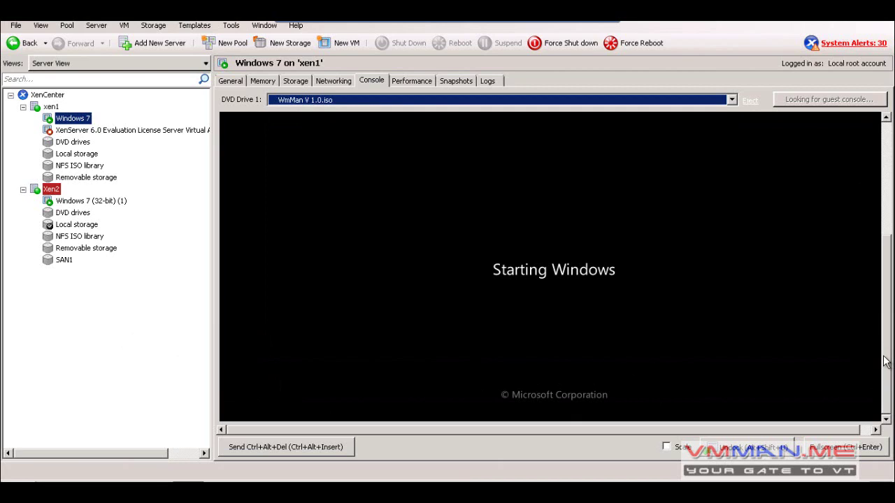
pyautogui.moveTo(886, 362); pyautogui.dragTo(886, 336)
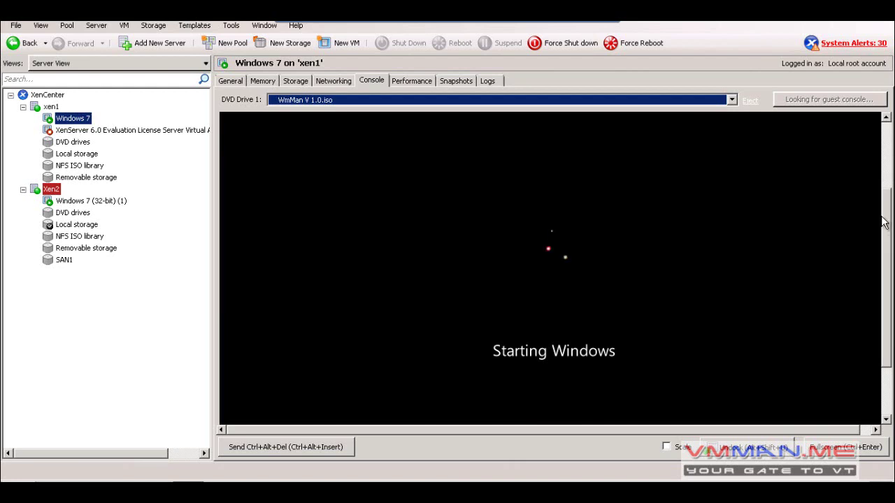
pyautogui.moveTo(886, 213); pyautogui.dragTo(889, 246)
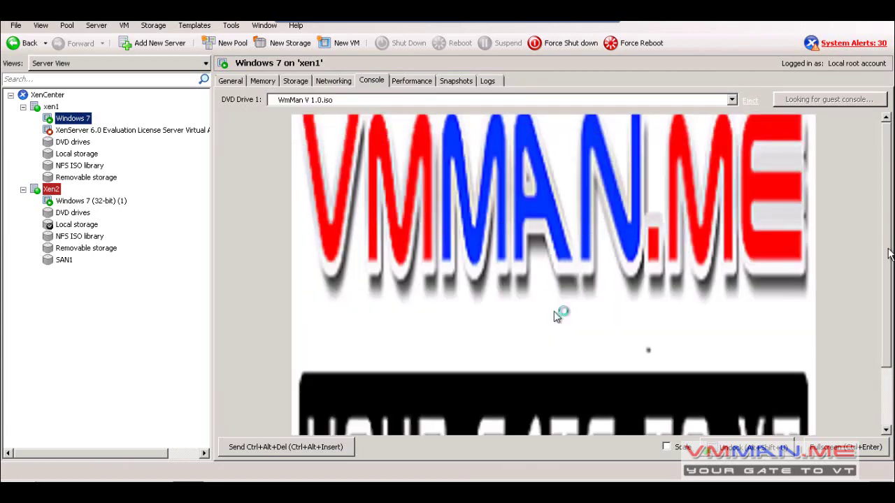
pyautogui.scroll(2, 888, 222)
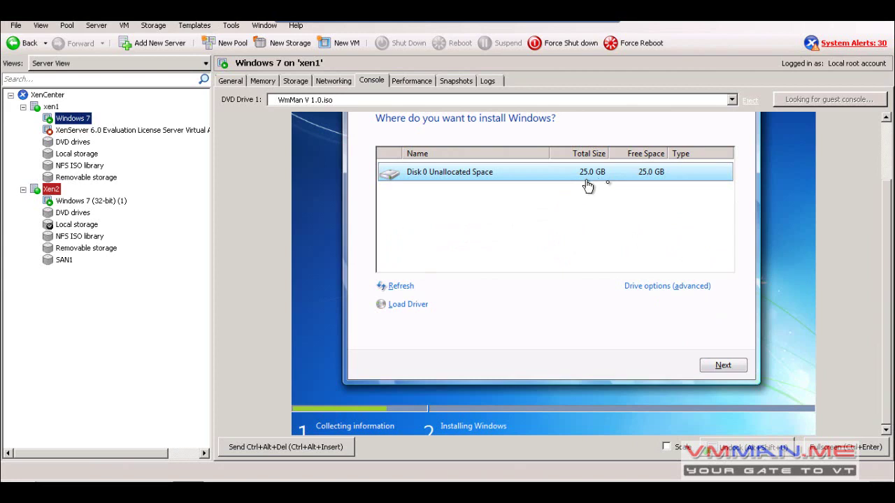
pyautogui.click(720, 364)
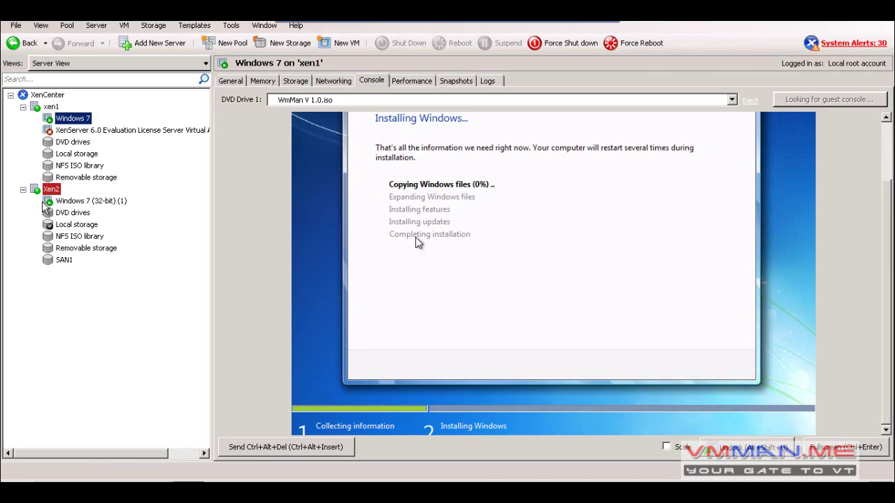
# - Show the console of the Windows 7 (32-bit) (1) VM on Xen2 and open the guest's Start menu
pyautogui.click(93, 203)
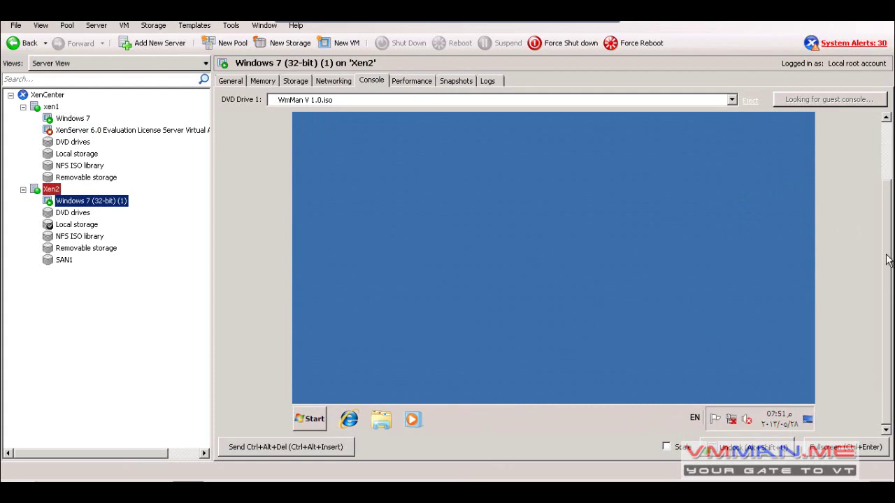
pyautogui.click(315, 418)
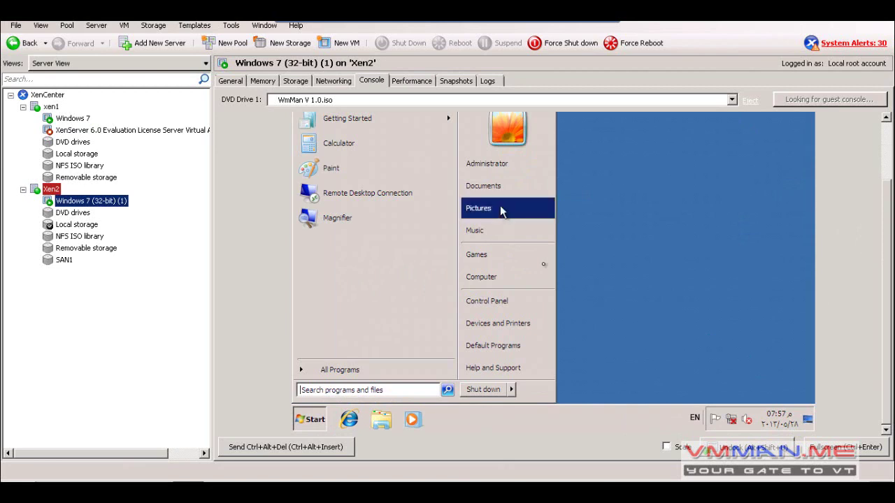
pyautogui.moveTo(891, 208); pyautogui.dragTo(891, 237)
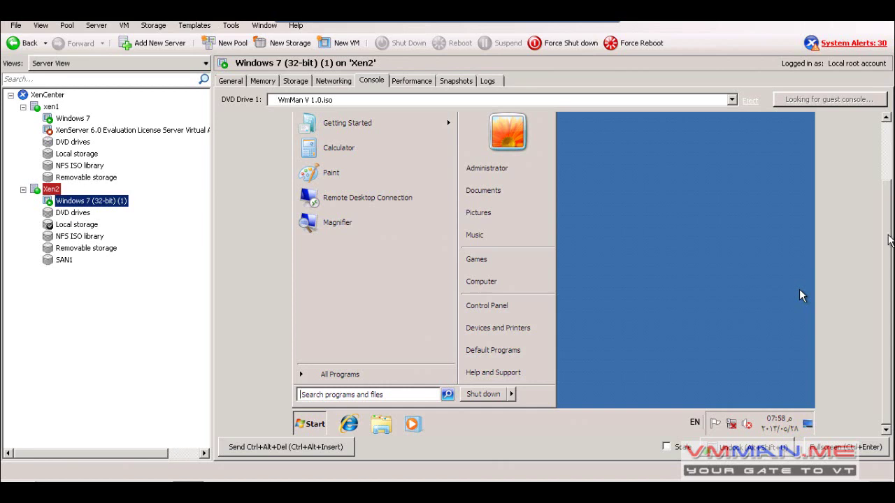
pyautogui.scroll(2, 889, 240)
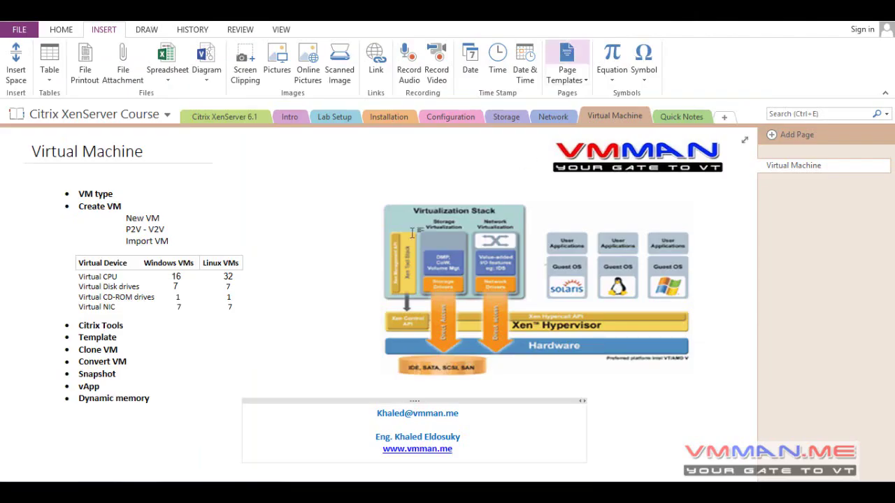
# - Switch to OneNote and highlight the Citrix Tools entry in the Virtual Machine notes
pyautogui.moveTo(133, 327); pyautogui.dragTo(81, 332)
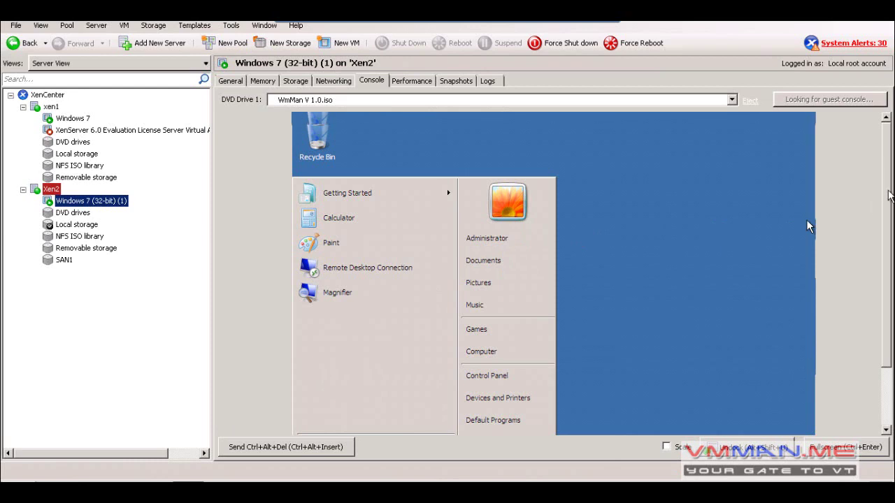
# - Back in XenCenter, load xs-tools.iso into the DVD drive of Windows 7 (32-bit) (1) and open Computer in the guest
pyautogui.moveTo(888, 196); pyautogui.dragTo(884, 248)
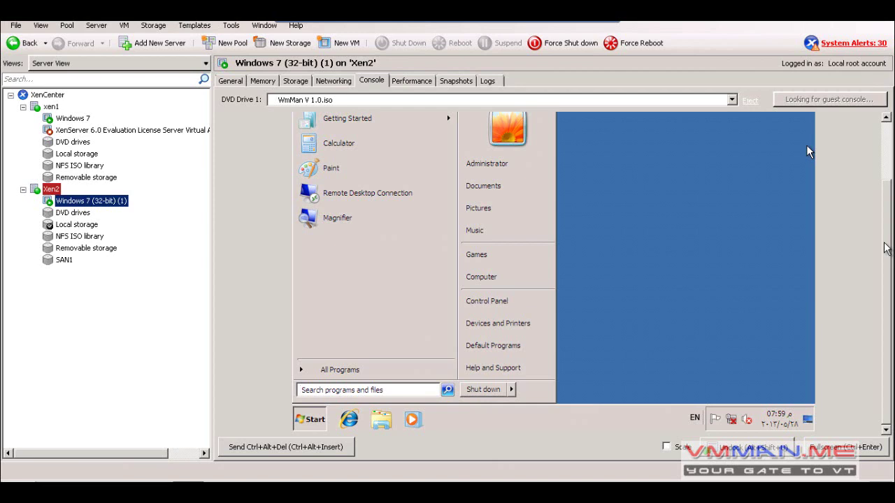
pyautogui.click(731, 100)
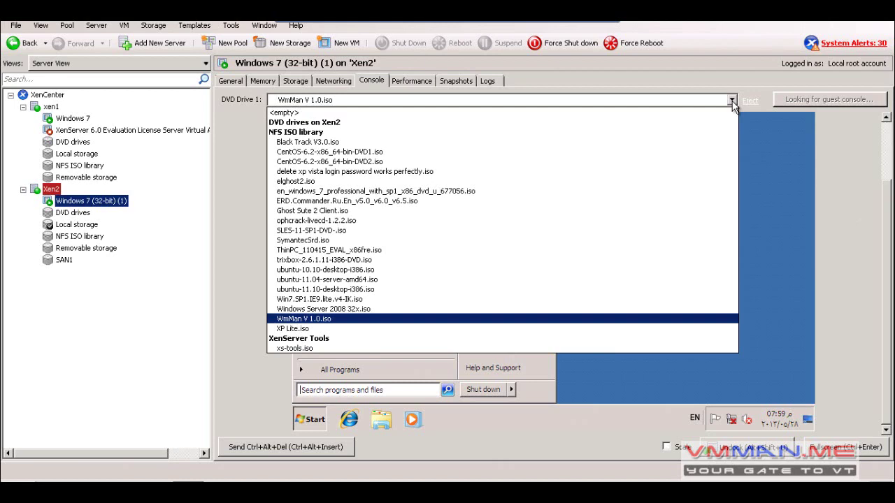
pyautogui.click(289, 349)
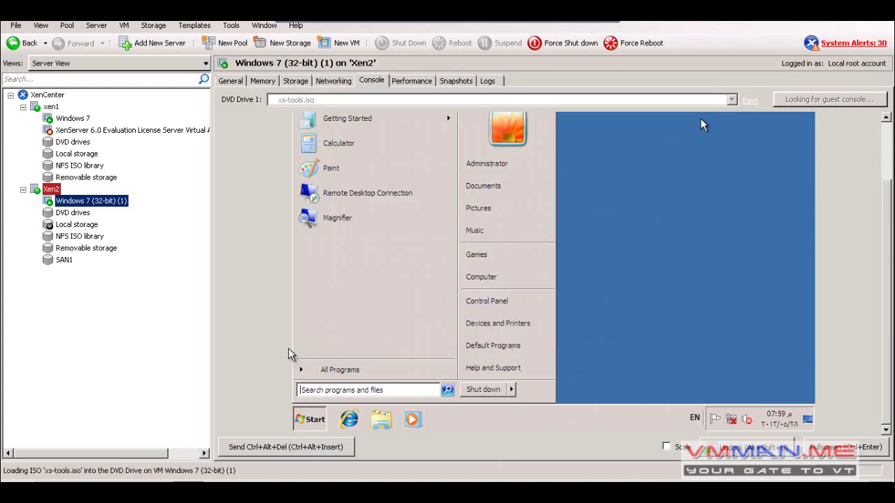
pyautogui.click(508, 277)
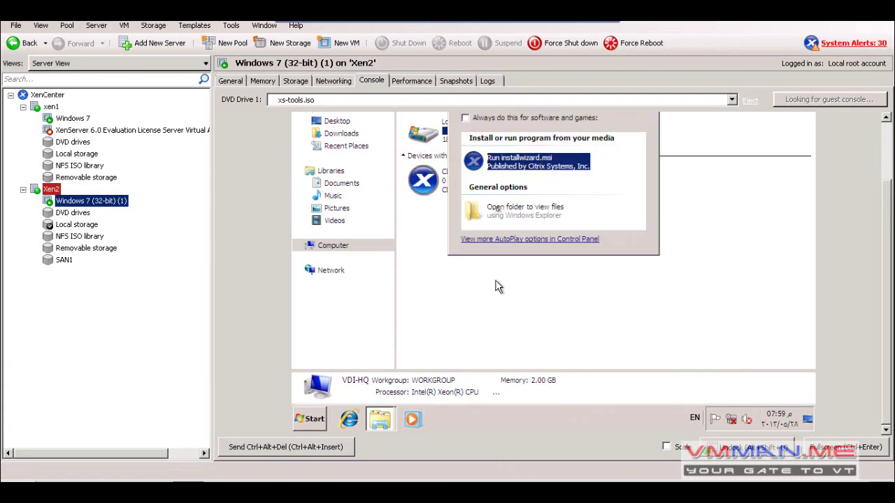
# - Run installwizard.msi, accept the license agreement and install the Citrix XenServer Tools Installer to the default folder
pyautogui.click(505, 162)
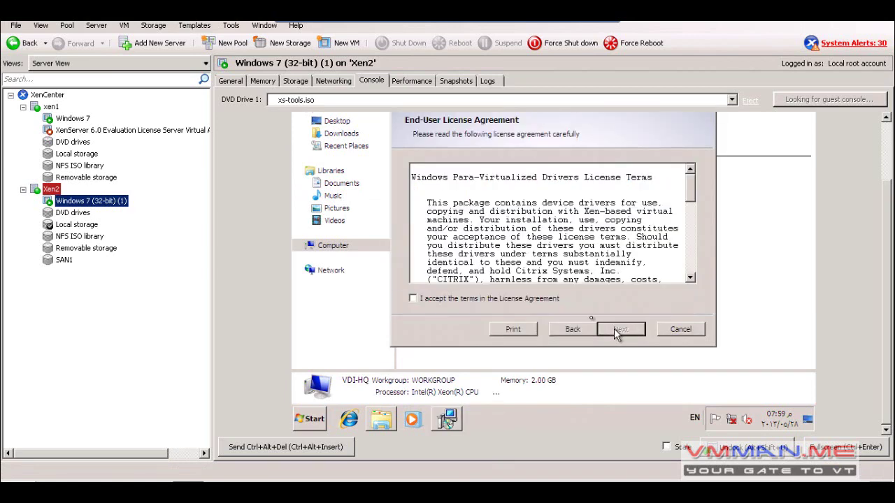
pyautogui.click(552, 303)
pyautogui.click(629, 334)
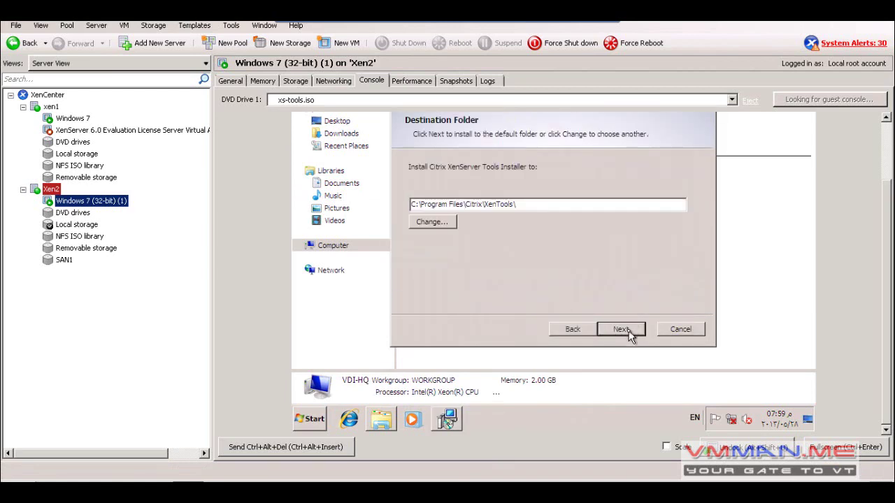
pyautogui.click(629, 334)
pyautogui.click(629, 334)
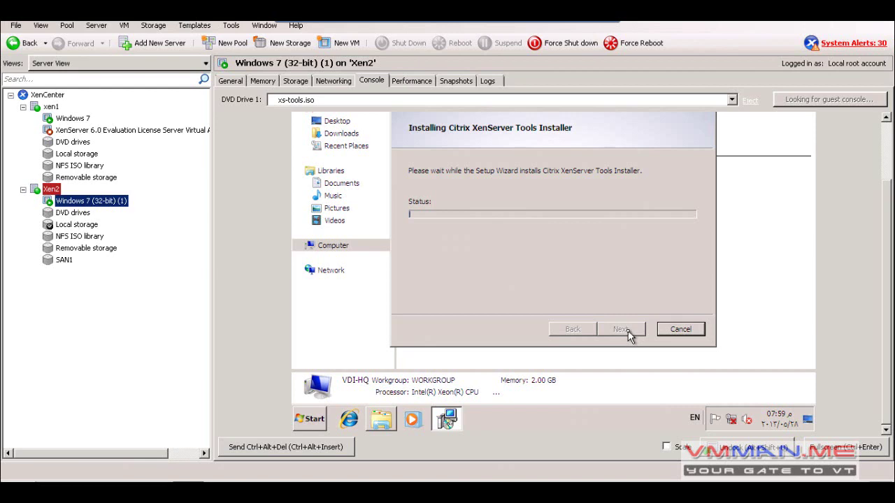
# - Launch the XenServer Tools installation in the guest and restart the VM to continue it
pyautogui.scroll(2, 888, 222)
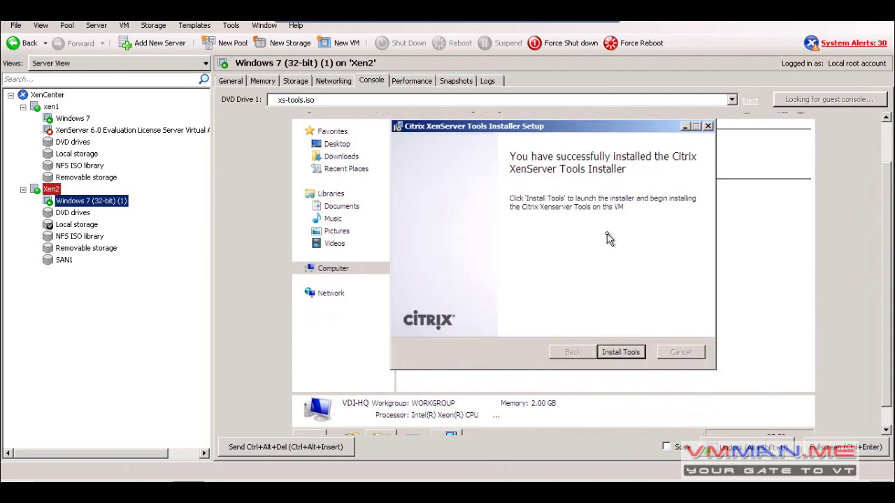
pyautogui.click(618, 354)
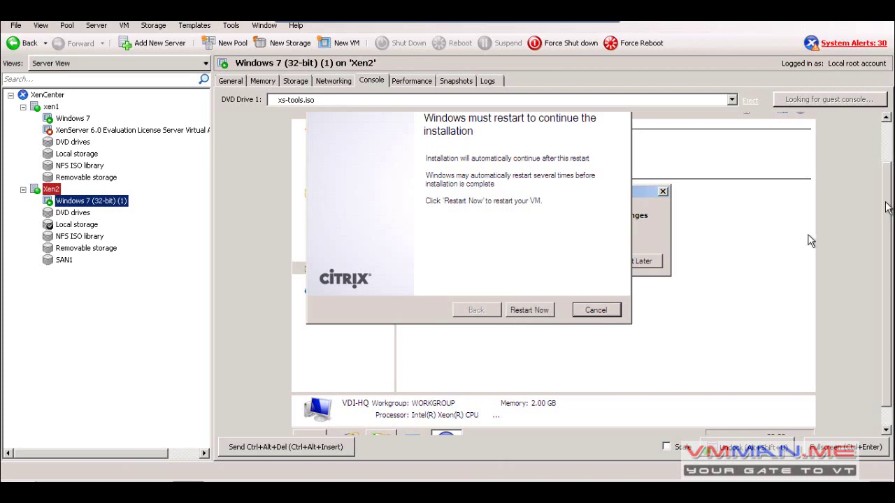
pyautogui.scroll(3, 887, 207)
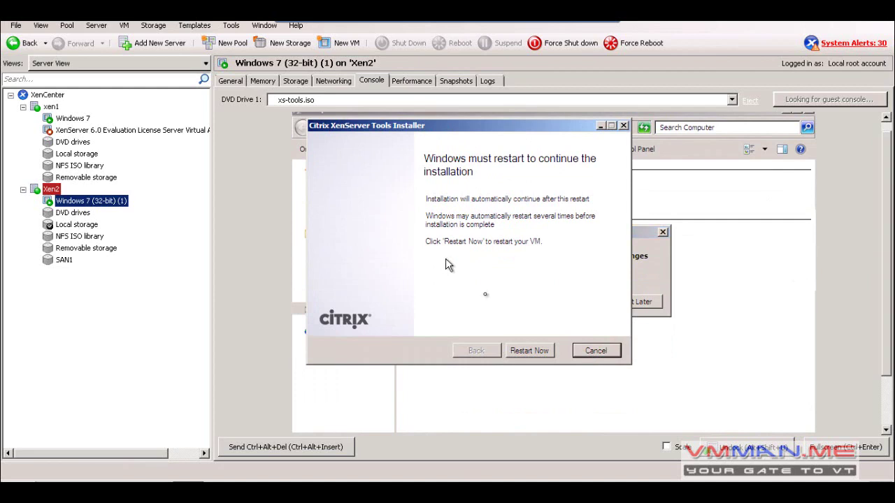
pyautogui.click(529, 351)
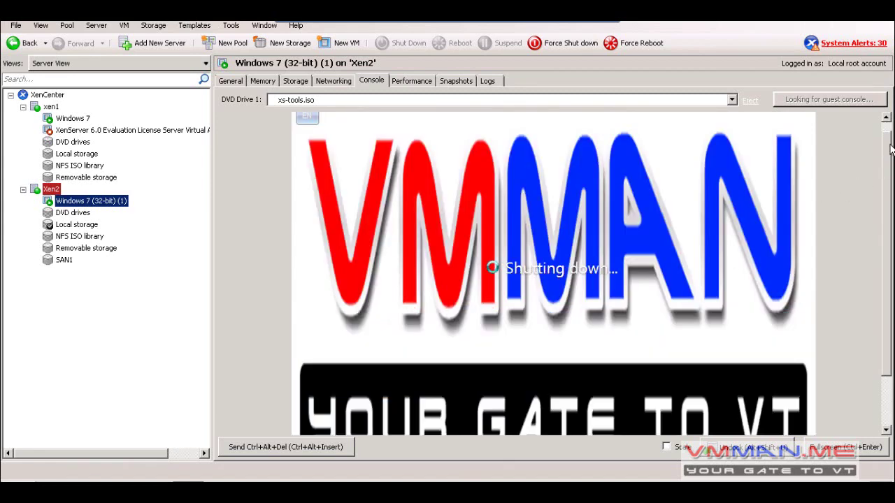
# - Follow the XenServer Tools installation in the guest after the restart and exit the installer once it completes
pyautogui.scroll(-1, 885, 169)
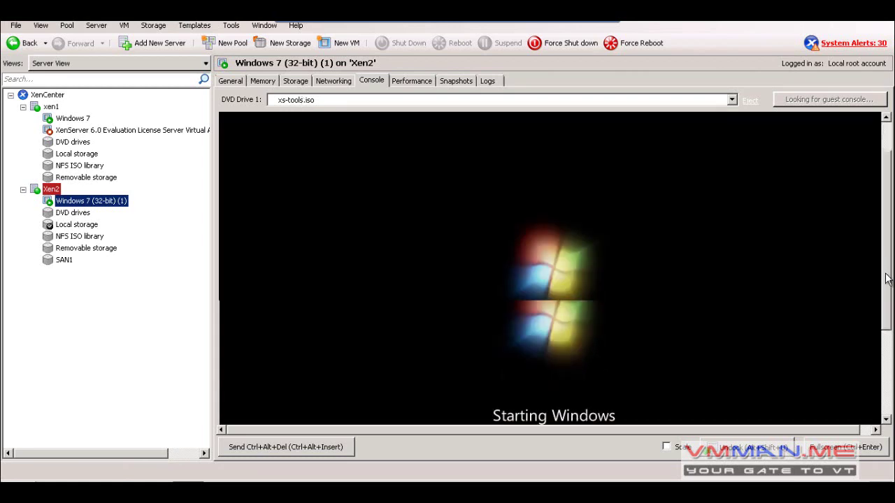
pyautogui.moveTo(886, 297); pyautogui.dragTo(884, 341)
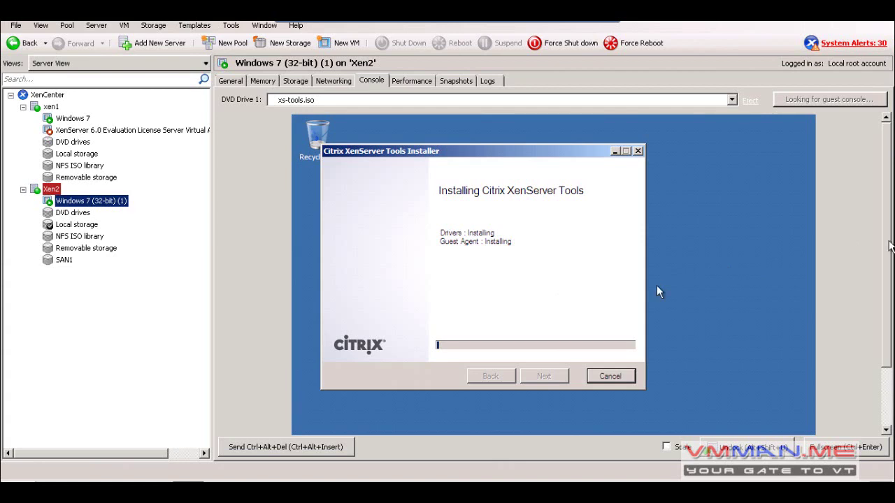
pyautogui.moveTo(889, 247); pyautogui.dragTo(890, 274)
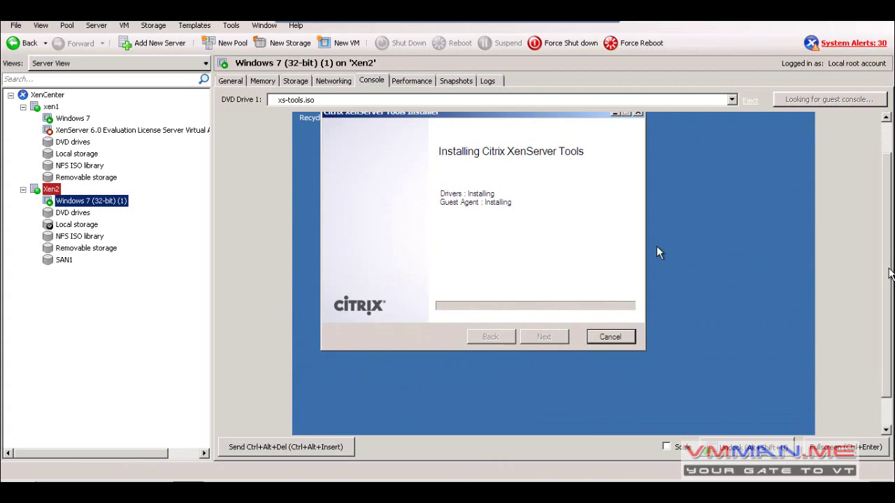
pyautogui.moveTo(890, 274); pyautogui.dragTo(889, 263)
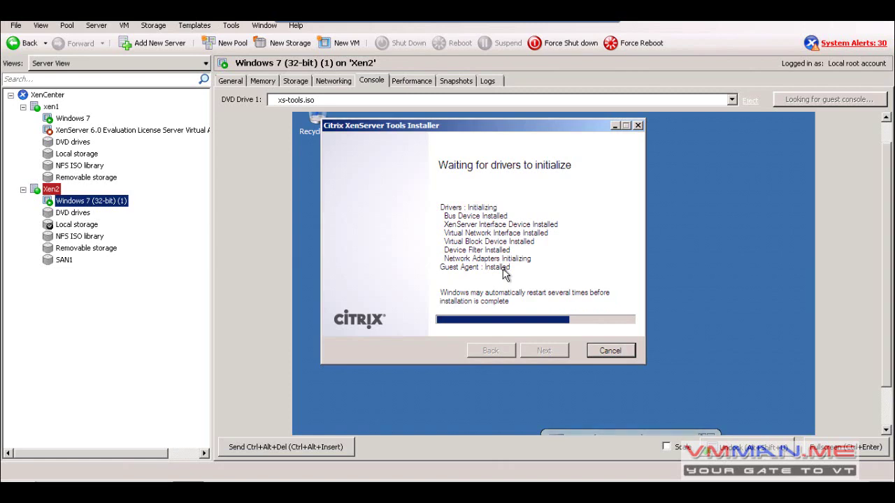
pyautogui.click(309, 432)
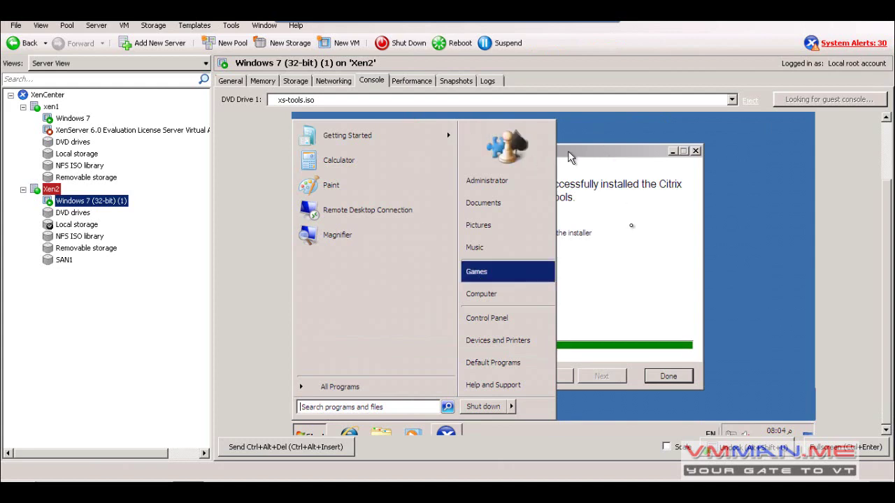
pyautogui.click(650, 246)
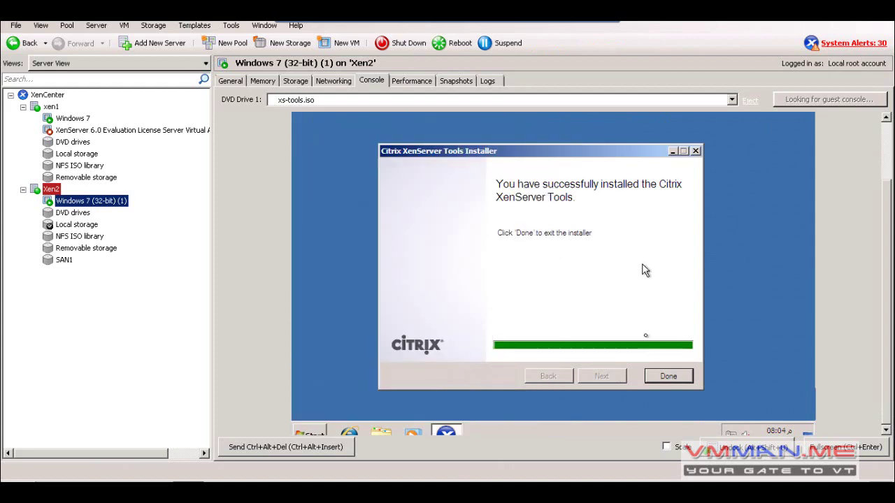
pyautogui.click(668, 376)
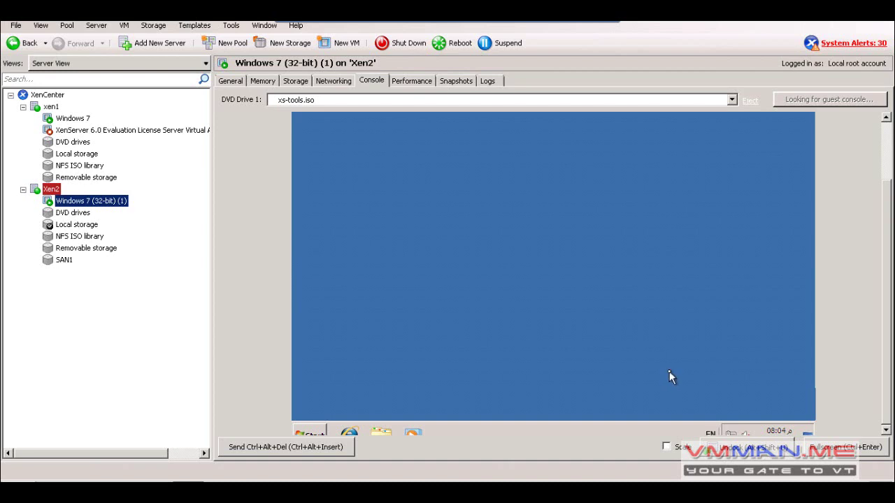
# - Check the virtualization state in the general properties of the Windows 7 (32-bit) (1) VM
pyautogui.click(231, 81)
pyautogui.click(348, 292)
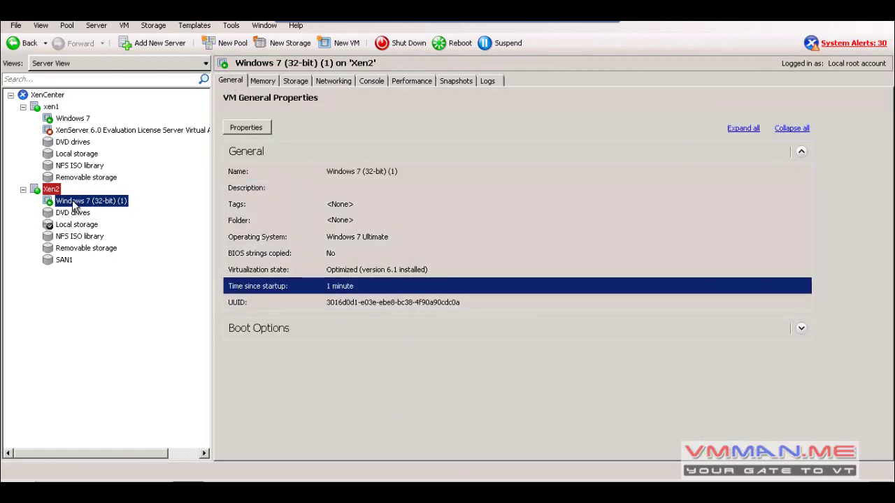
pyautogui.click(273, 270)
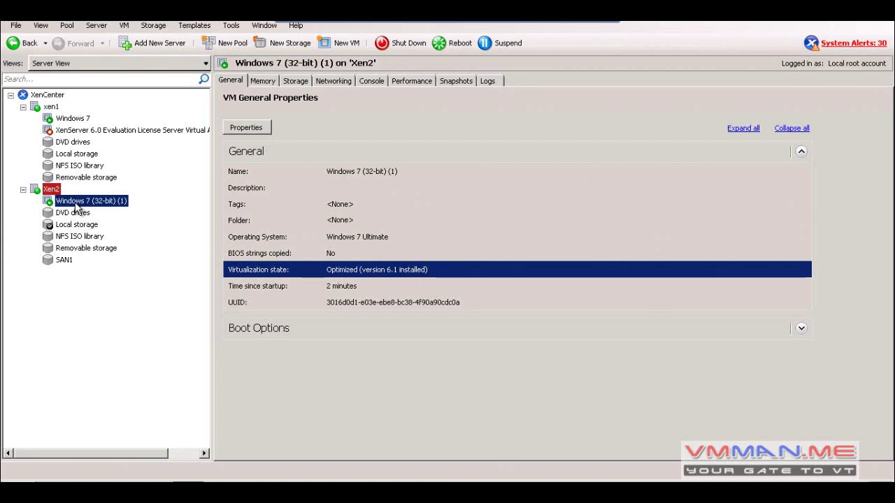
# - Compare the virtualization state and operating system properties of Windows 7 on xen1 with those of Windows 7 (32-bit) (1) on Xen2
pyautogui.click(78, 120)
pyautogui.click(240, 81)
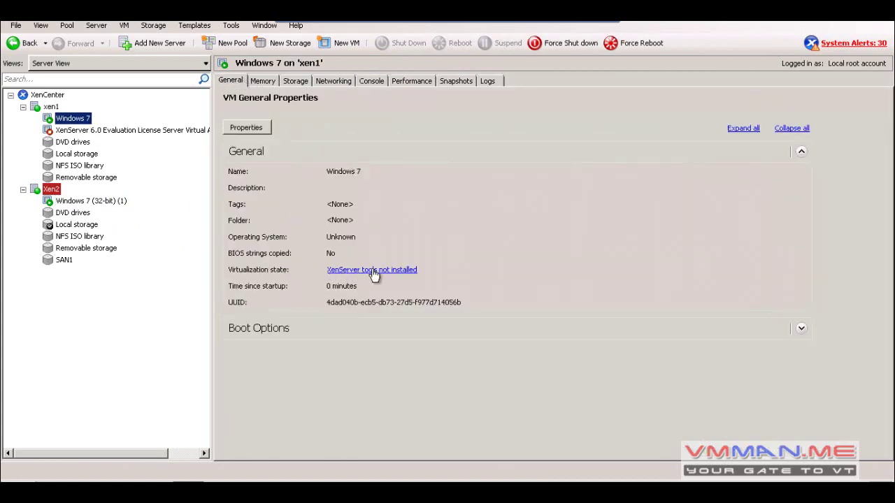
pyautogui.click(425, 274)
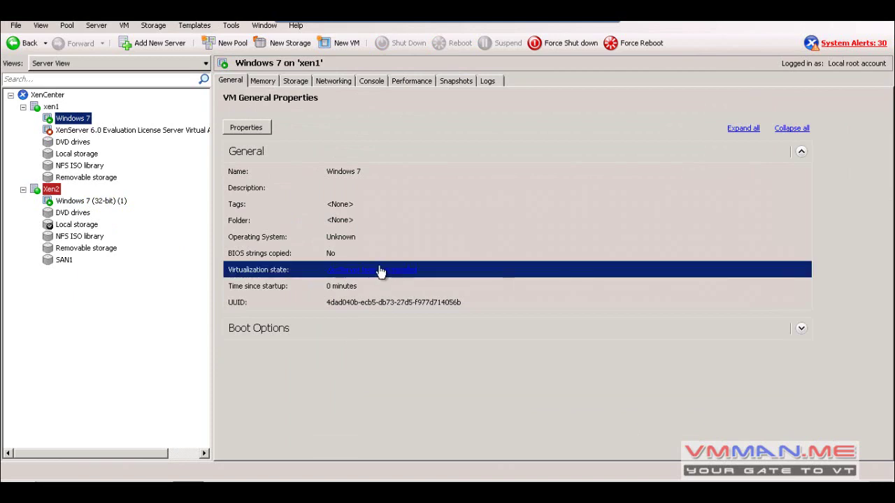
pyautogui.click(371, 325)
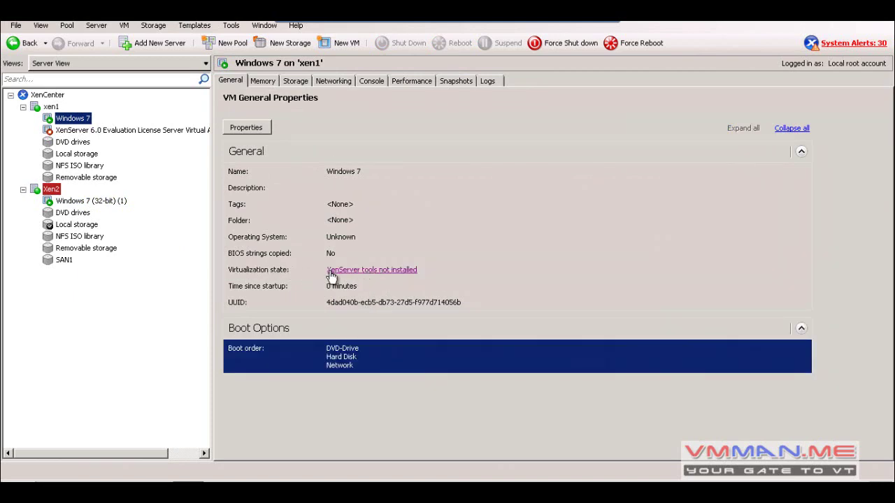
pyautogui.click(83, 203)
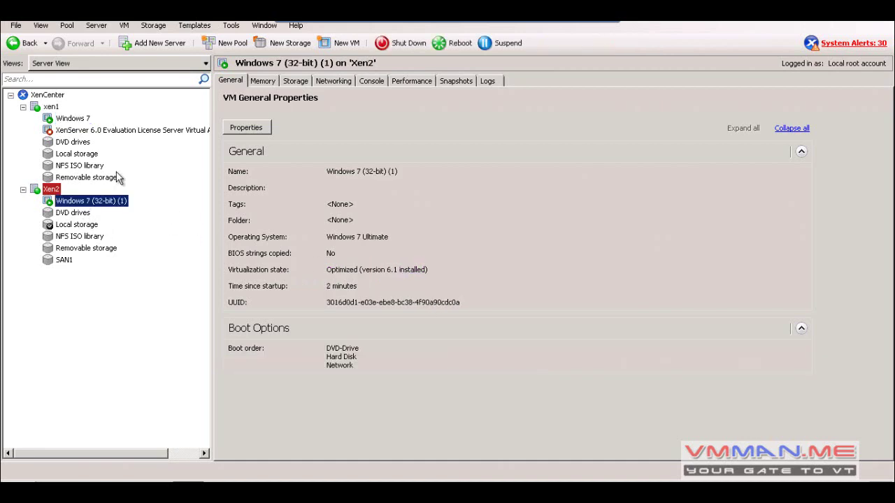
pyautogui.click(73, 119)
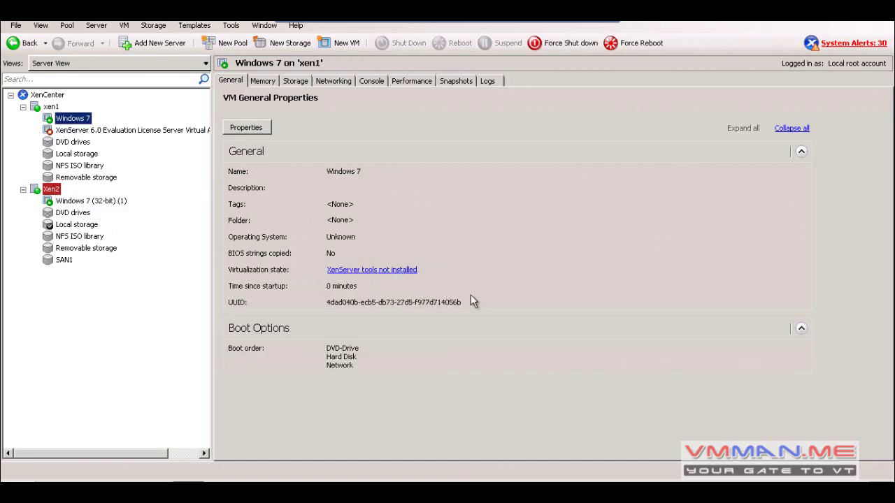
pyautogui.click(361, 237)
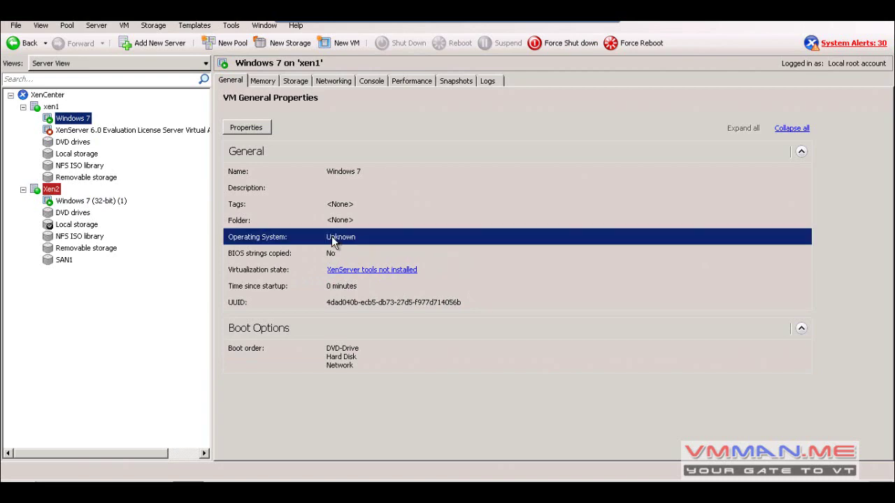
pyautogui.click(106, 201)
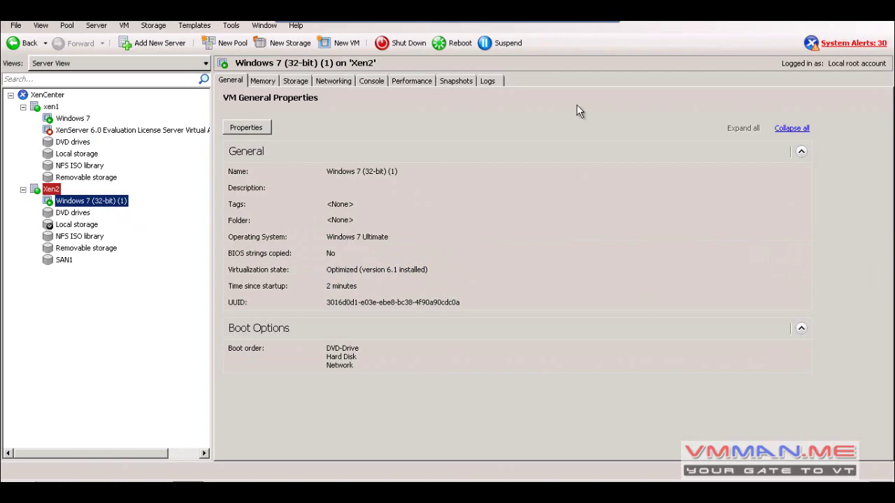
# - Switch to OneNote and highlight the Create VM, New VM and Import VM entries in the Virtual Machine notes
pyautogui.click(594, 32)
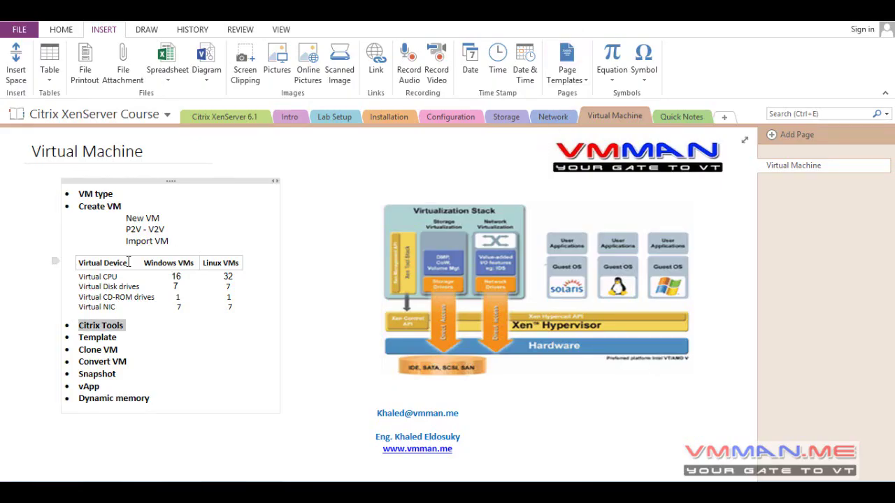
pyautogui.tripleClick(109, 207)
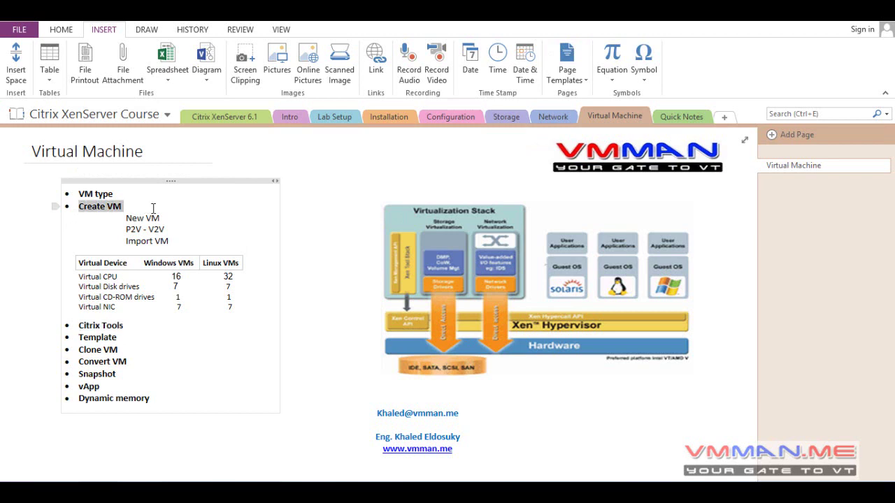
pyautogui.moveTo(160, 221); pyautogui.dragTo(132, 220)
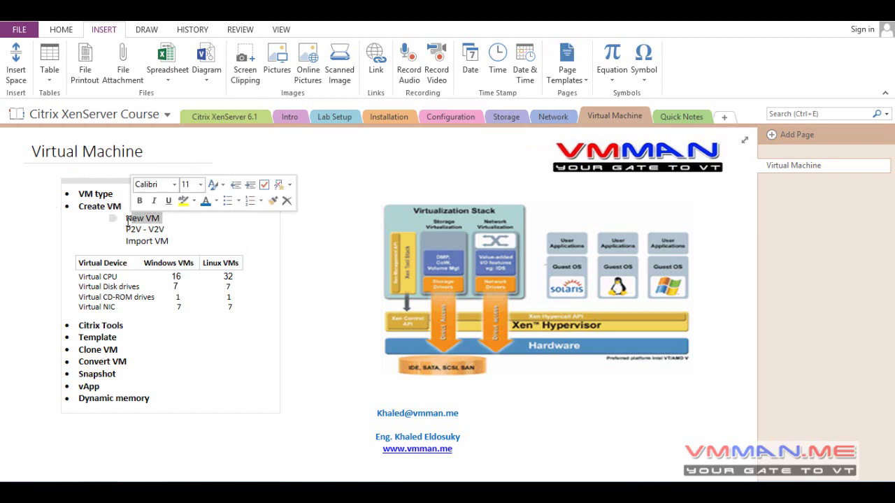
pyautogui.click(126, 221)
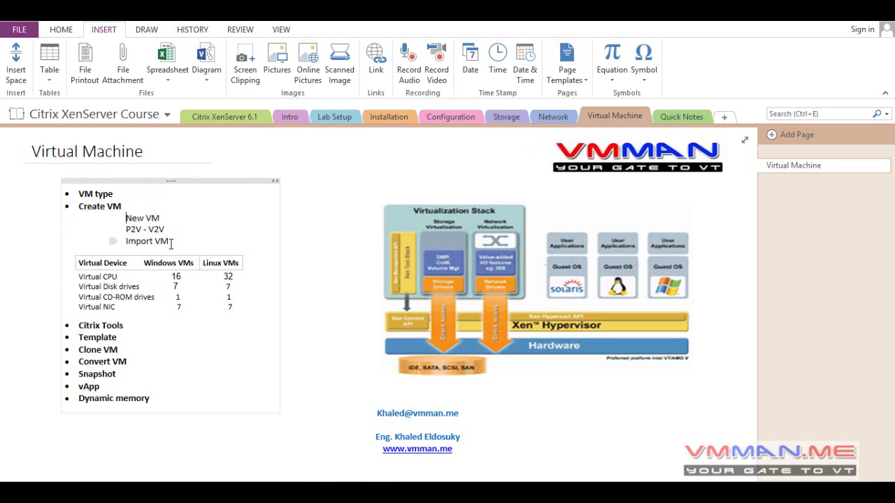
pyautogui.moveTo(170, 241); pyautogui.dragTo(122, 241)
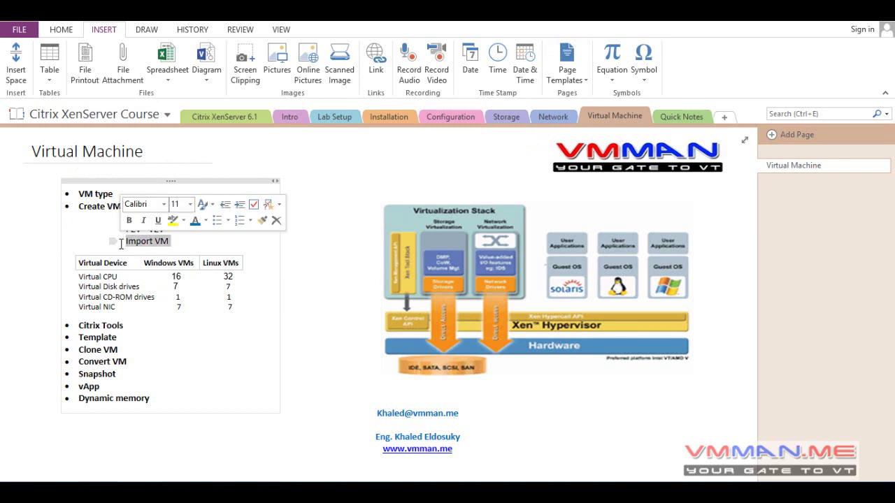
pyautogui.click(302, 265)
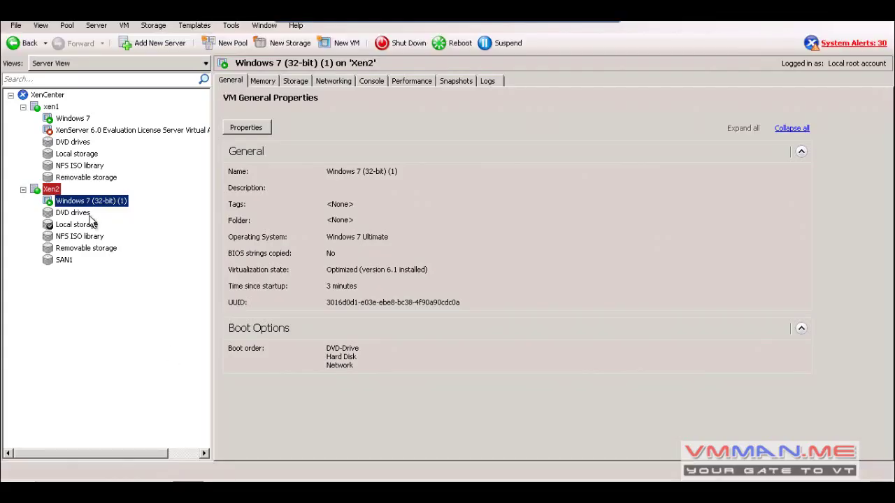
pyautogui.rightClick(88, 203)
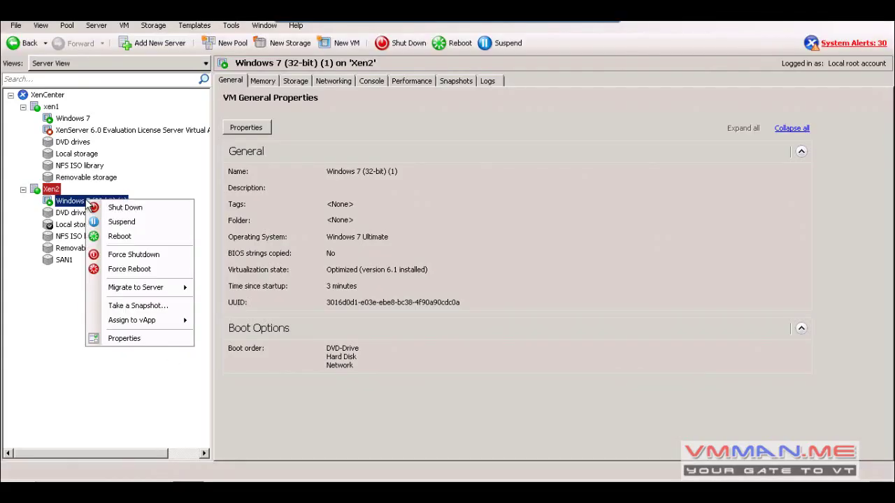
pyautogui.click(18, 27)
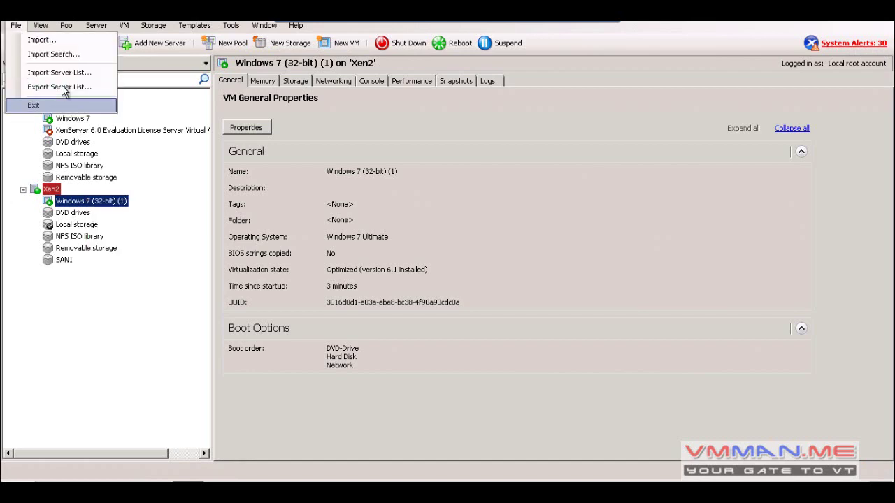
pyautogui.rightClick(94, 204)
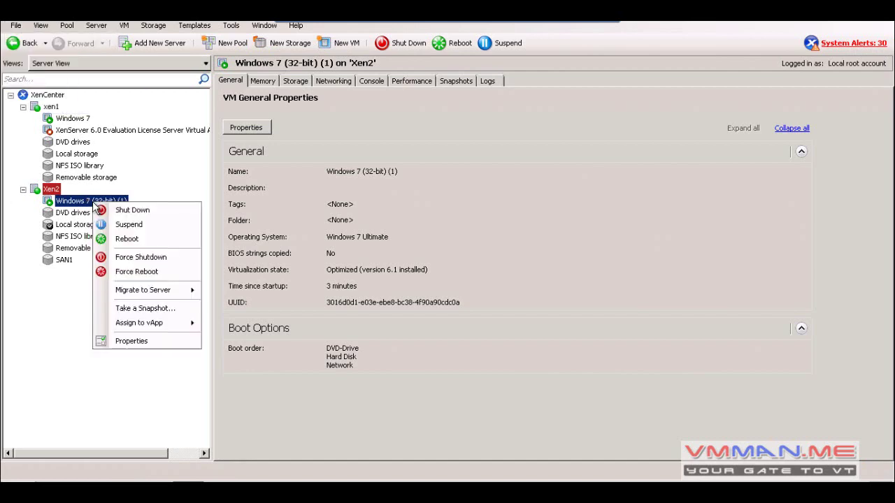
# - Start an import on the Xen2 server and browse for the source file
pyautogui.click(51, 191)
pyautogui.rightClick(51, 195)
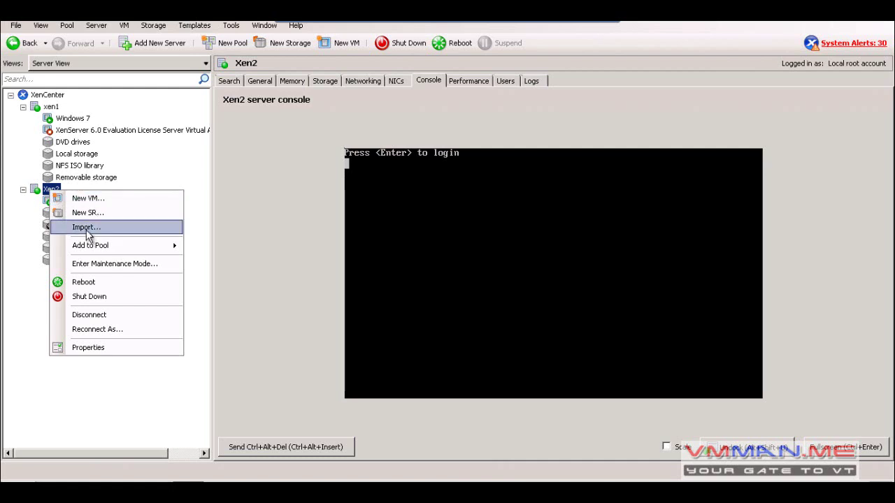
pyautogui.click(87, 228)
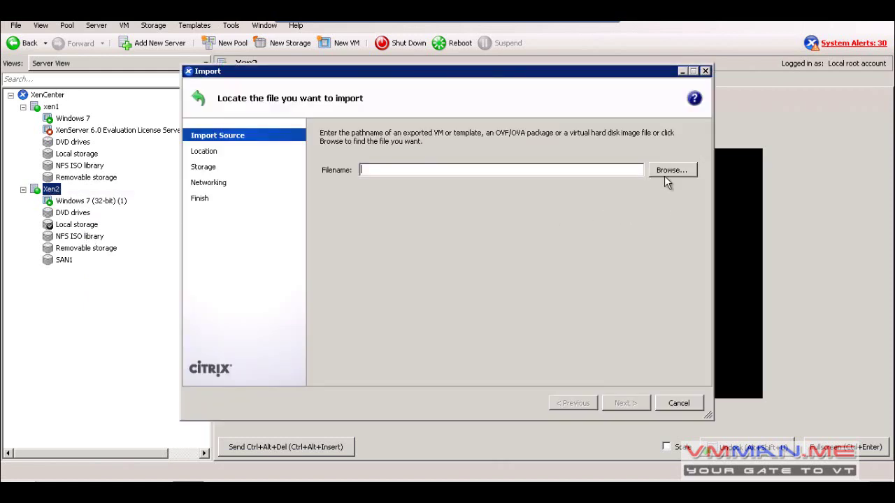
pyautogui.click(668, 172)
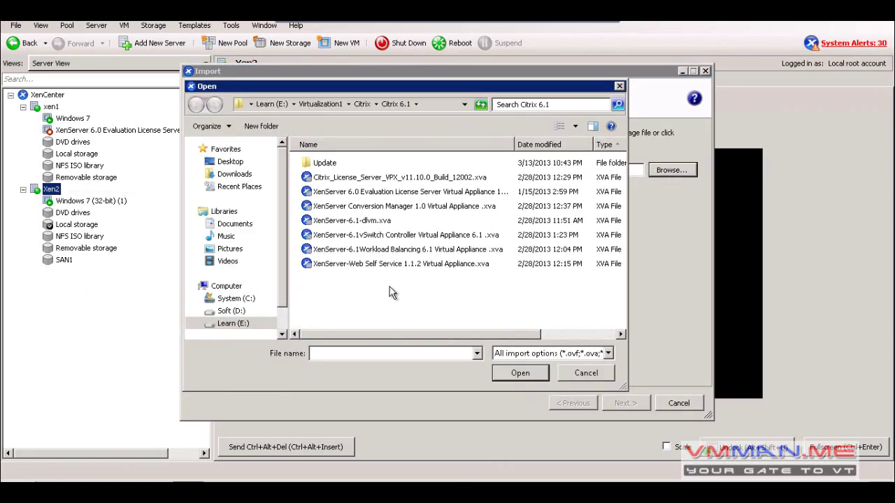
# - Choose XenServer-Web Self Service 1.1.2 Virtual Appliance.xva from the Citrix 6.1 folder as the import source and continue to the home server selection
pyautogui.click(401, 240)
pyautogui.click(394, 251)
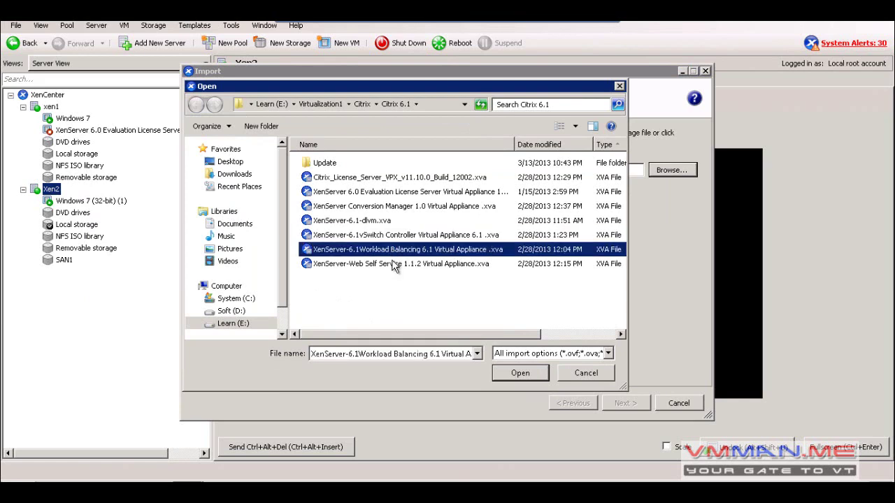
pyautogui.click(392, 264)
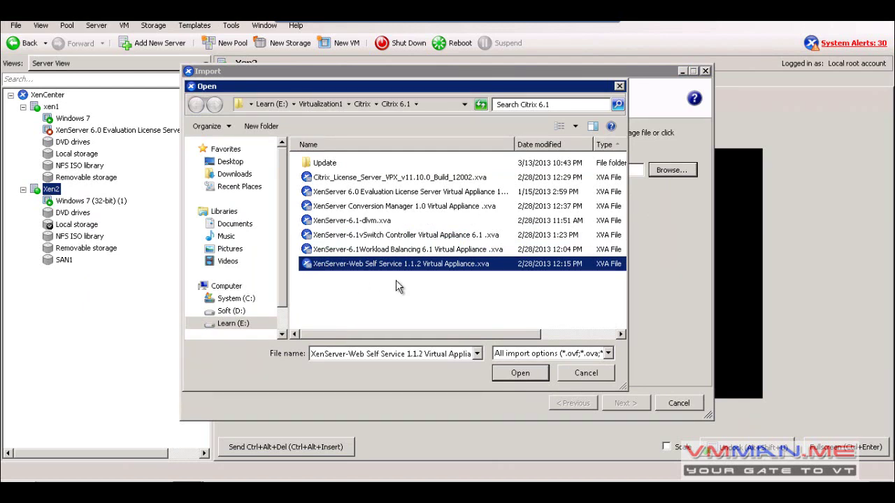
pyautogui.click(499, 302)
pyautogui.click(480, 263)
pyautogui.click(467, 307)
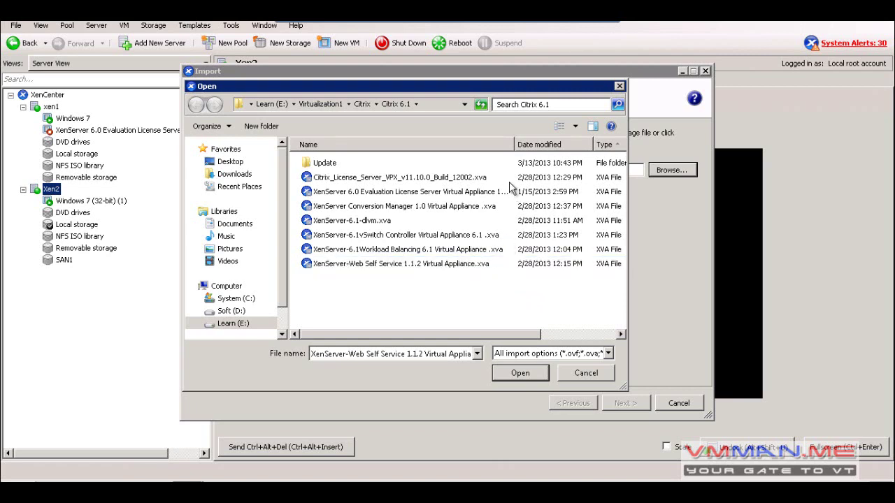
pyautogui.moveTo(515, 144); pyautogui.dragTo(542, 144)
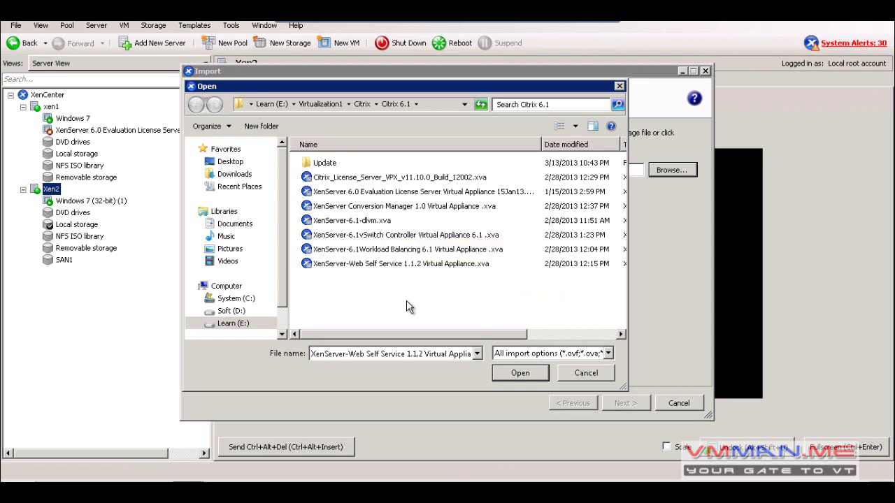
pyautogui.click(397, 267)
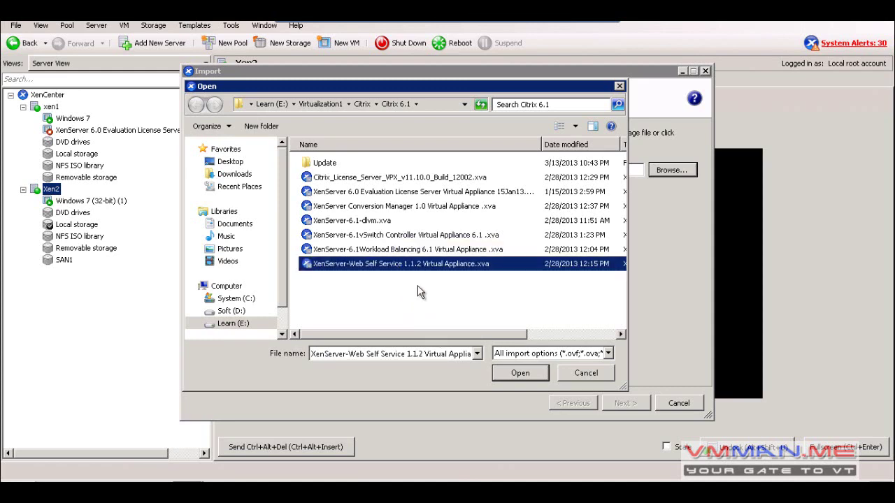
pyautogui.click(520, 374)
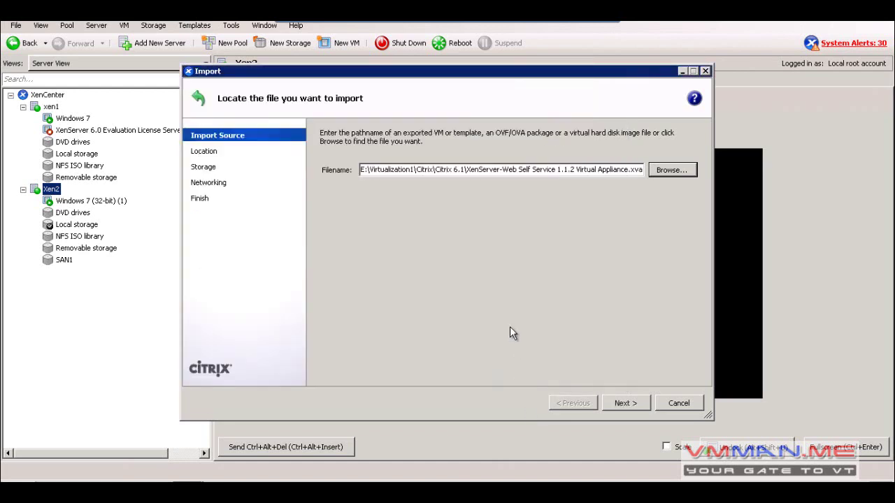
pyautogui.click(618, 405)
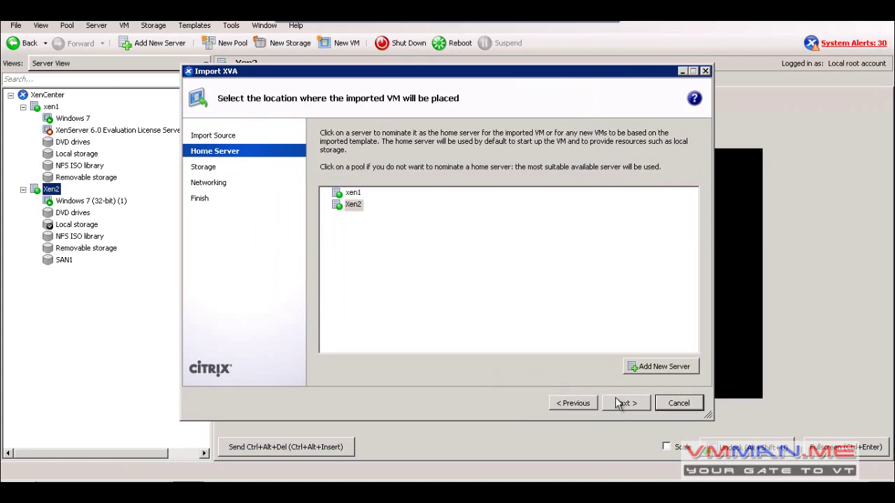
# - Place the imported VM on home server Xen2, store its disks in Local storage on Xen2, and start the import
pyautogui.click(356, 206)
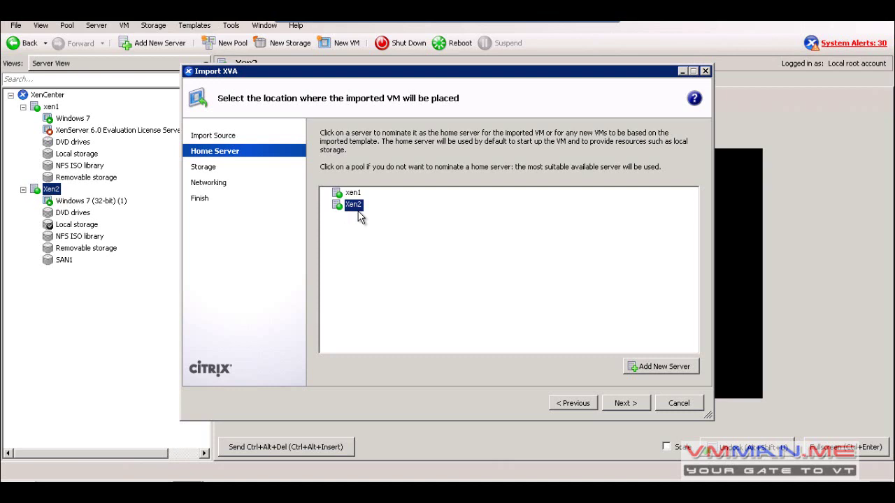
pyautogui.click(614, 404)
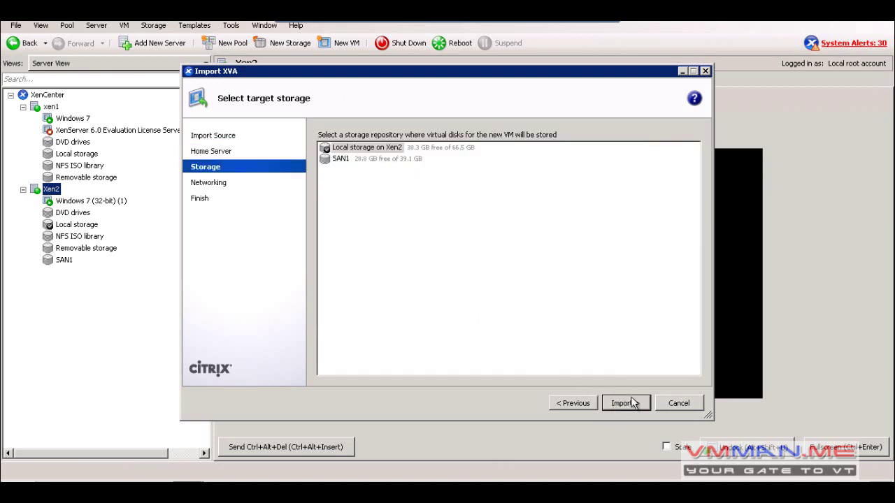
pyautogui.click(634, 403)
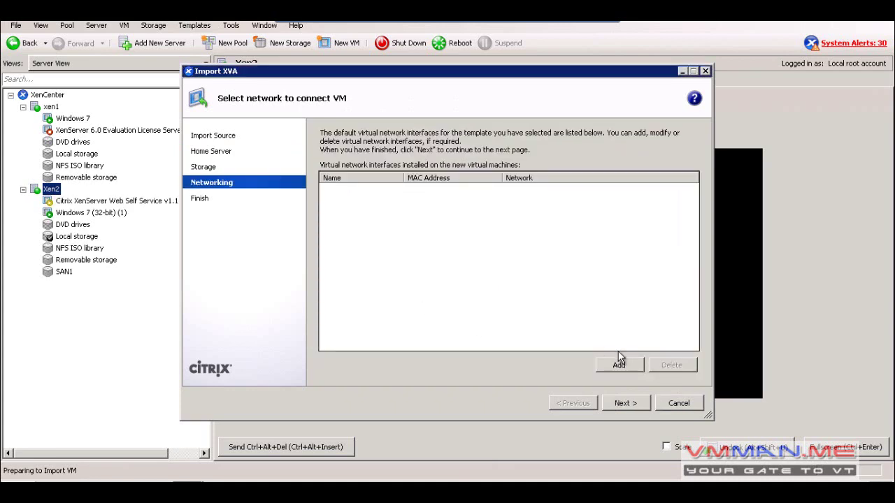
# - Add a network interface connected to Network 0 and finish the import with the VM set to start after import
pyautogui.click(619, 363)
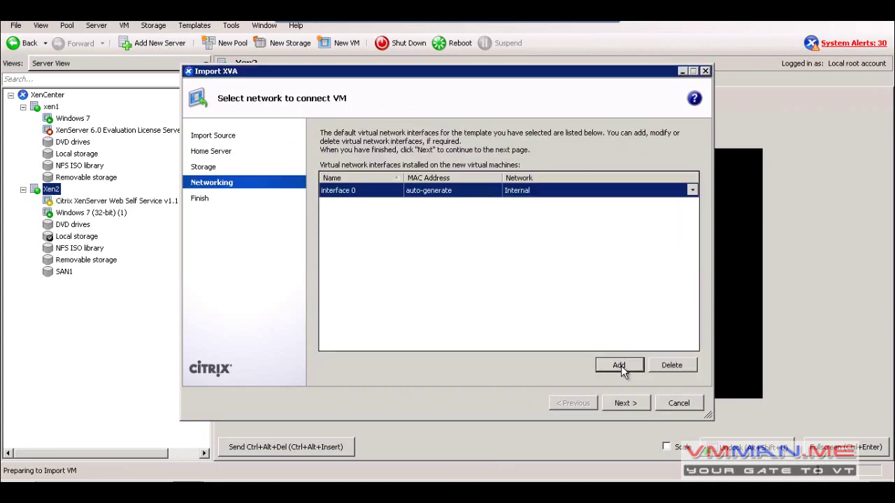
pyautogui.click(545, 192)
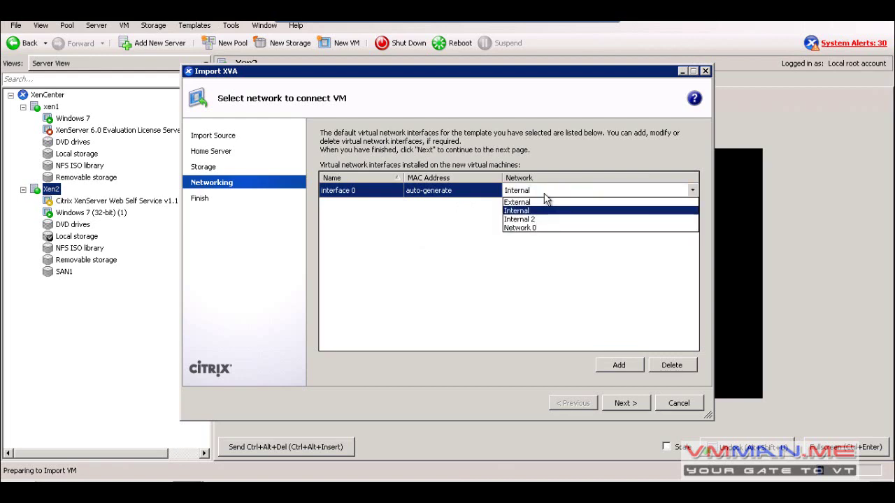
pyautogui.click(525, 228)
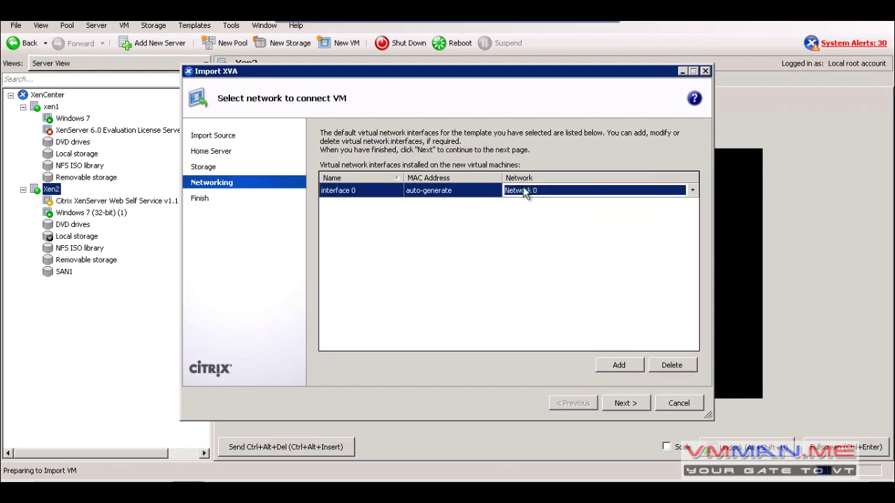
pyautogui.click(630, 404)
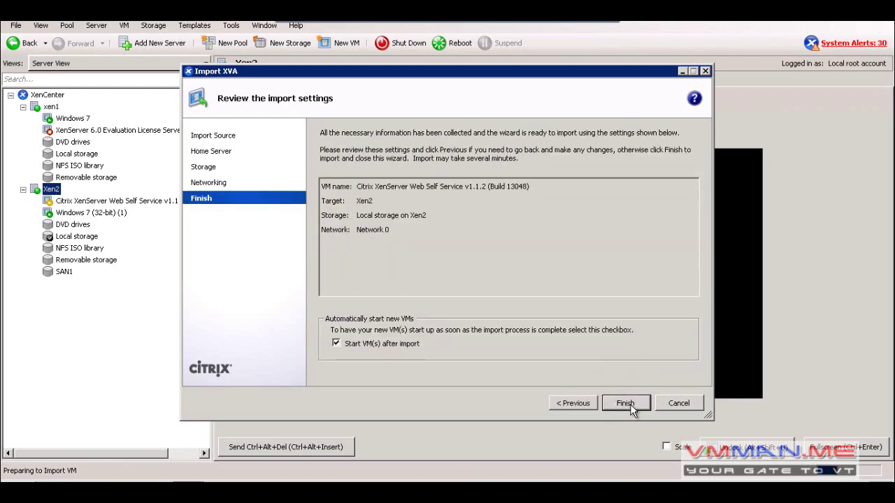
pyautogui.click(625, 404)
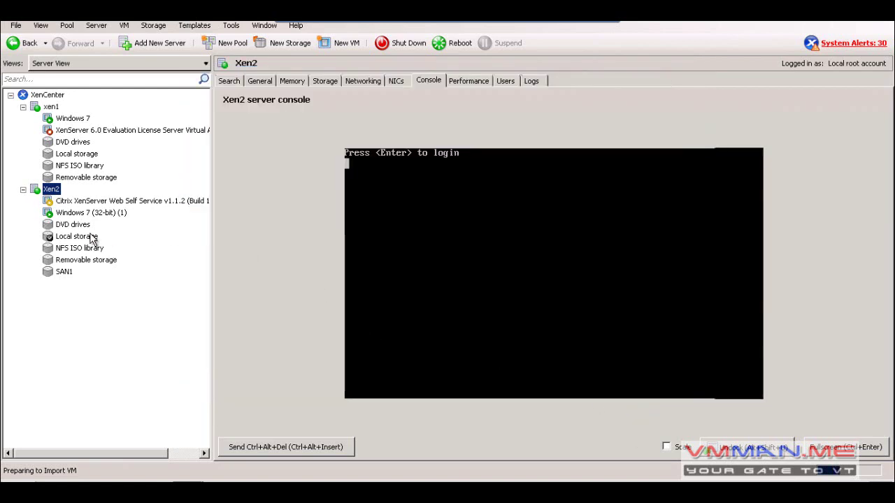
# - View the general properties and the console of the Citrix XenServer Web Self Service VM on Xen2
pyautogui.click(95, 203)
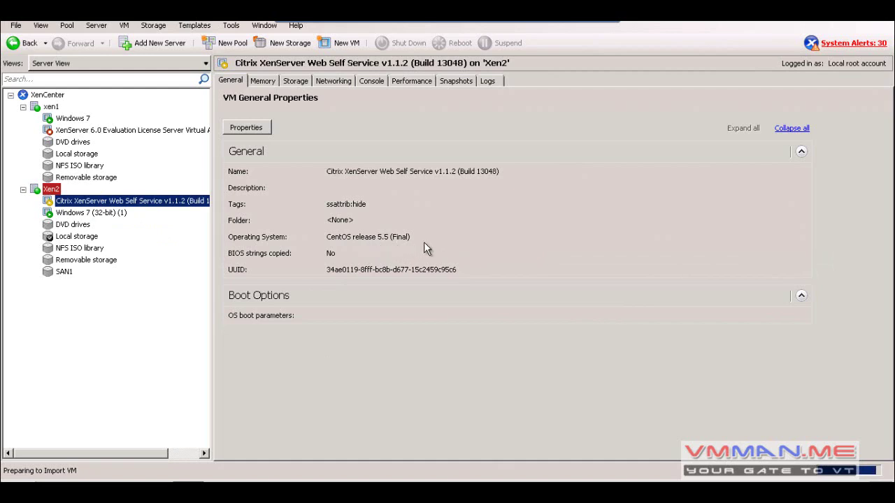
pyautogui.click(377, 81)
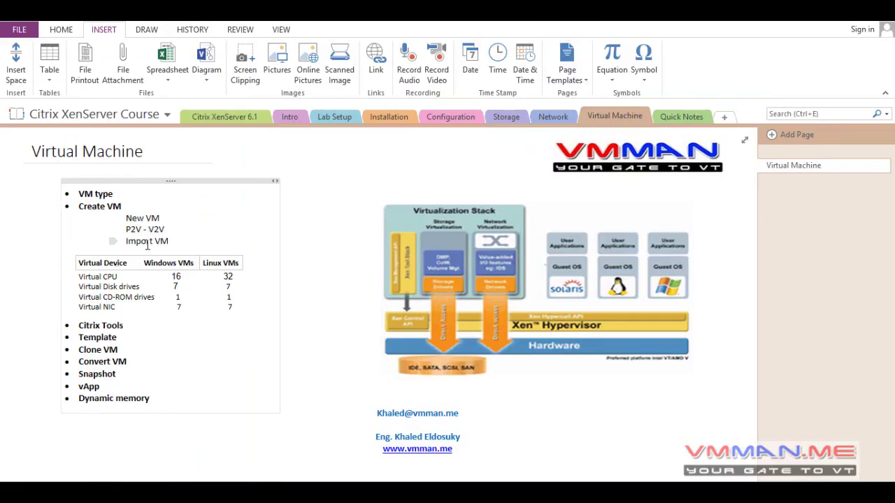
# - Highlight the P2V - V2V entry under Create VM in the OneNote Virtual Machine notes
pyautogui.moveTo(166, 229); pyautogui.dragTo(121, 228)
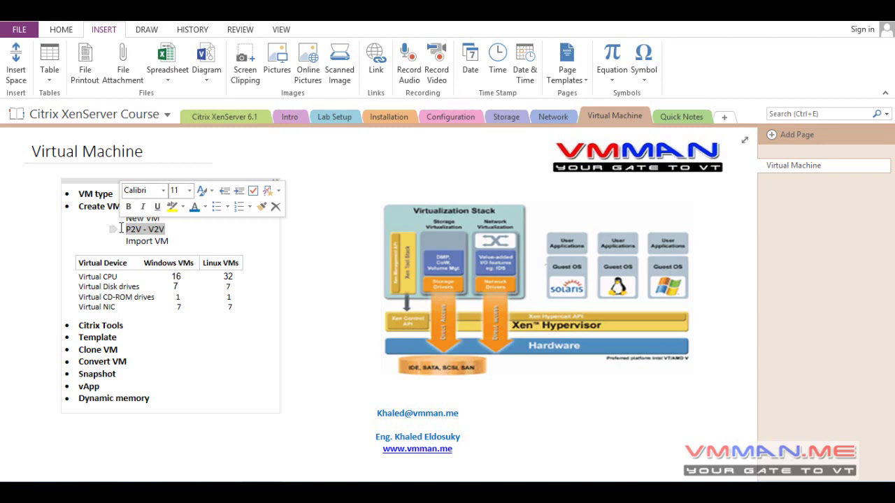
pyautogui.click(148, 231)
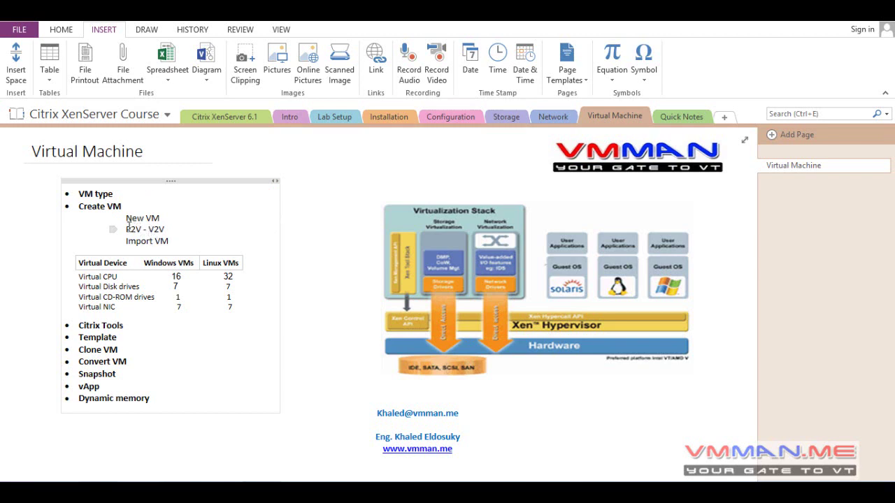
pyautogui.moveTo(137, 229); pyautogui.dragTo(124, 227)
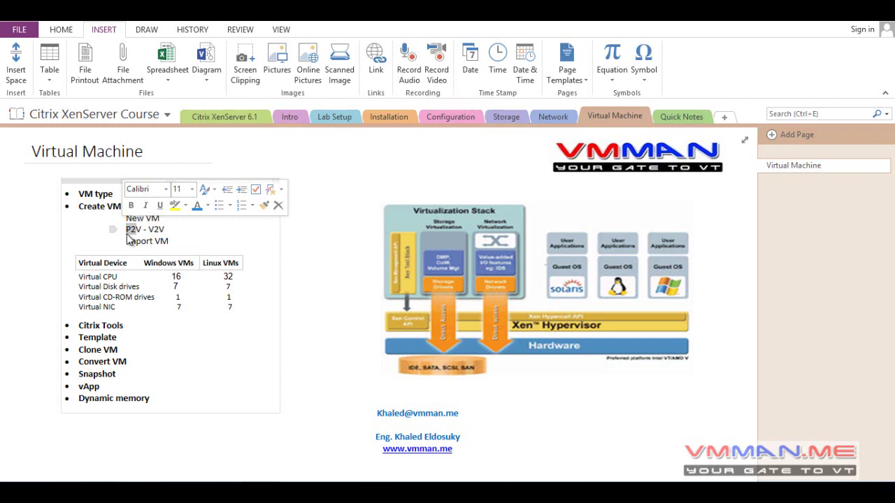
pyautogui.click(129, 239)
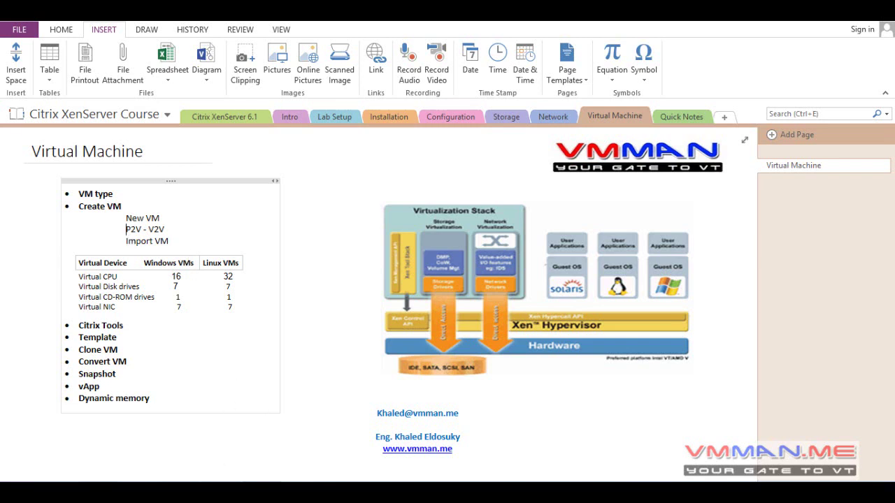
# - Switch to the desktop, locate XenConvert_Install_x64 Full.exe in the Citrix 6.1 folder, and minimize the folder window
pyautogui.click(209, 479)
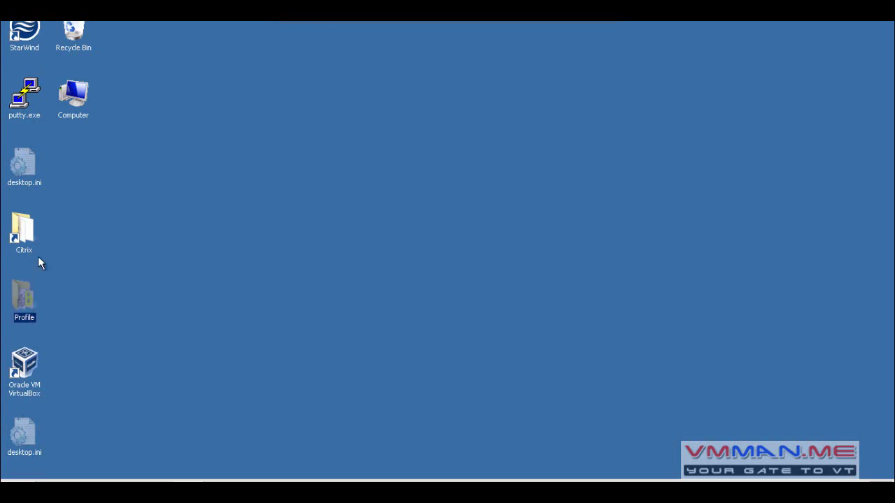
pyautogui.doubleClick(25, 231)
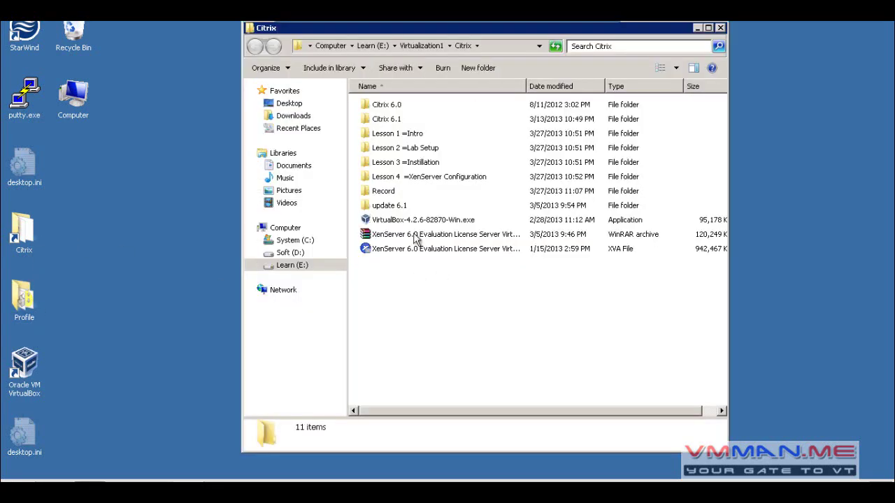
pyautogui.doubleClick(409, 121)
pyautogui.scroll(-15, 440, 246)
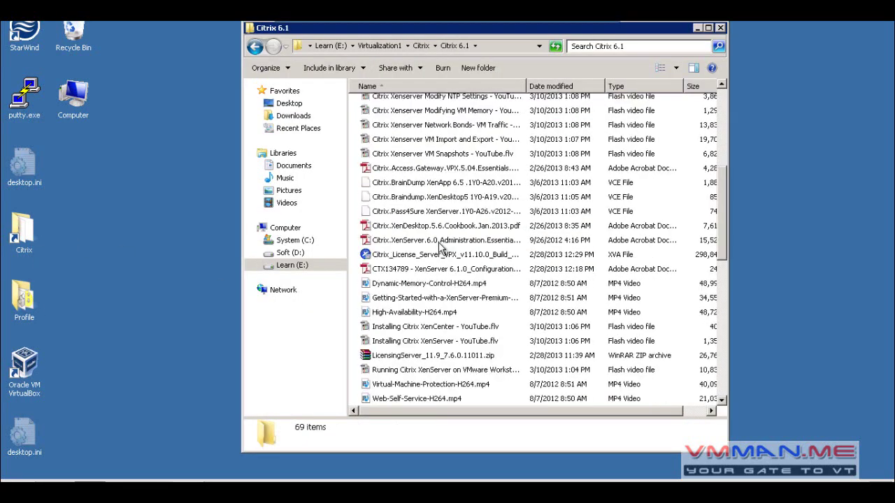
pyautogui.scroll(-3, 440, 246)
pyautogui.scroll(2, 441, 241)
pyautogui.click(405, 175)
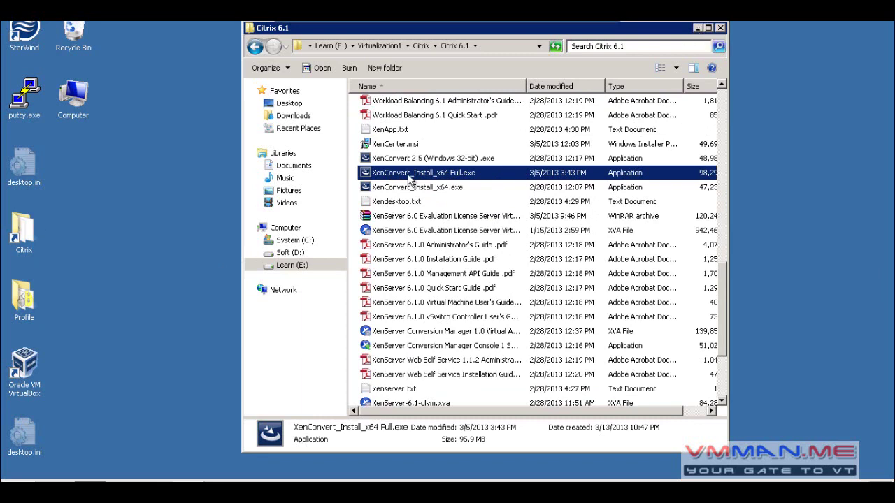
pyautogui.click(696, 28)
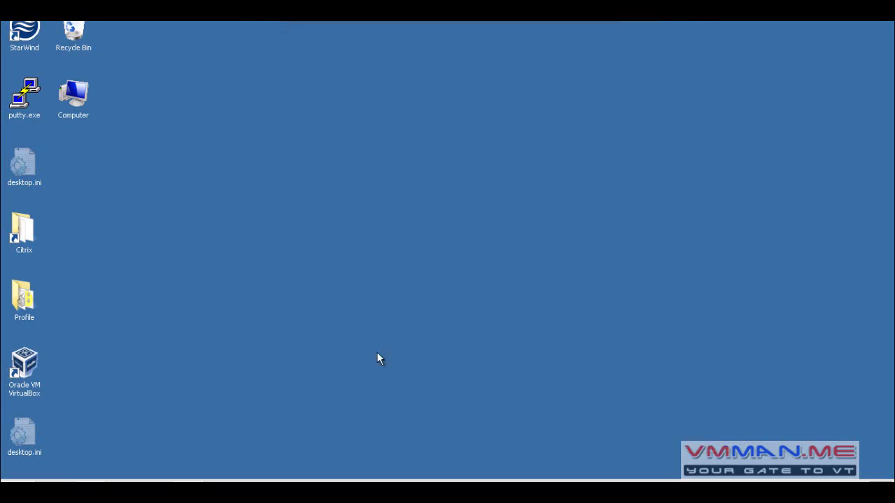
# - Launch Citrix XenConvert from the installed programs
pyautogui.click(23, 297)
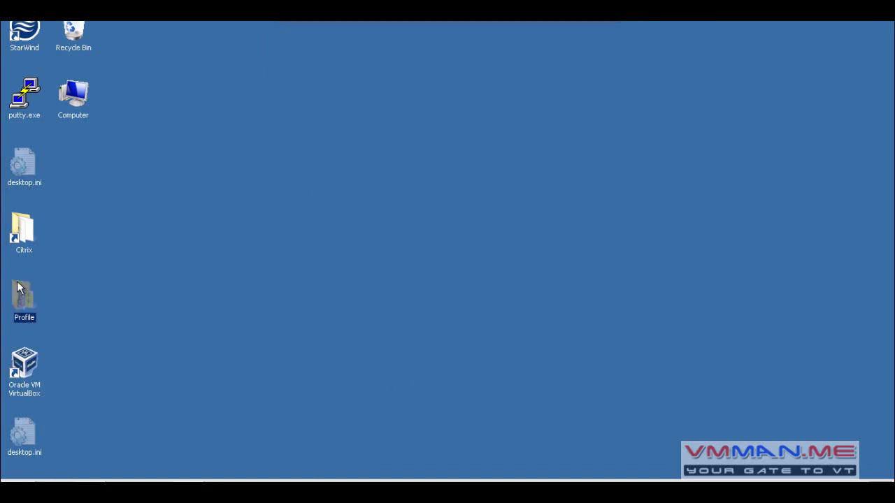
pyautogui.click(147, 346)
pyautogui.press('super')
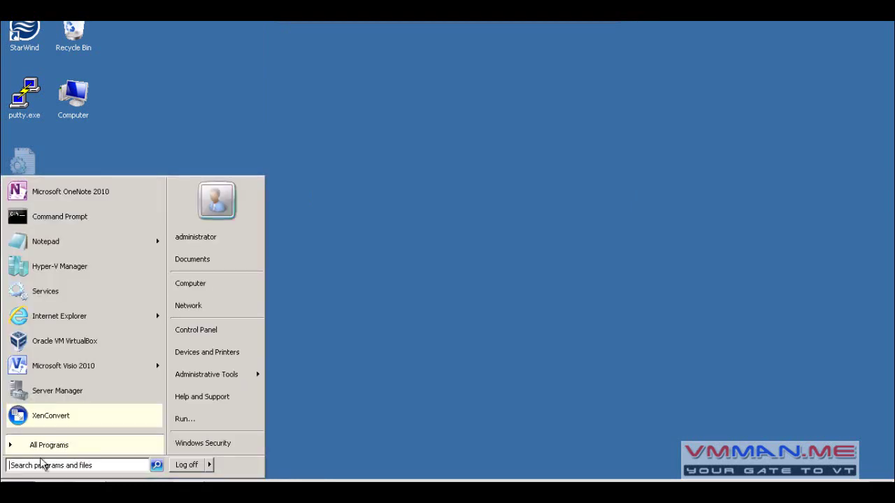
pyautogui.click(54, 418)
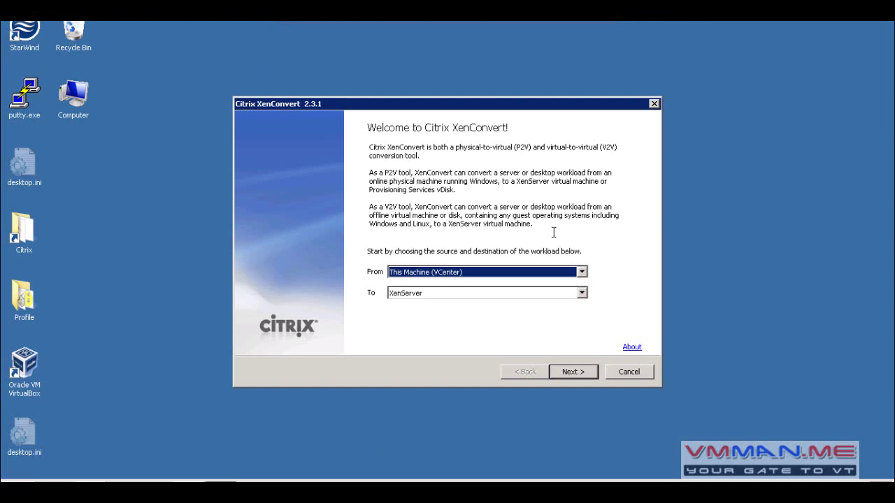
# - Review the conversion source and destination types, choose This Machine (VCenter) to XenServer, and continue to the volume selection
pyautogui.click(424, 271)
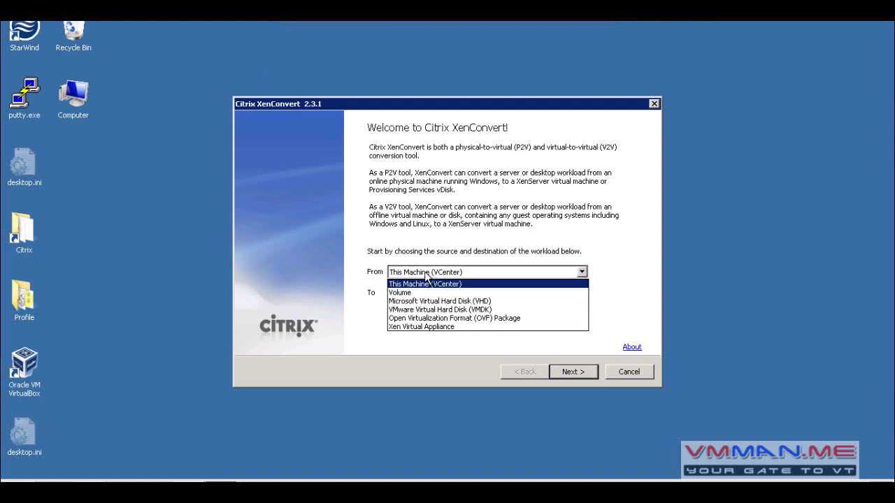
pyautogui.click(425, 272)
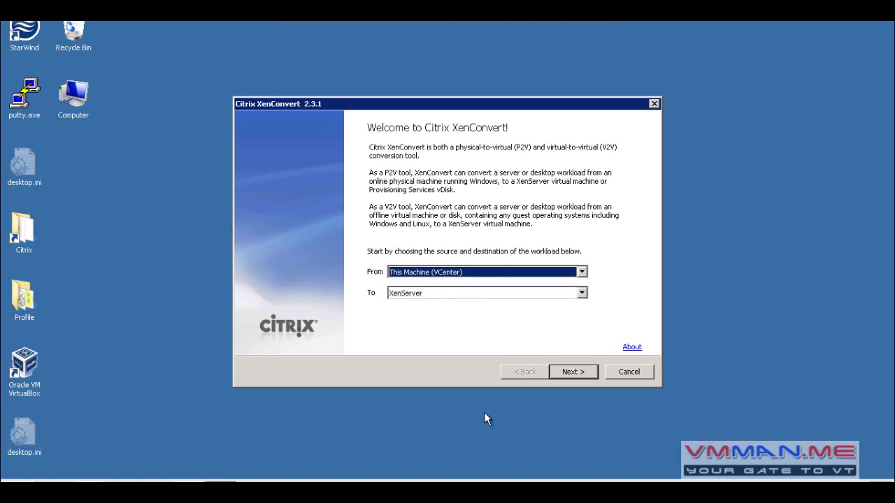
pyautogui.click(419, 294)
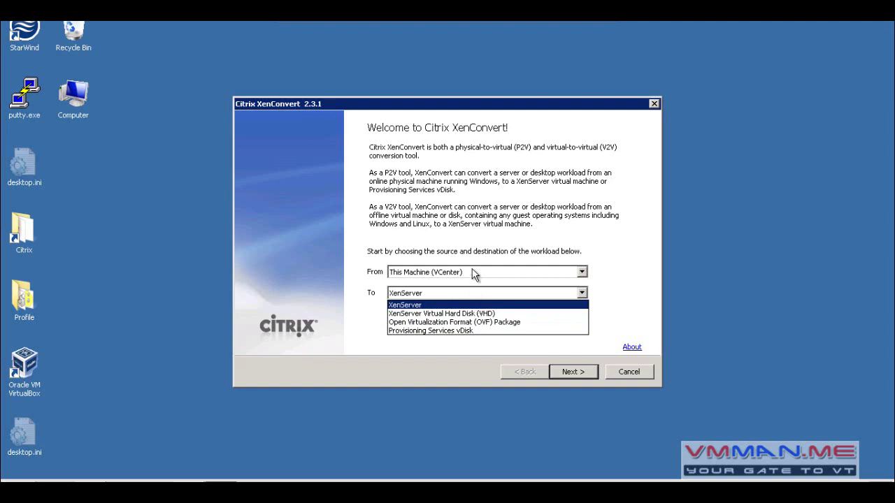
pyautogui.click(448, 305)
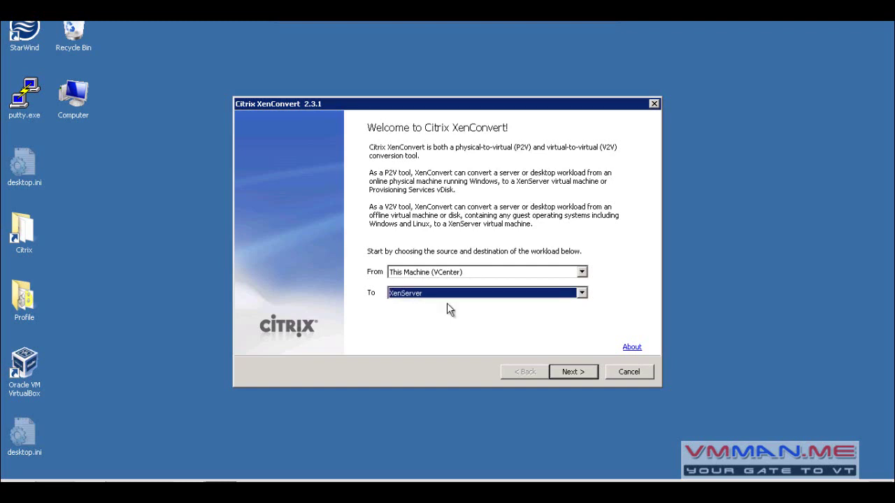
pyautogui.click(448, 273)
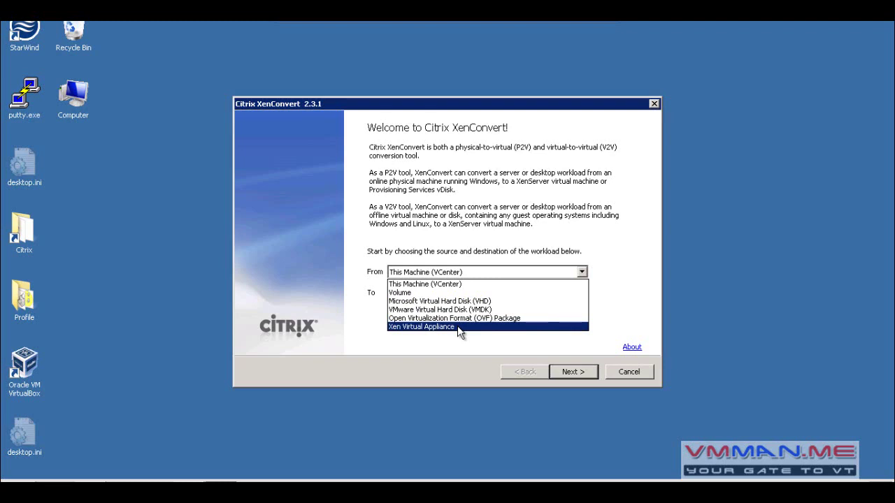
pyautogui.click(444, 283)
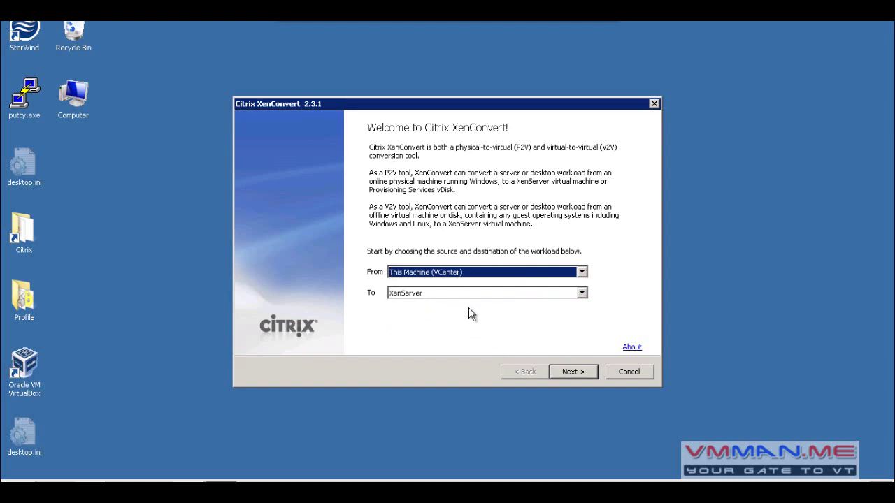
pyautogui.click(573, 371)
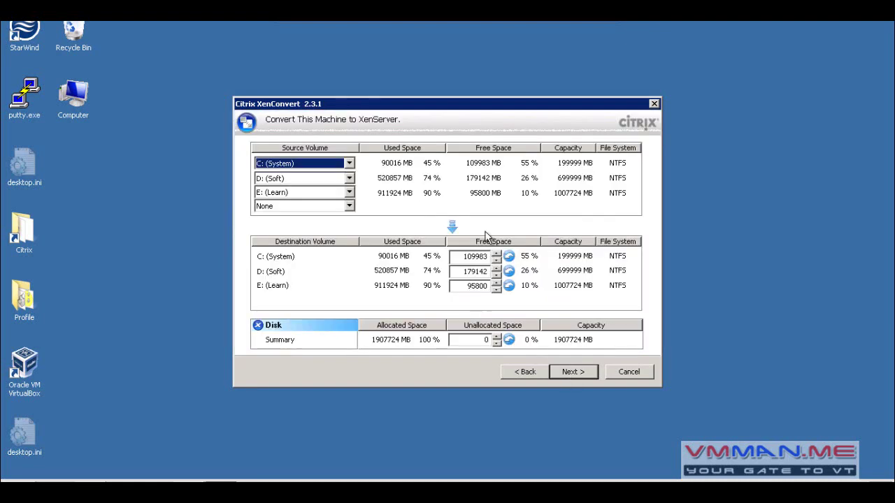
# - Exclude the D: (Soft) and E: (Learn) source volumes from the conversion by setting both to None
pyautogui.click(349, 179)
pyautogui.click(286, 213)
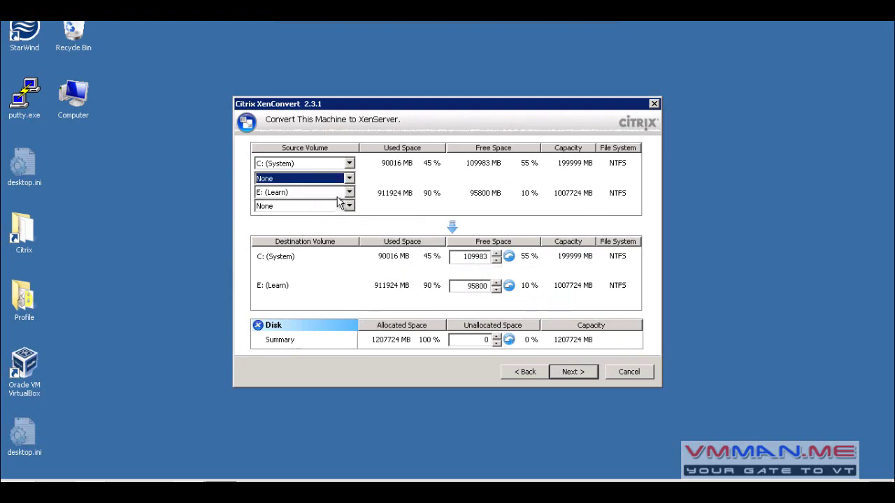
pyautogui.click(349, 193)
pyautogui.click(282, 229)
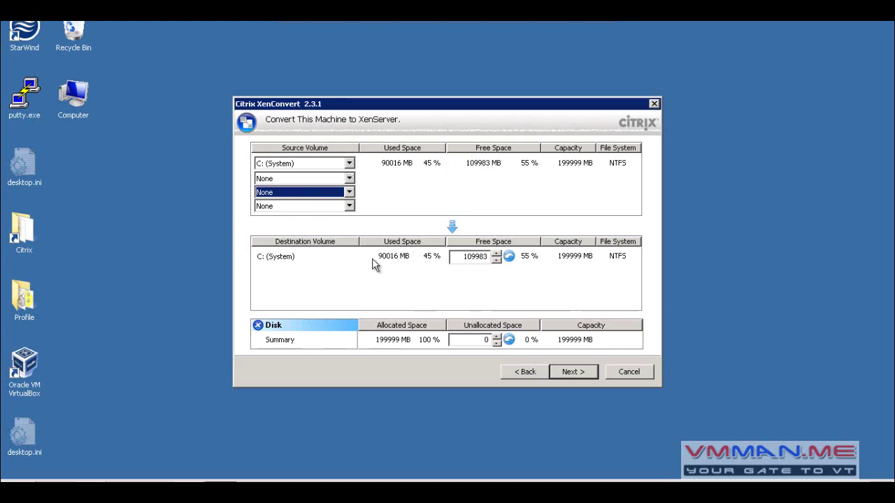
# - Set the disk's unallocated space to 100000 MB and continue to the XenServer connection parameters
pyautogui.moveTo(463, 256); pyautogui.dragTo(551, 261)
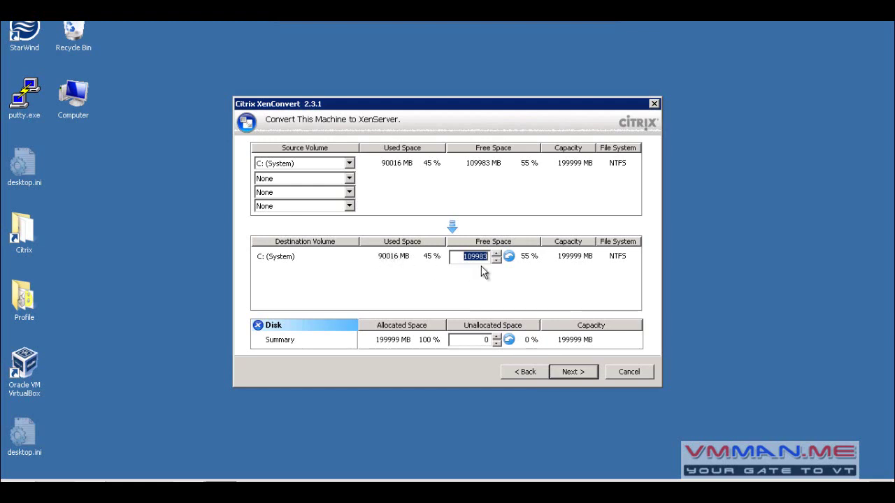
pyautogui.doubleClick(477, 339)
pyautogui.write('1')
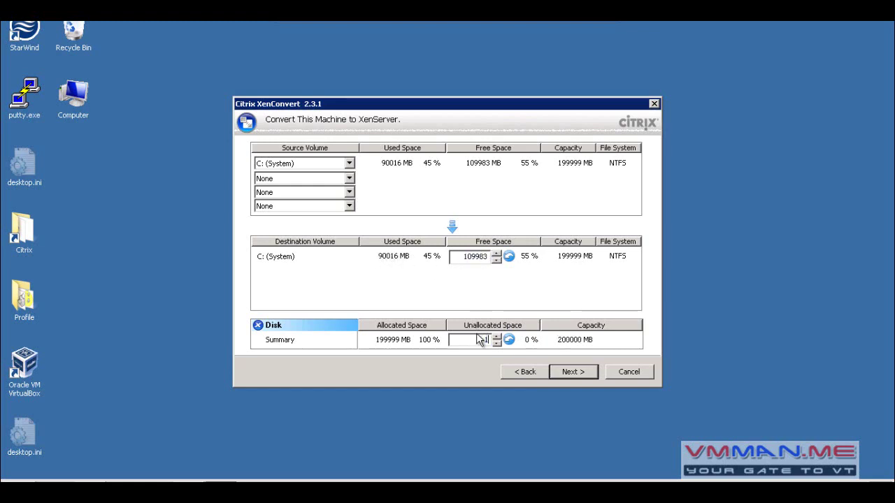
pyautogui.write('00000')
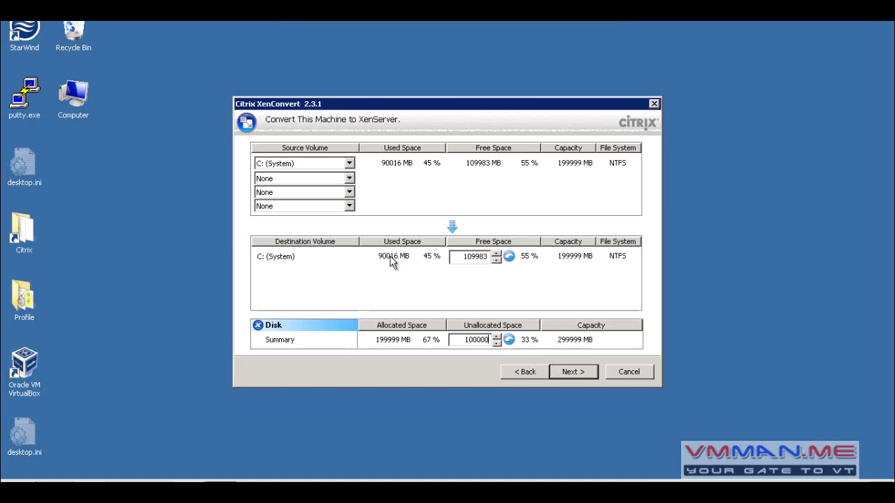
pyautogui.click(573, 372)
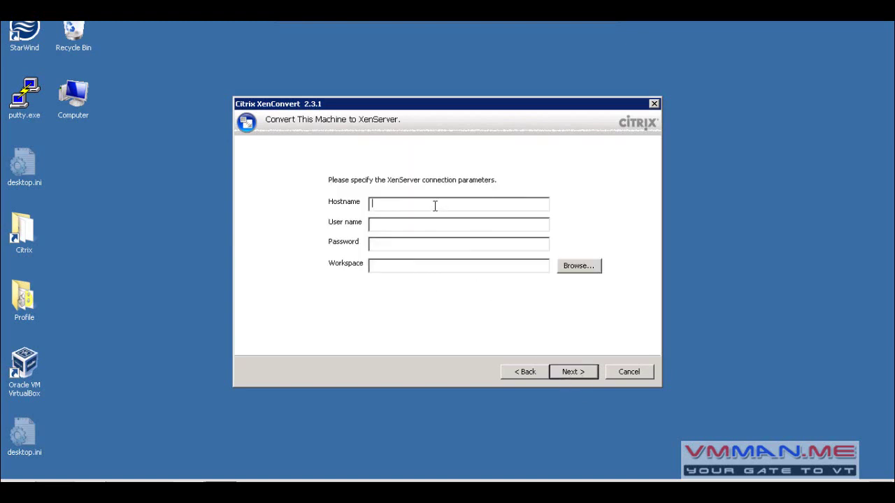
# - Set the XenServer connection to host 192.168.1.202, user root, the account password and workspace E:\, and continue despite the storage warning
pyautogui.write('192.168.1.202')
pyautogui.press('Tab')
pyautogui.write('root******')
pyautogui.click(578, 266)
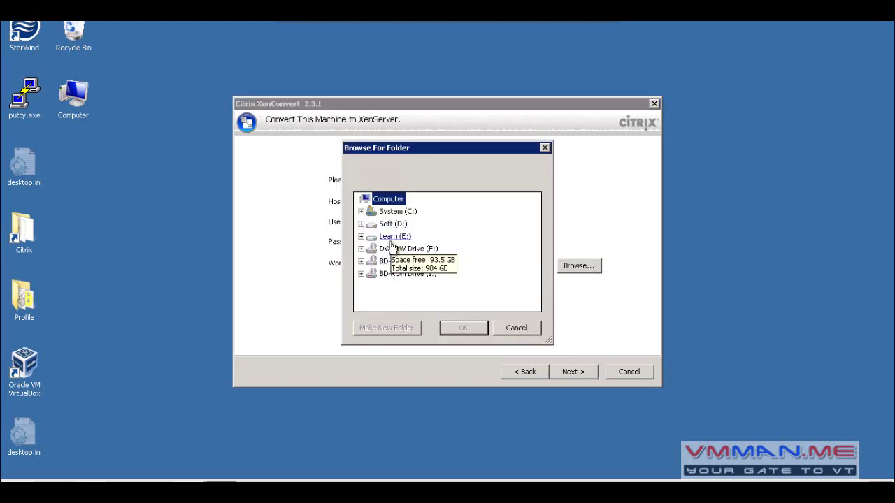
pyautogui.doubleClick(392, 238)
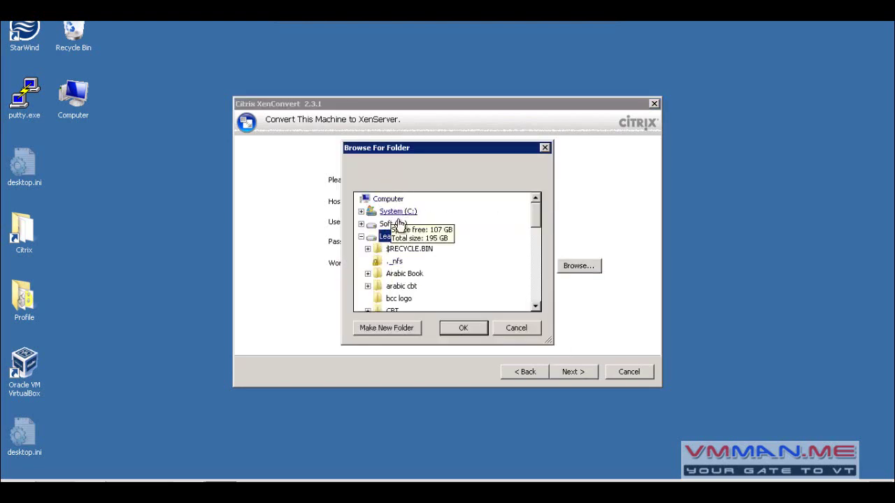
pyautogui.click(464, 330)
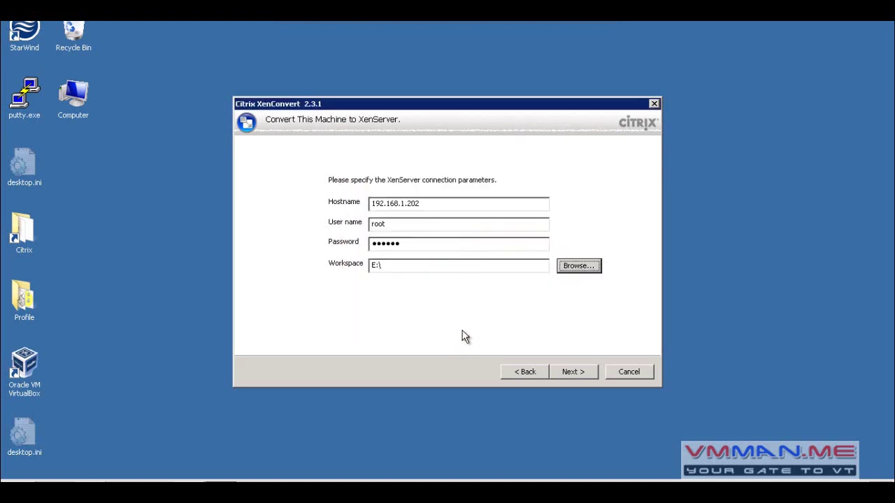
pyautogui.click(559, 368)
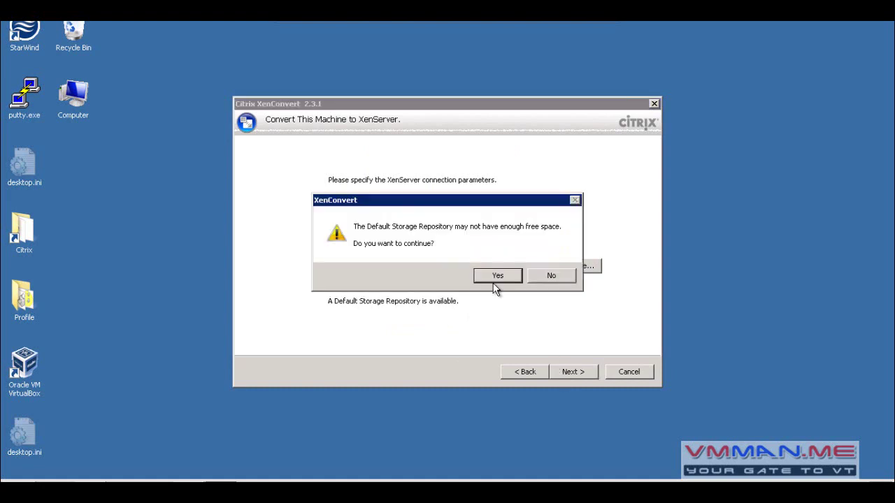
pyautogui.click(499, 276)
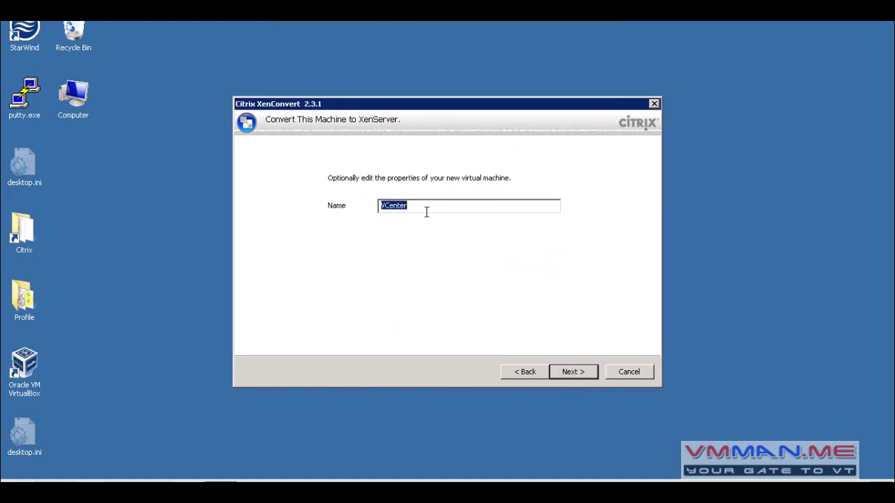
# - Keep VCenter as the virtual machine name, review the source, destination and status in the summary, and cancel the conversion
pyautogui.click(420, 204)
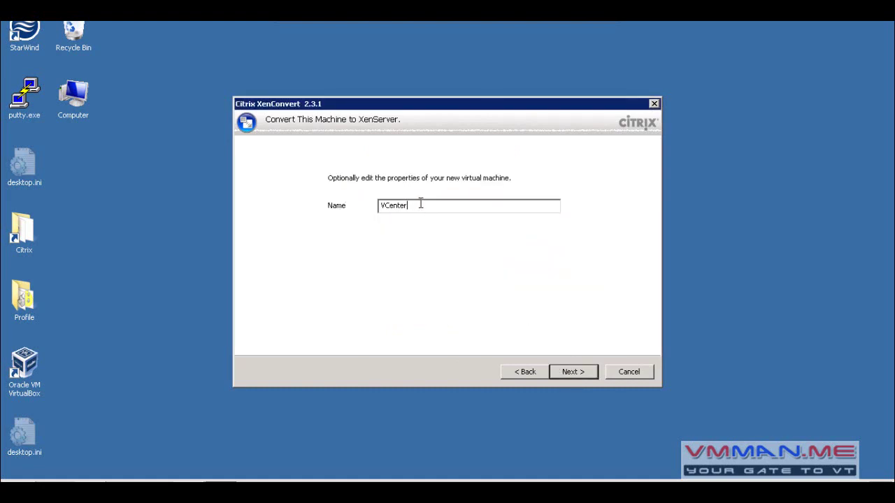
pyautogui.click(564, 369)
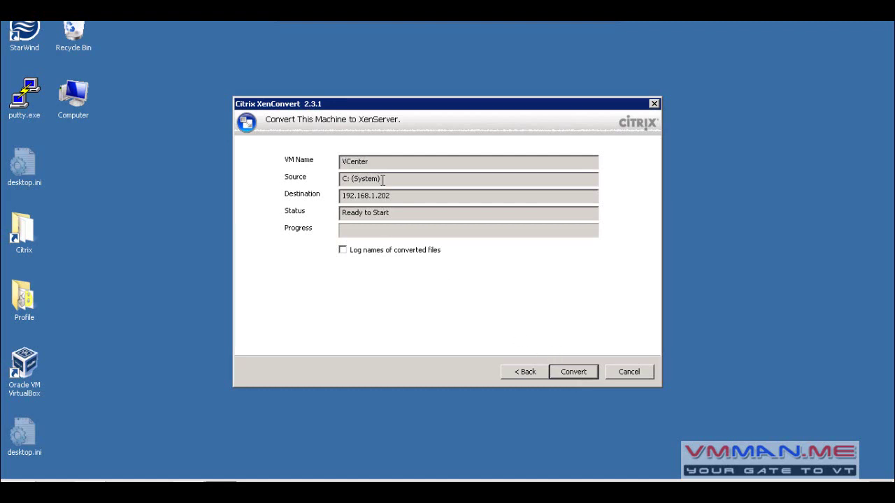
pyautogui.moveTo(382, 179); pyautogui.dragTo(331, 174)
pyautogui.moveTo(402, 199); pyautogui.dragTo(303, 189)
pyautogui.moveTo(407, 213); pyautogui.dragTo(296, 212)
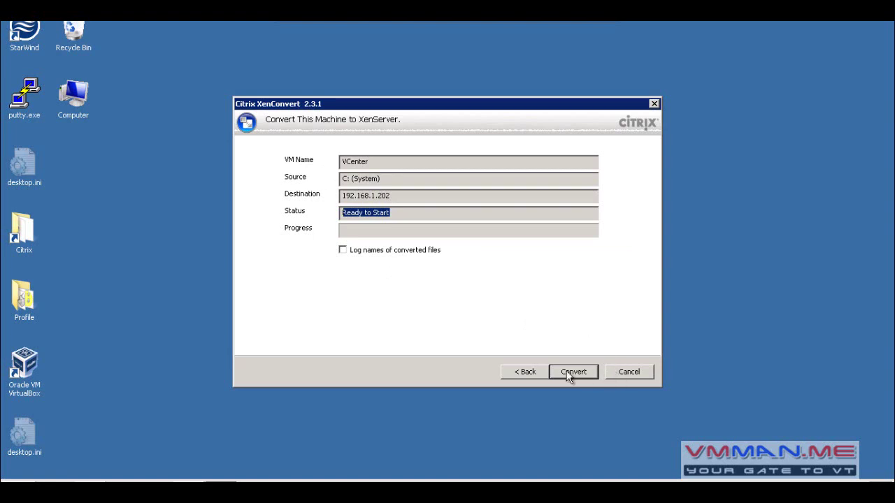
pyautogui.click(620, 377)
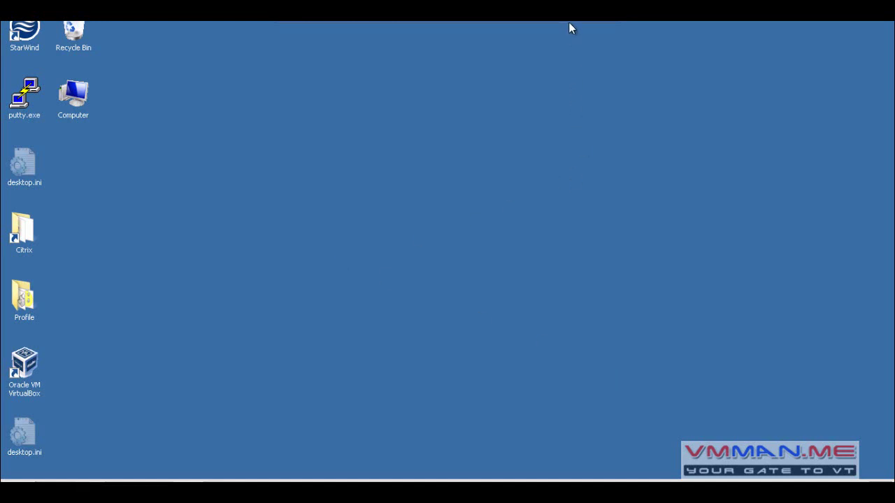
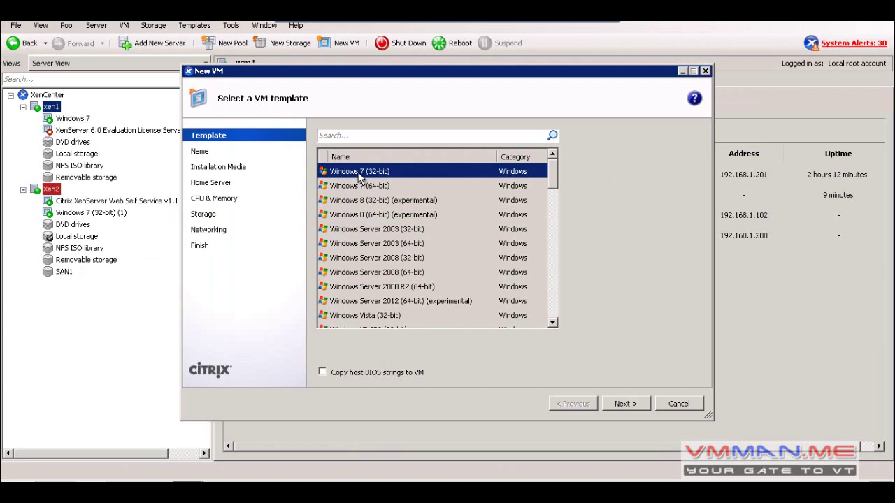
# - In XenCenter, dismiss the New VM wizard and shut down the Windows 7 (32-bit) (1) guest on Xen2 from its console
pyautogui.click(682, 404)
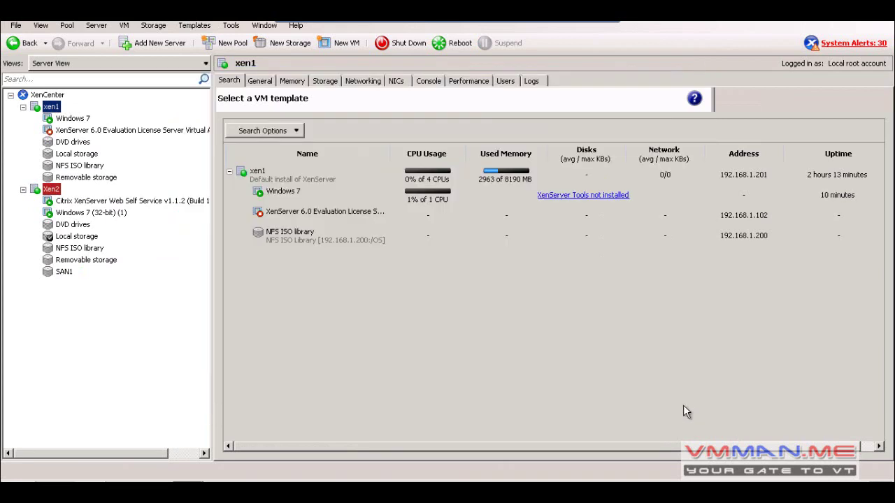
pyautogui.click(107, 215)
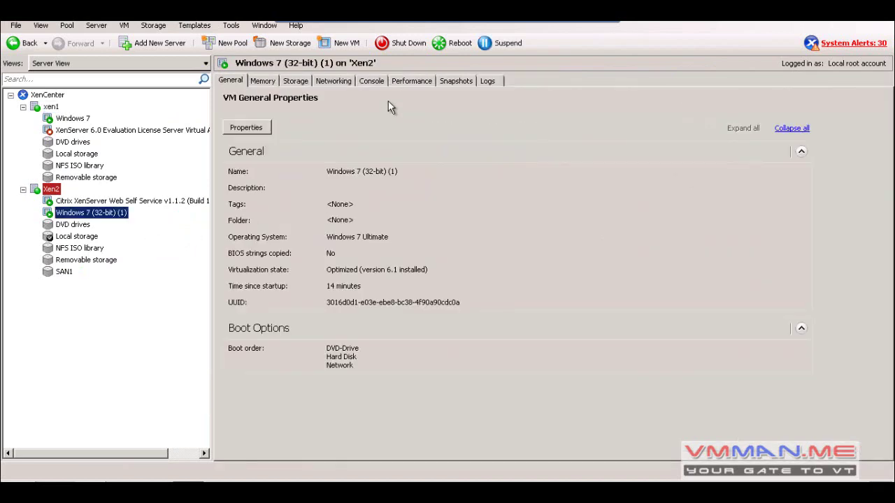
pyautogui.click(381, 81)
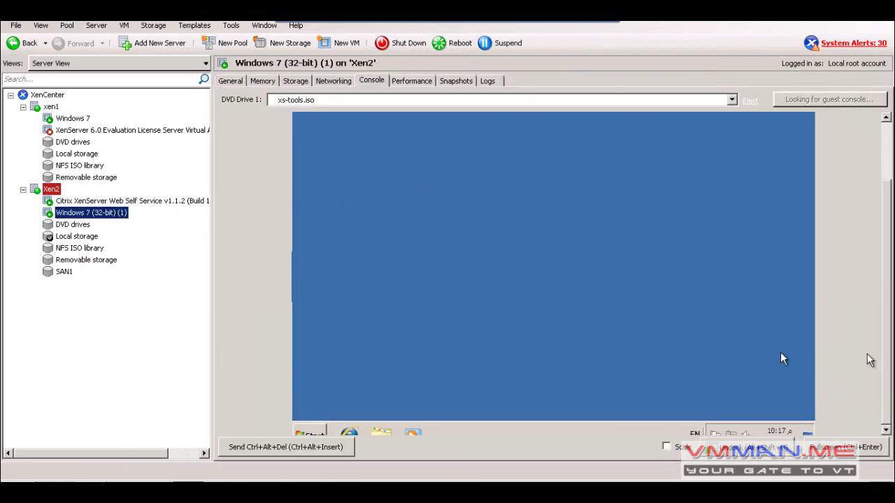
pyautogui.click(311, 431)
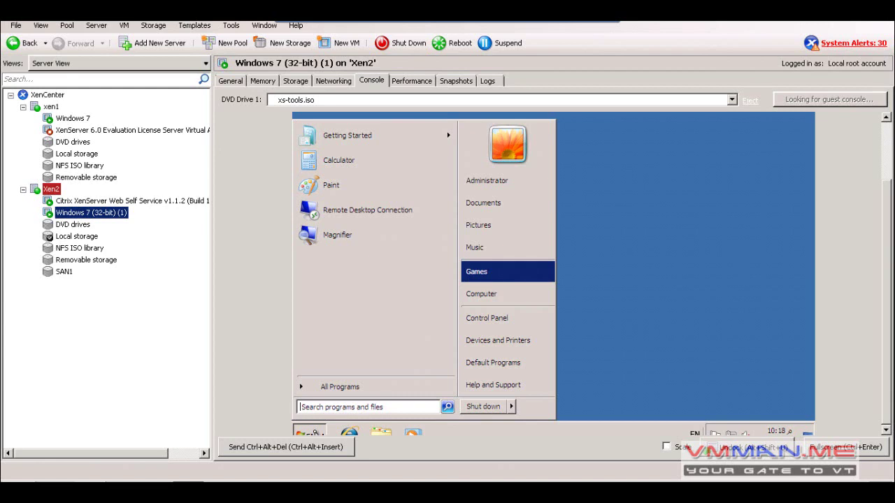
pyautogui.rightClick(123, 216)
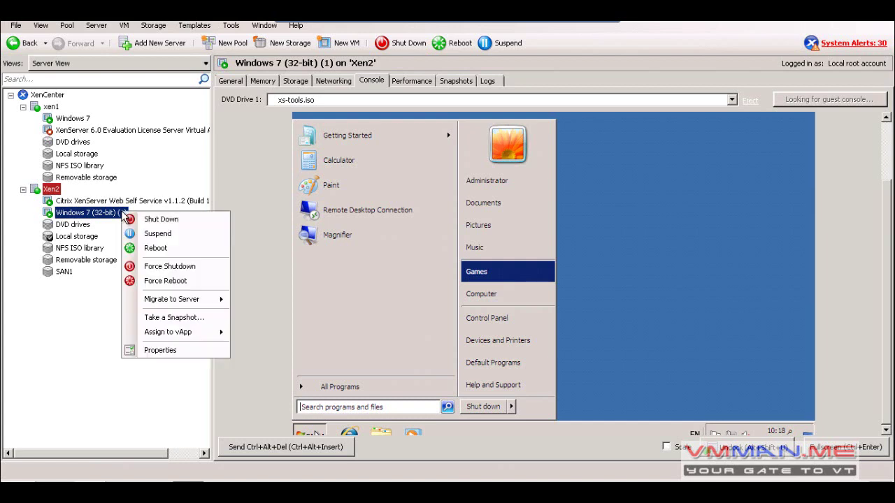
pyautogui.click(481, 407)
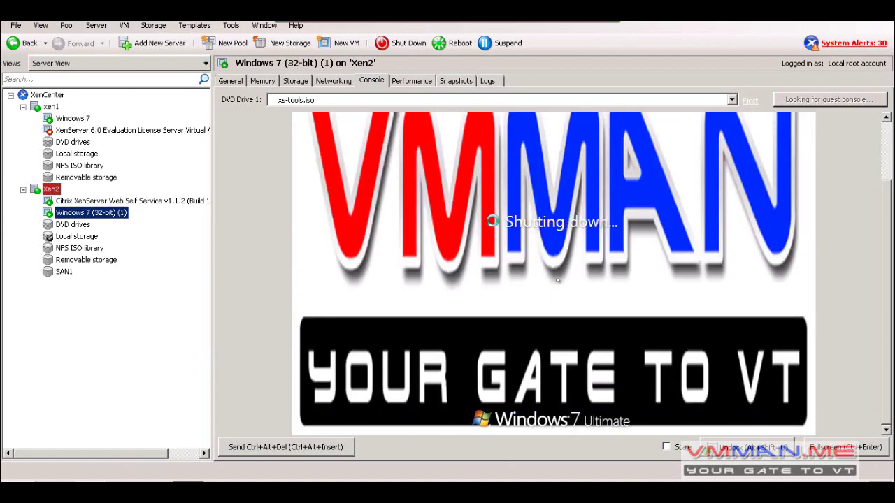
# - Copy the Windows 7 (32-bit) (1) VM as a fast clone named Windows 7 (32-bit) (2)
pyautogui.rightClick(106, 215)
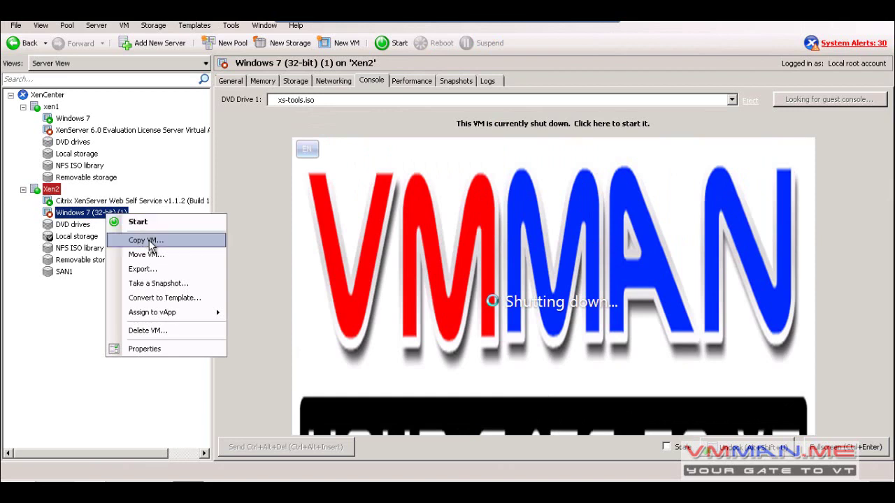
pyautogui.click(149, 242)
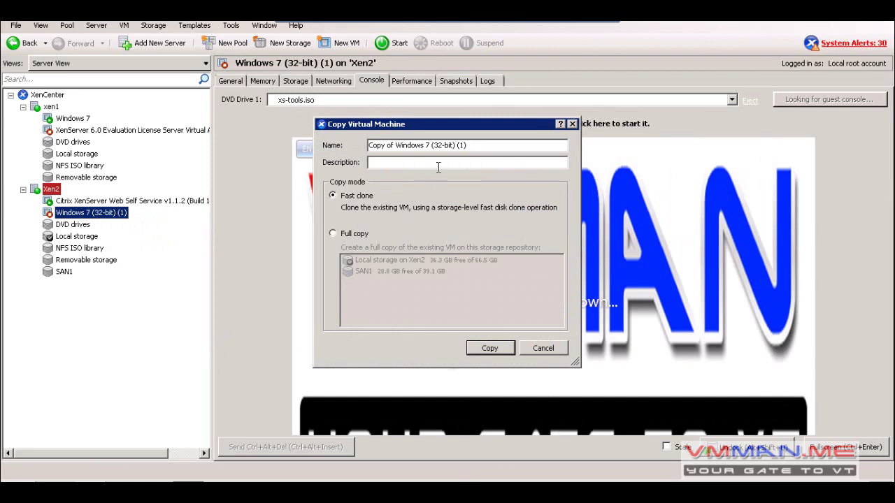
pyautogui.click(352, 236)
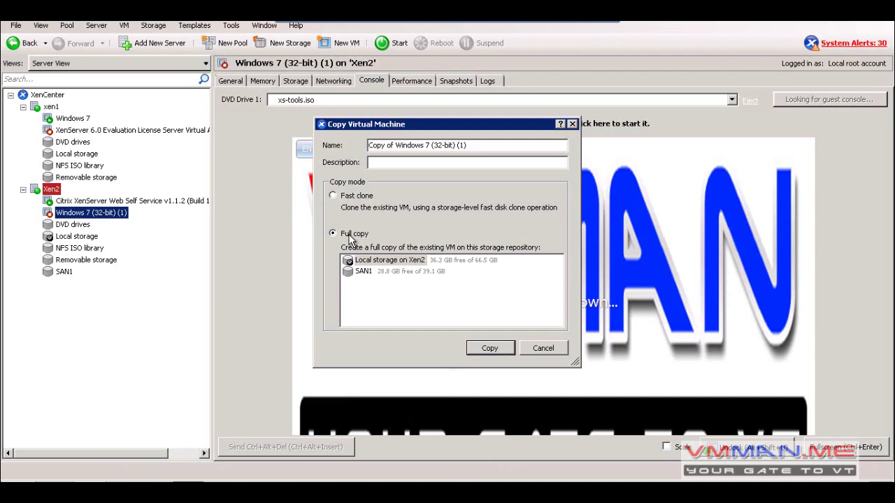
pyautogui.doubleClick(390, 144)
pyautogui.hotkey('shift', 'Home')
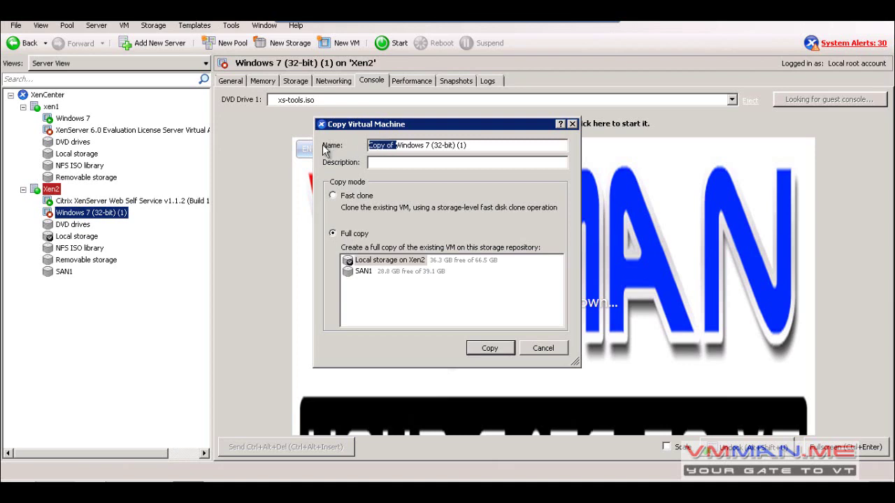
pyautogui.press('Delete')
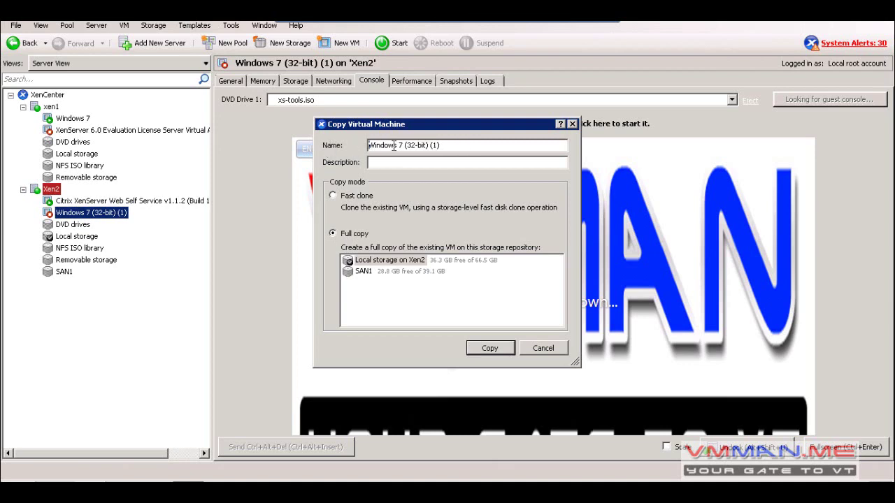
pyautogui.click(436, 146)
pyautogui.press('BackSpace')
pyautogui.write('2')
pyautogui.moveTo(460, 146); pyautogui.dragTo(313, 134)
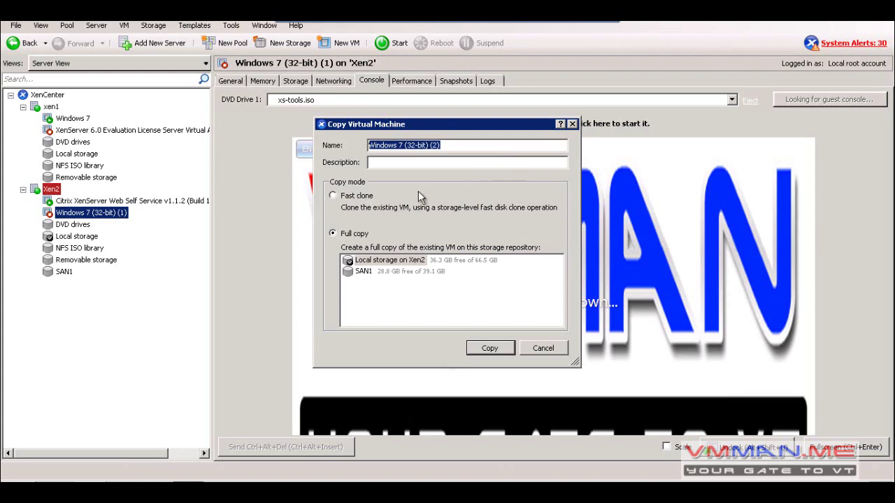
pyautogui.click(341, 200)
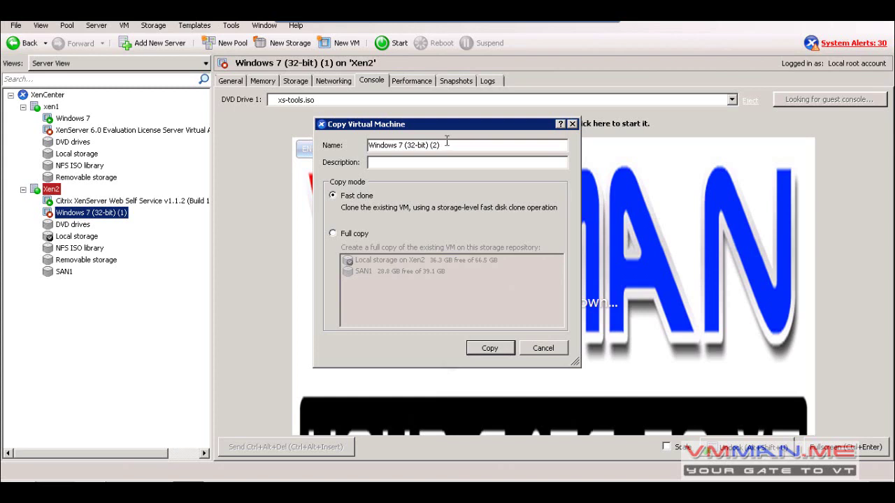
pyautogui.click(488, 349)
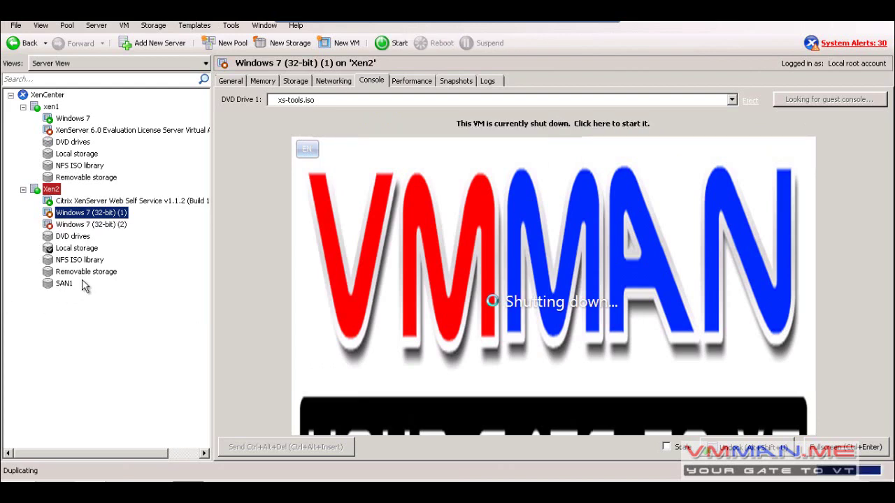
# - Compare the virtual disks and storage of the Windows 7 (32-bit) (1) VM with those of its clone
pyautogui.click(77, 225)
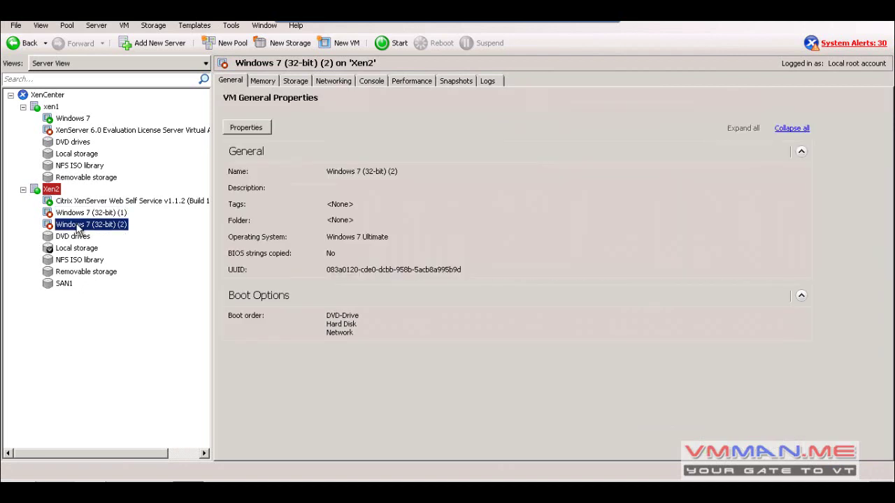
pyautogui.click(117, 213)
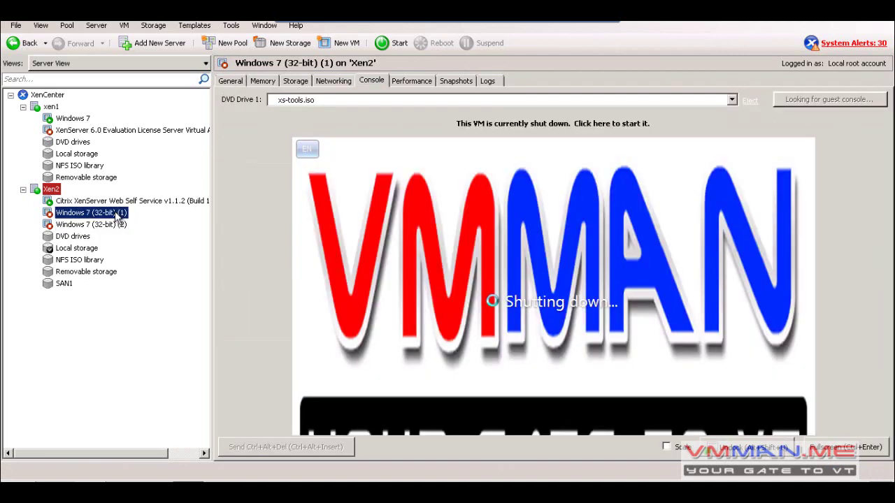
pyautogui.click(100, 226)
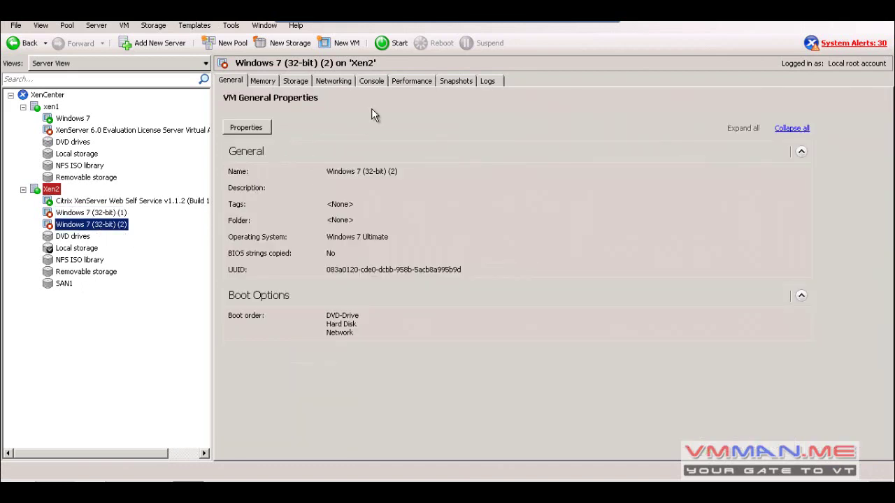
pyautogui.click(297, 83)
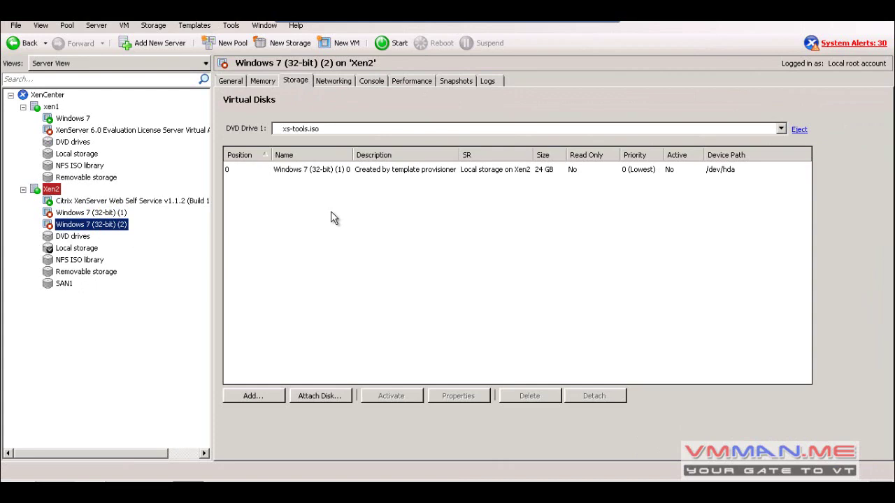
pyautogui.click(299, 170)
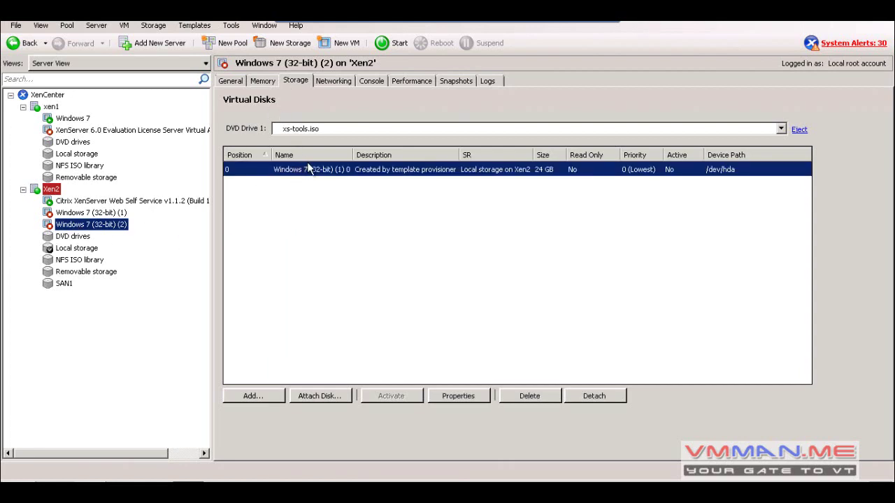
pyautogui.click(108, 213)
pyautogui.click(303, 81)
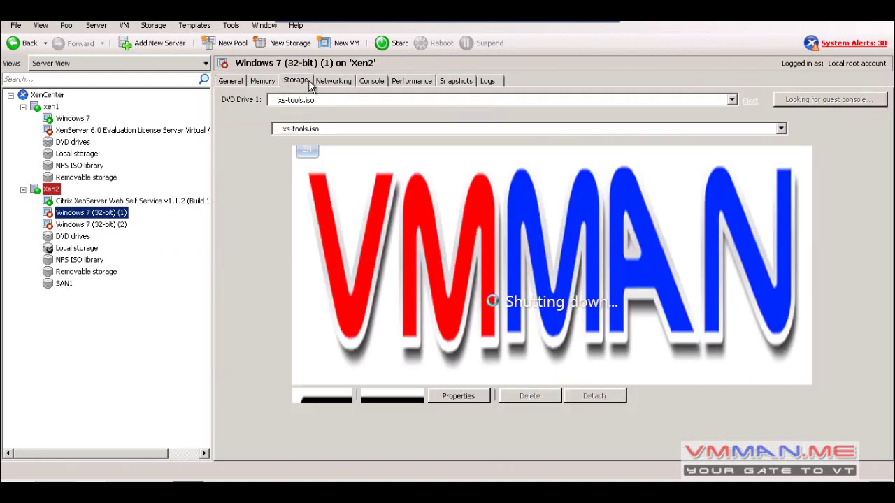
pyautogui.click(333, 174)
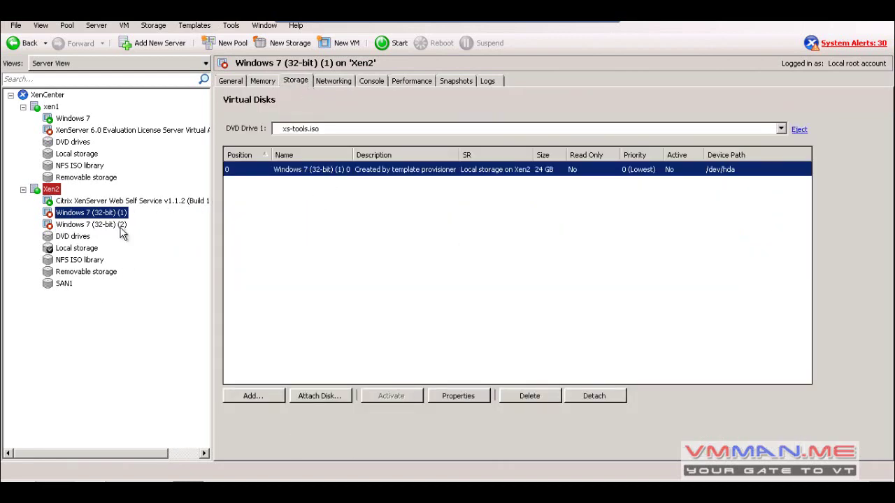
pyautogui.click(120, 225)
pyautogui.click(283, 175)
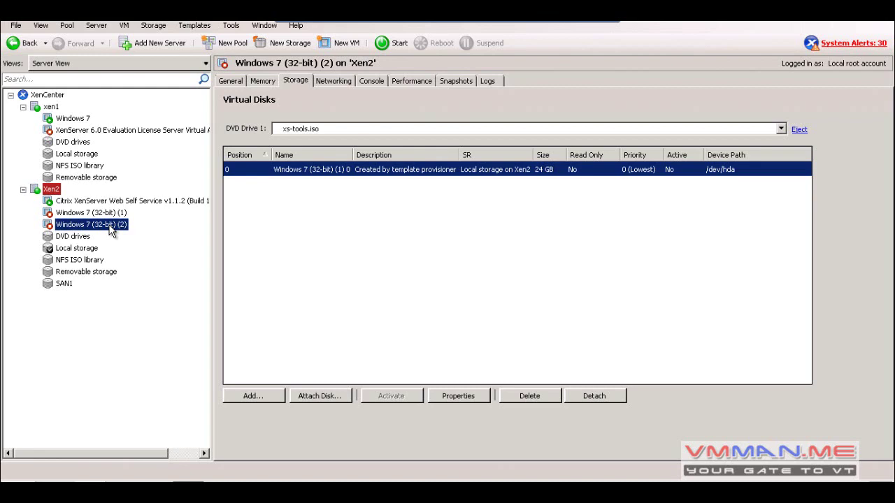
pyautogui.click(107, 216)
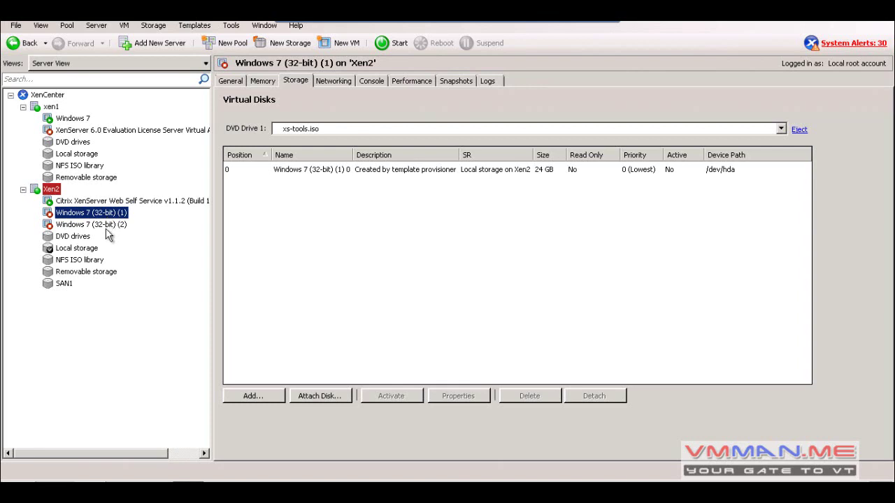
pyautogui.click(106, 225)
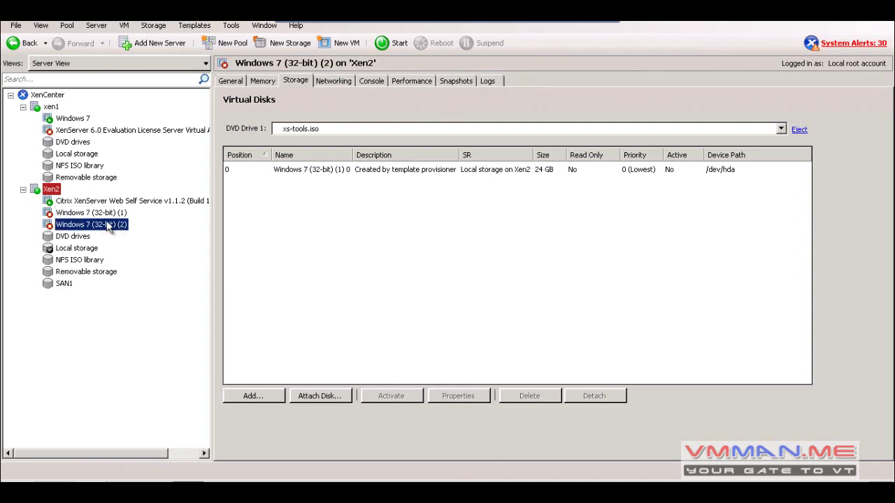
# - Examine the full copy mode and SAN1 as target storage for copying the Windows 7 (32-bit) (1) VM, and cancel
pyautogui.rightClick(106, 222)
pyautogui.rightClick(108, 213)
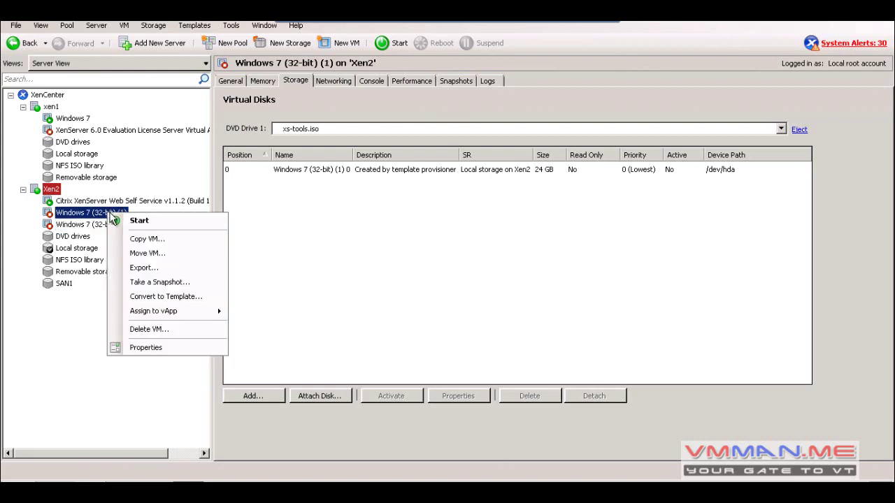
pyautogui.click(145, 238)
pyautogui.click(351, 233)
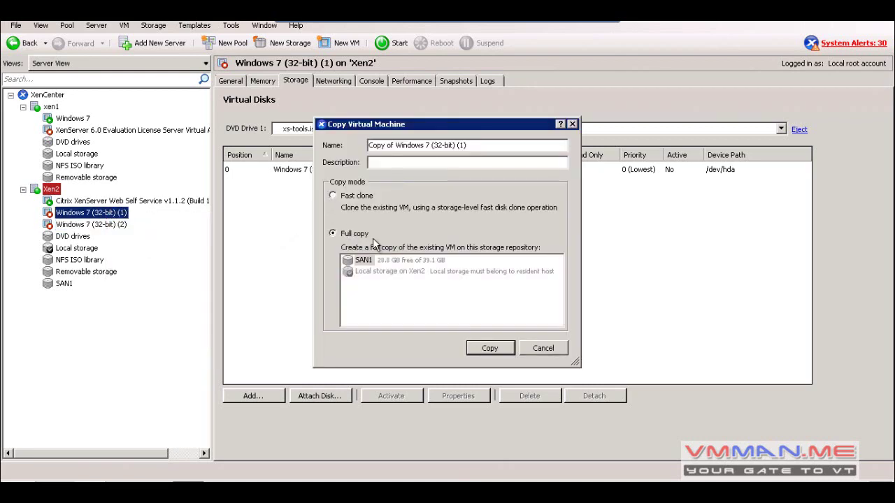
pyautogui.click(368, 262)
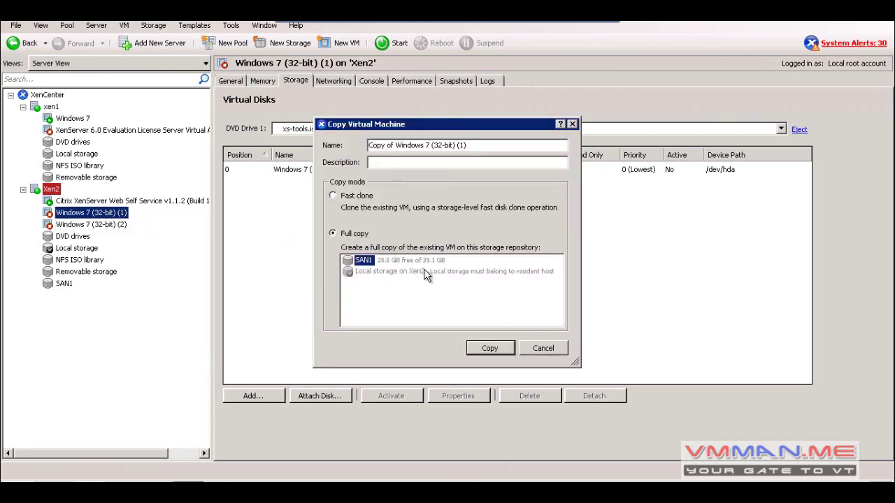
pyautogui.click(543, 349)
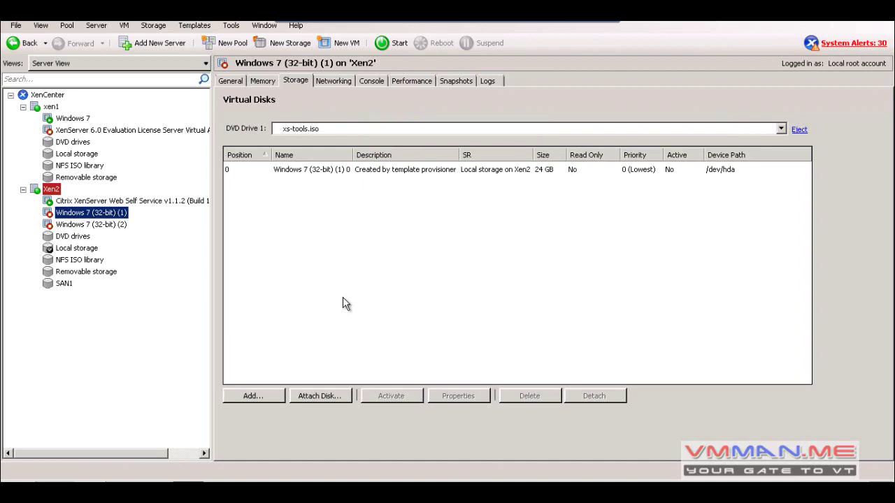
# - Switch to the Virtual Machine page in OneNote and highlight the Template topic in the outline
pyautogui.click(306, 175)
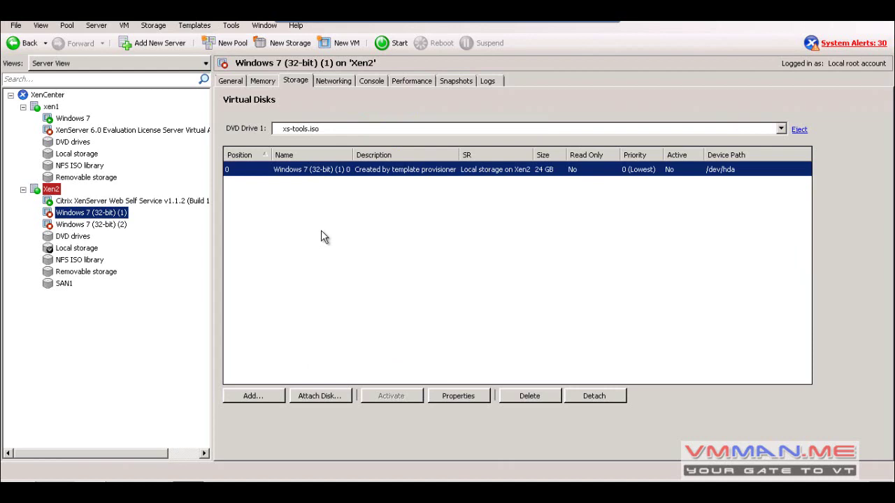
pyautogui.click(583, 21)
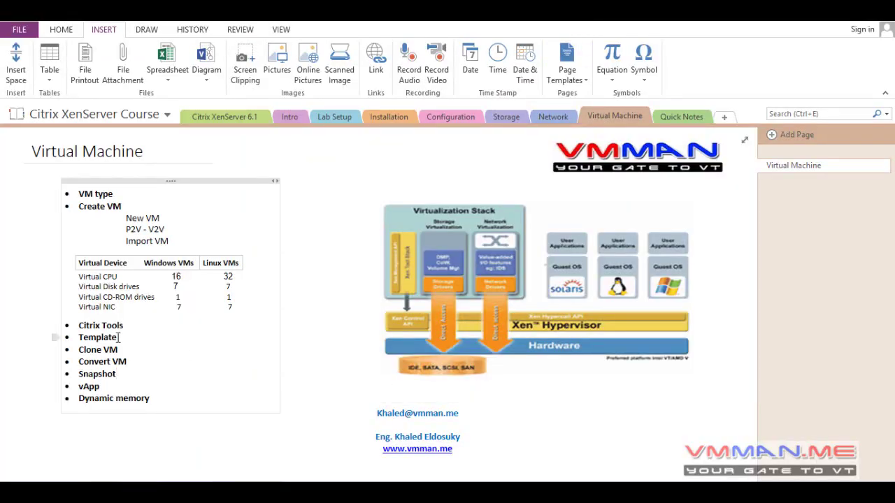
pyautogui.moveTo(118, 337); pyautogui.dragTo(75, 338)
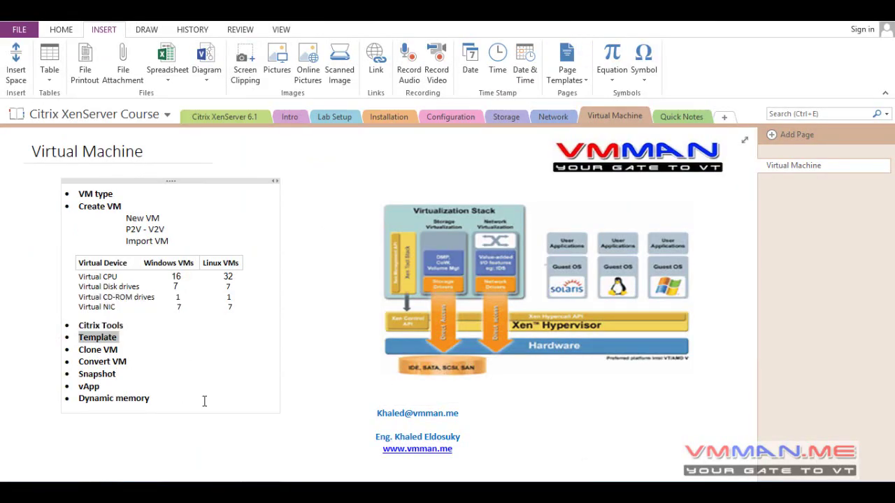
# - Switch back to XenCenter and convert the Windows 7 (32-bit) (1) VM to a template
pyautogui.hotkey('alt', 'Tab')
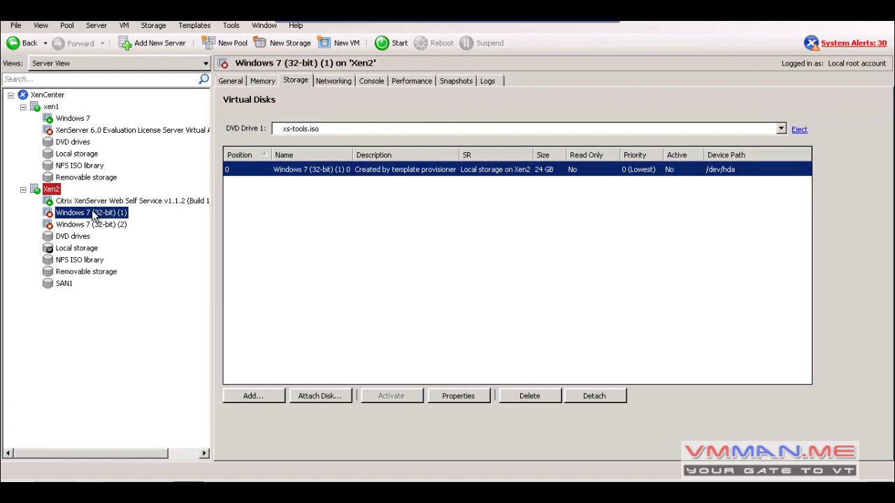
pyautogui.rightClick(93, 214)
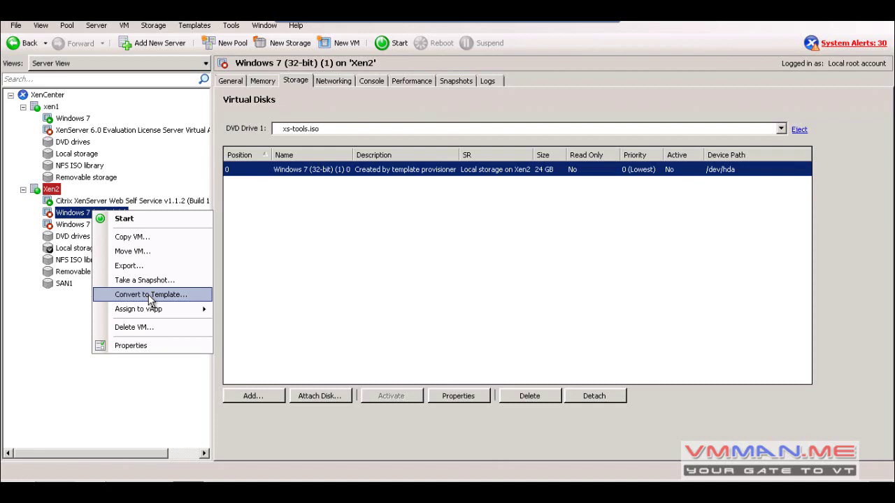
pyautogui.click(149, 294)
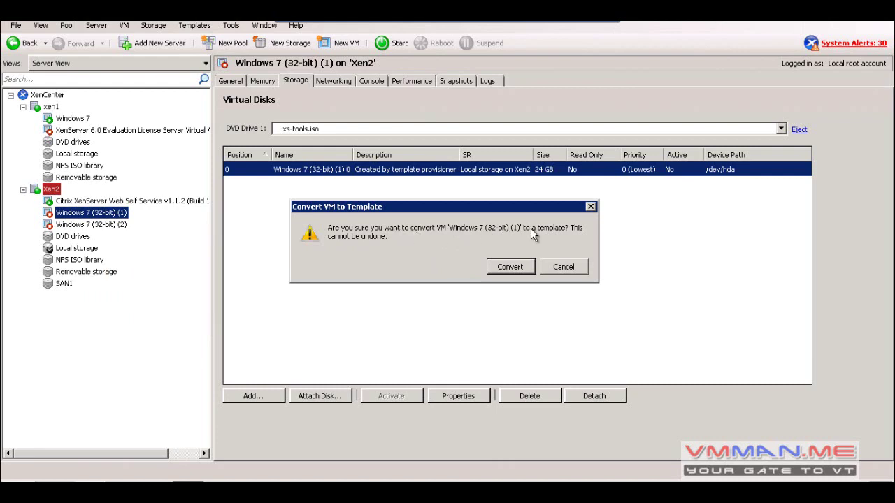
pyautogui.click(508, 267)
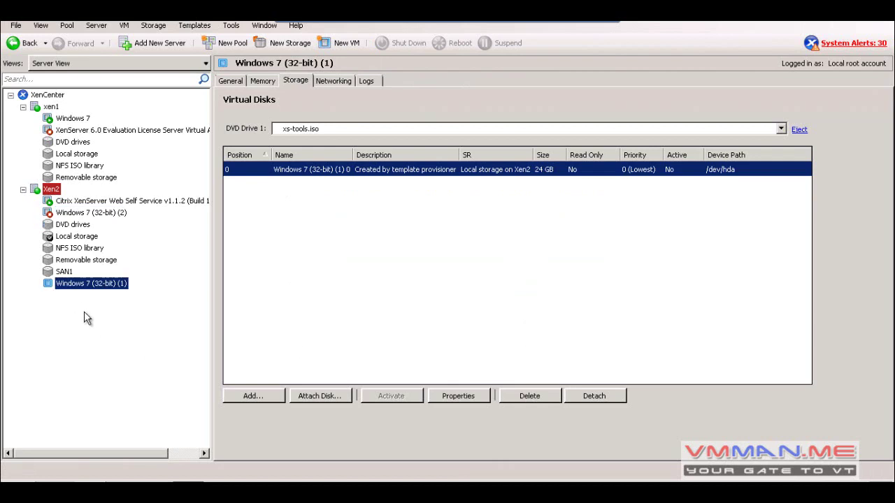
# - Try to create a VM from the Windows 7 (32-bit) (1) template with Quick Create
pyautogui.click(64, 272)
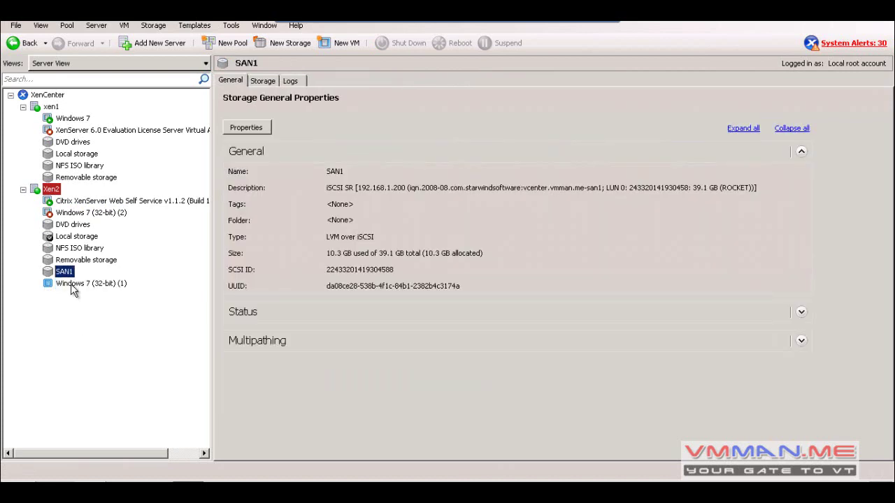
pyautogui.click(84, 283)
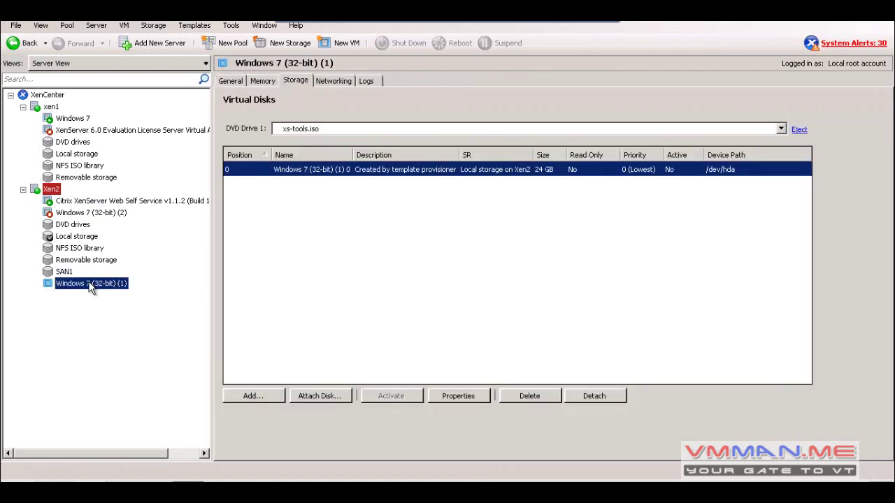
pyautogui.click(92, 214)
pyautogui.rightClick(108, 286)
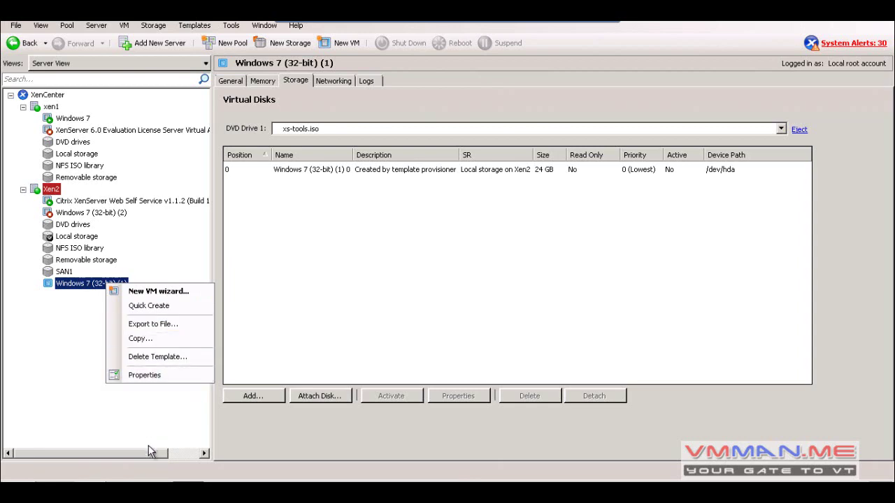
pyautogui.click(148, 306)
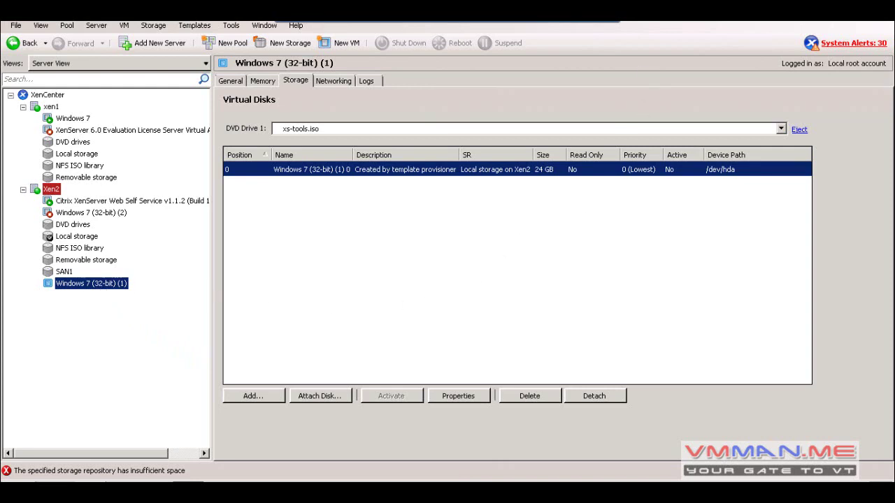
# - Return to the OneNote course notes and mark the Template topic again
pyautogui.hotkey('alt', 'Tab')
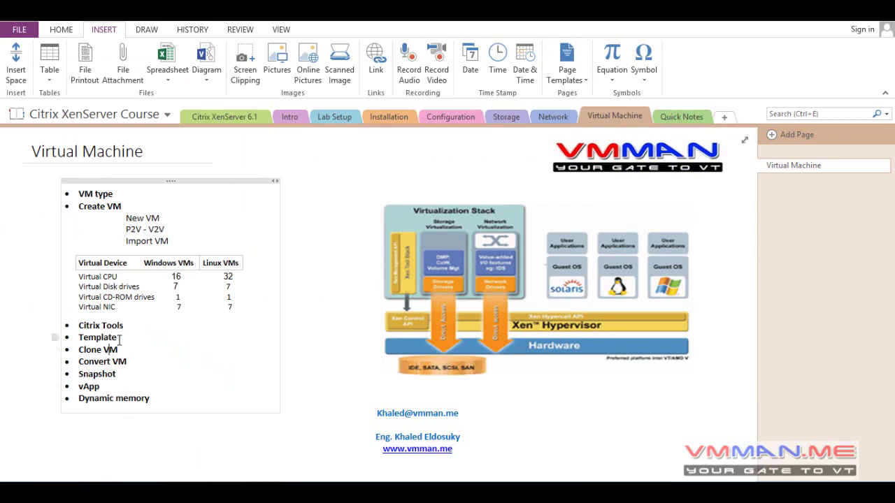
pyautogui.moveTo(121, 340); pyautogui.dragTo(78, 339)
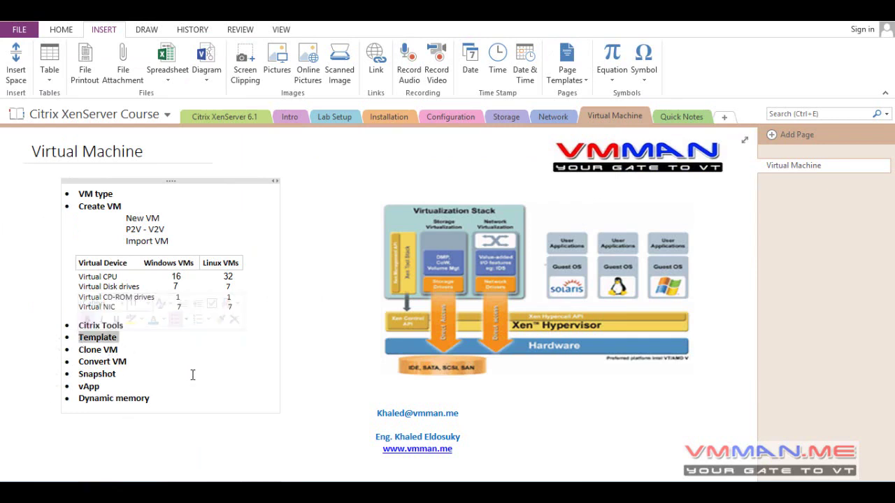
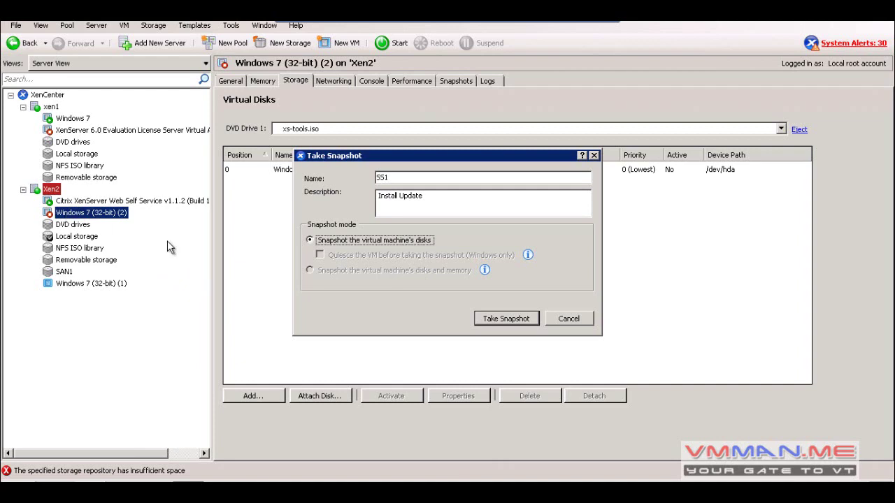
# - Take the disks-only snapshot SS1 of Windows 7 (32-bit) (2), described as Install Update, and view it in the VM's snapshot tree
pyautogui.click(513, 326)
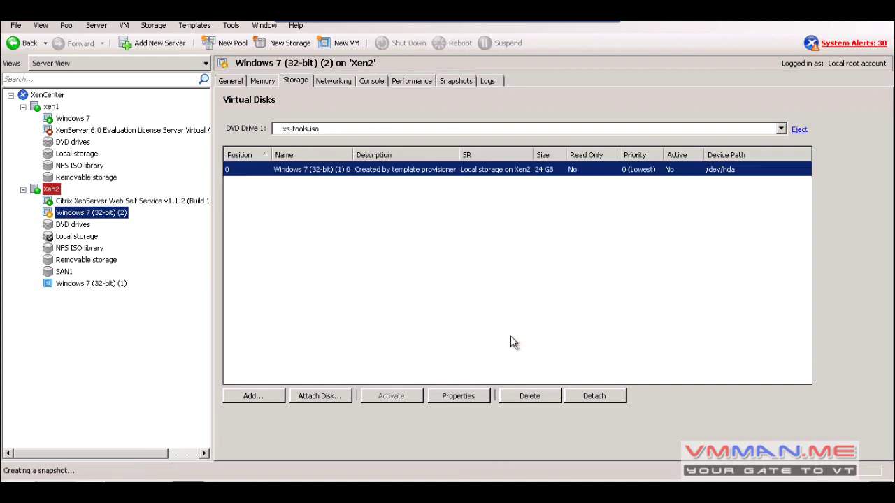
pyautogui.click(238, 81)
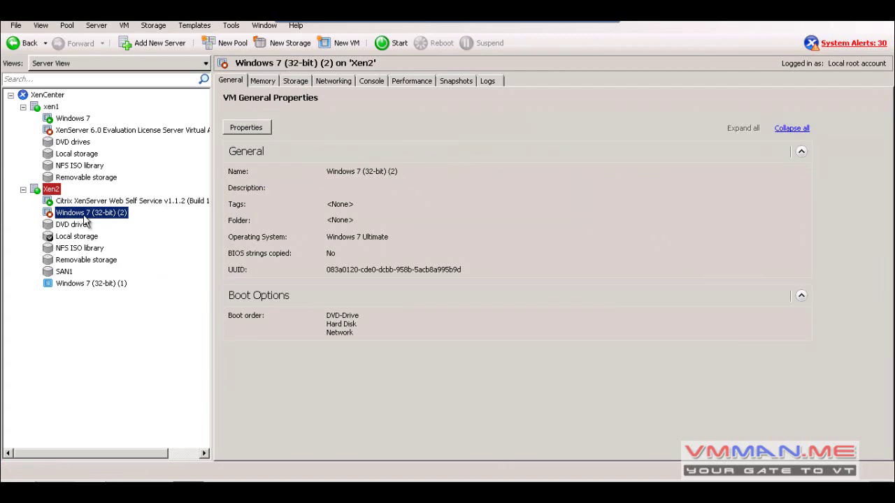
pyautogui.click(456, 81)
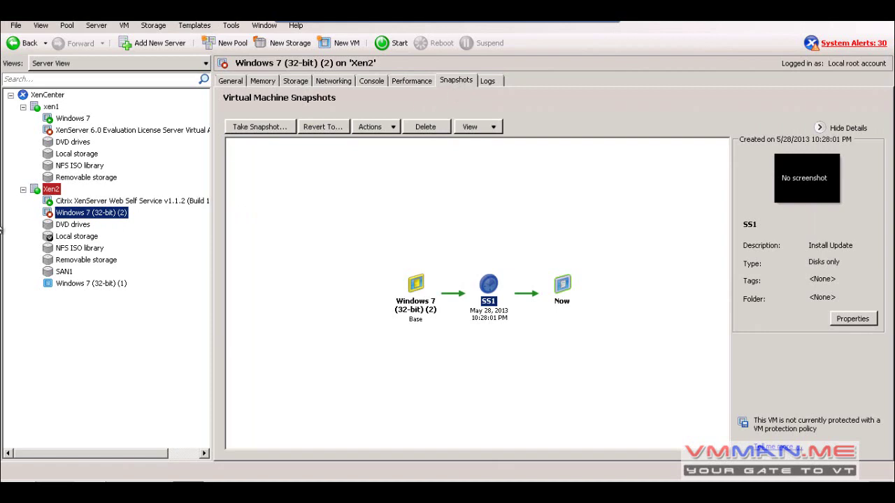
pyautogui.click(451, 385)
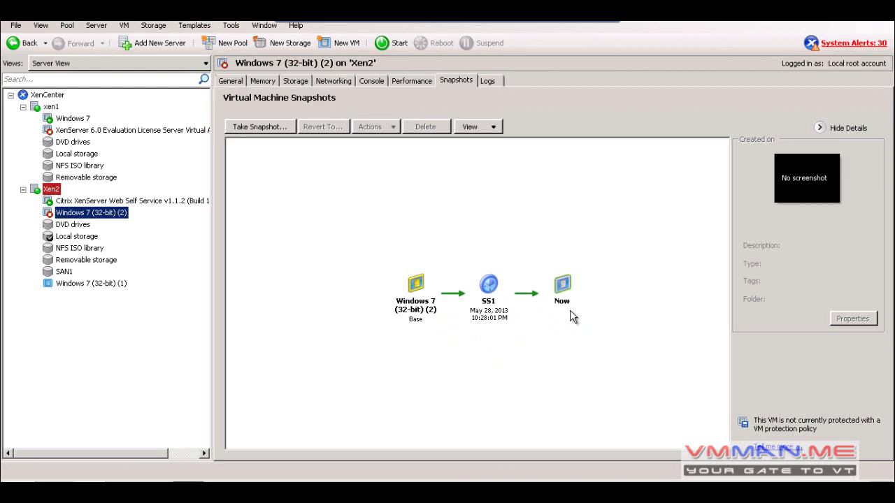
# - Take a second disks-only snapshot of the Windows 7 (32-bit) (2) VM, named SS2
pyautogui.rightClick(114, 217)
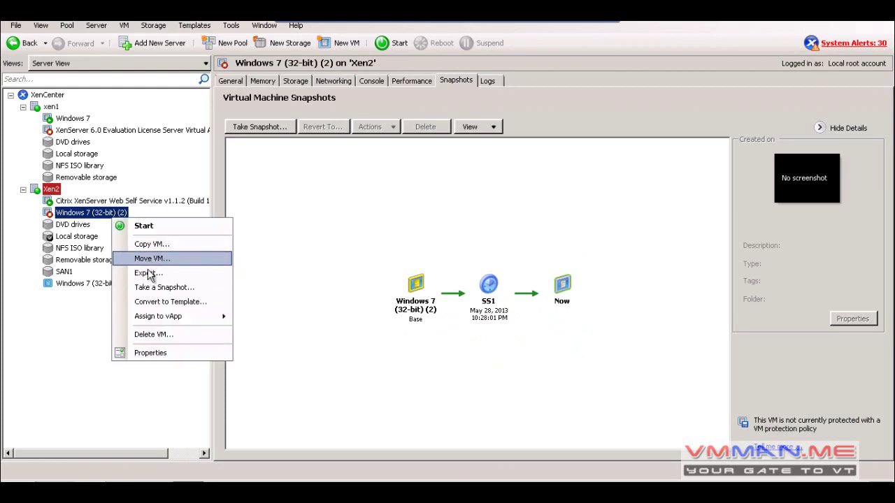
pyautogui.click(157, 288)
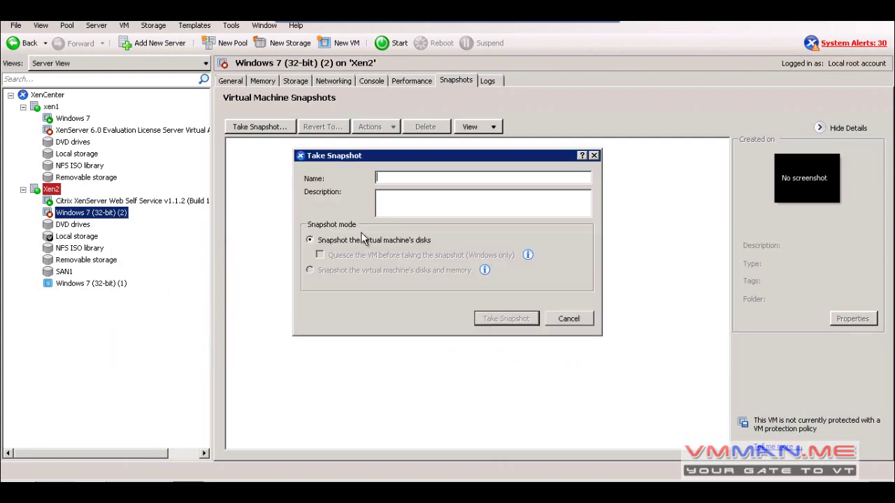
pyautogui.write('ss1')
pyautogui.press('BackSpace')
pyautogui.press('BackSpace')
pyautogui.press('BackSpace')
pyautogui.write('SS2')
pyautogui.click(532, 317)
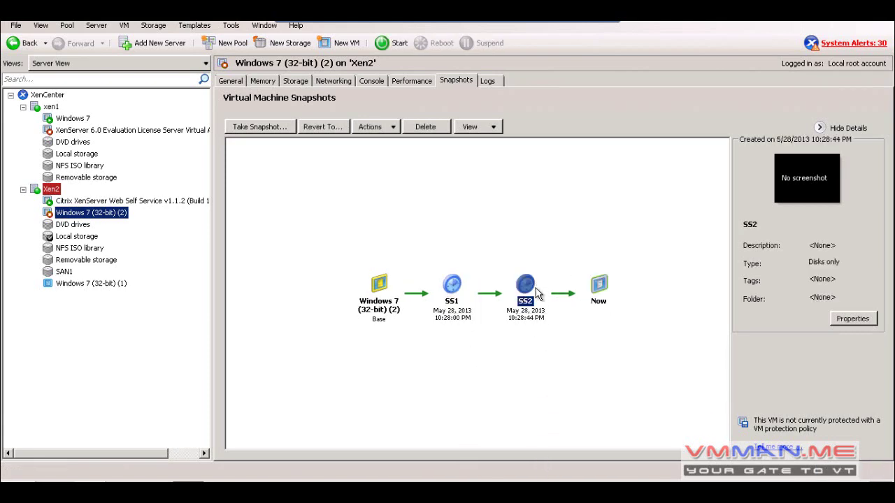
# - Inspect the details of the SS2 and SS1 snapshots in the snapshot tree
pyautogui.click(542, 359)
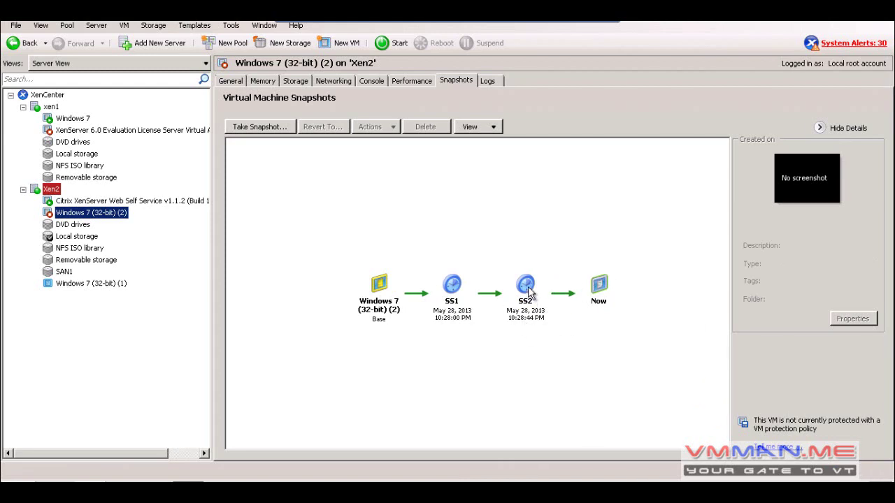
pyautogui.click(528, 291)
pyautogui.click(515, 358)
pyautogui.click(519, 288)
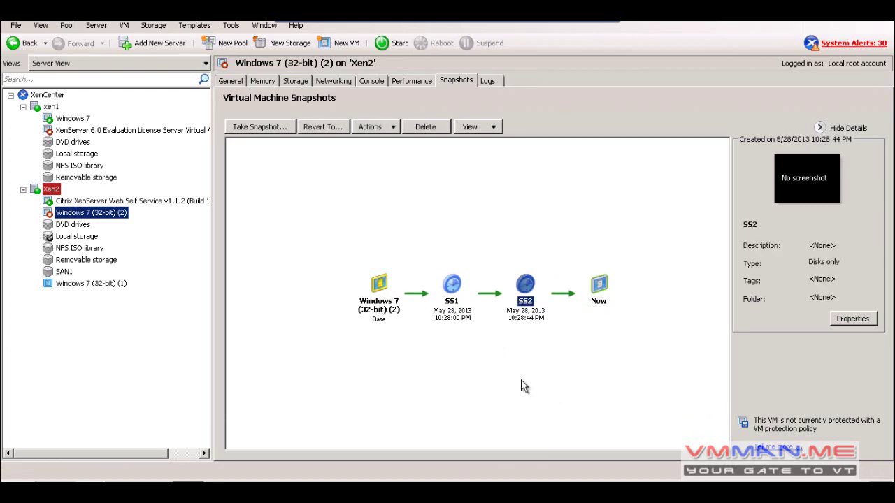
pyautogui.click(453, 285)
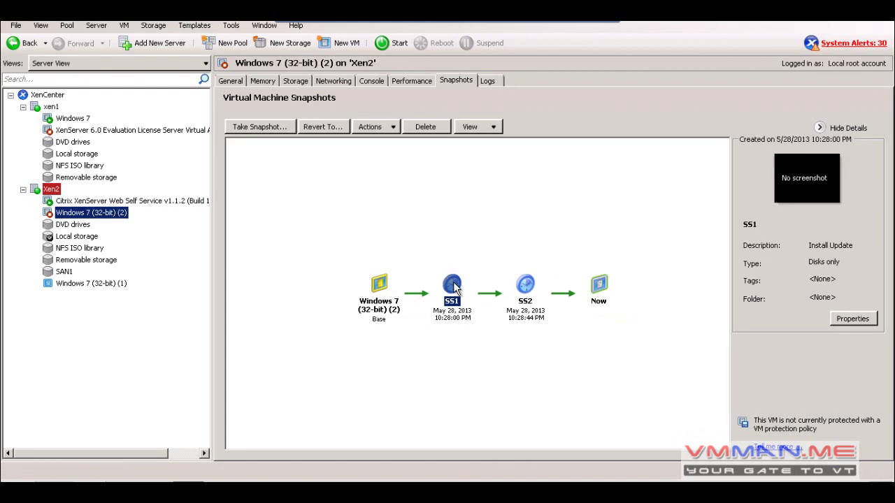
pyautogui.rightClick(454, 288)
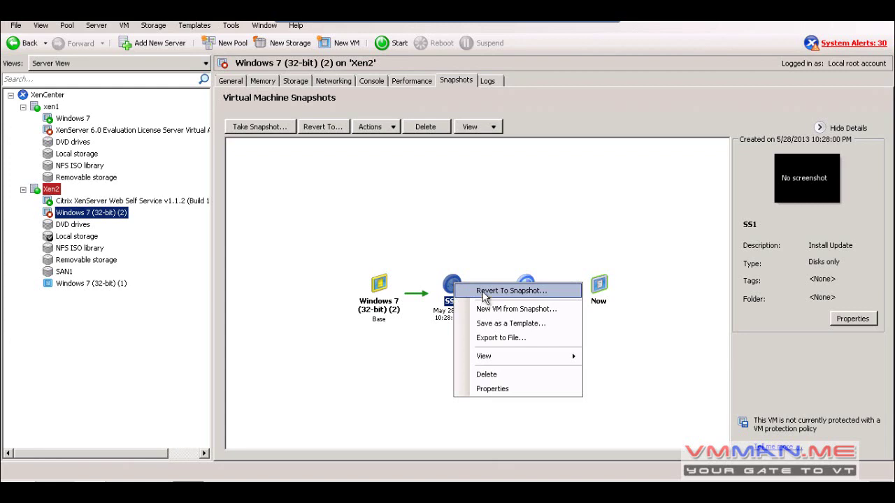
pyautogui.click(483, 294)
pyautogui.click(521, 280)
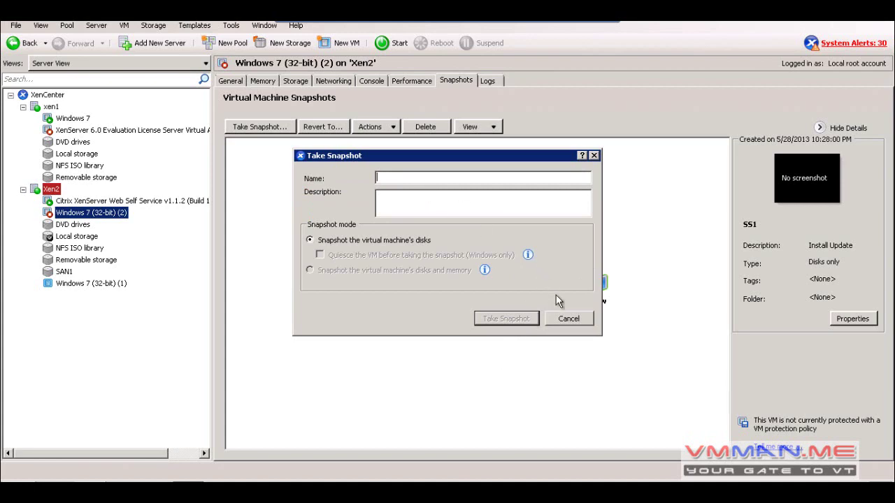
pyautogui.click(570, 319)
# - Try to revert the VM to snapshot SS1 without taking a snapshot of its current state
pyautogui.rightClick(461, 288)
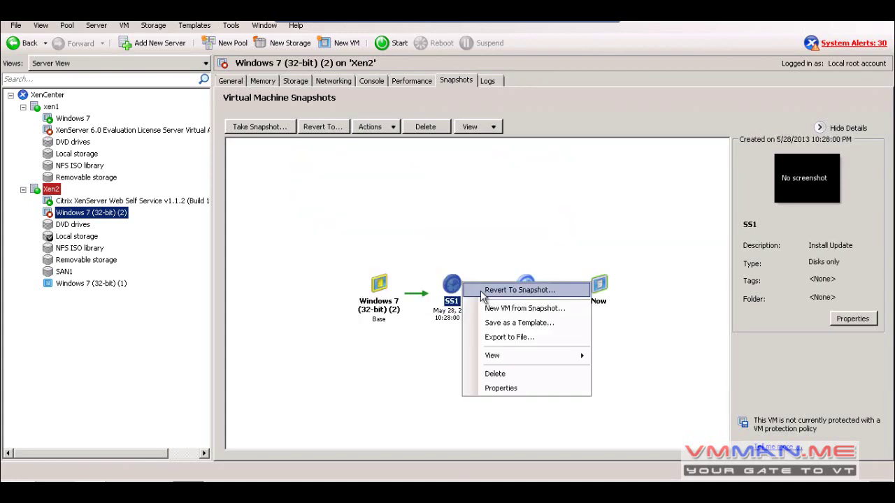
pyautogui.click(482, 292)
pyautogui.click(393, 263)
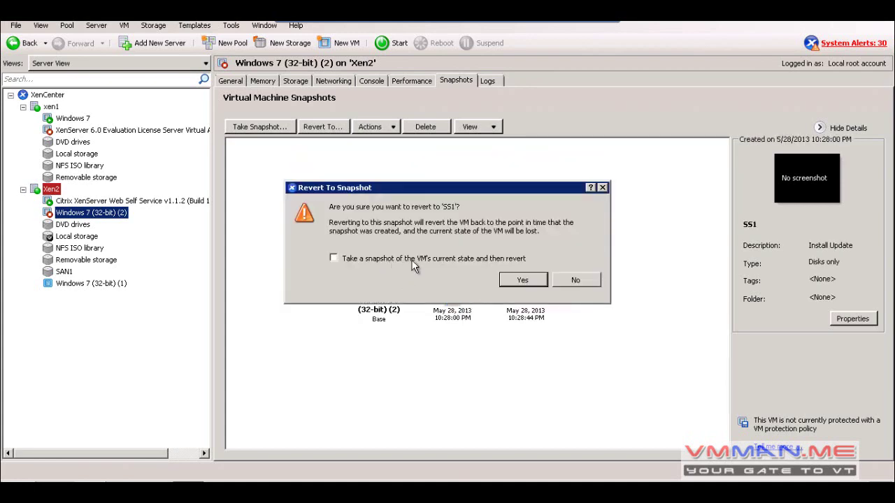
pyautogui.click(518, 283)
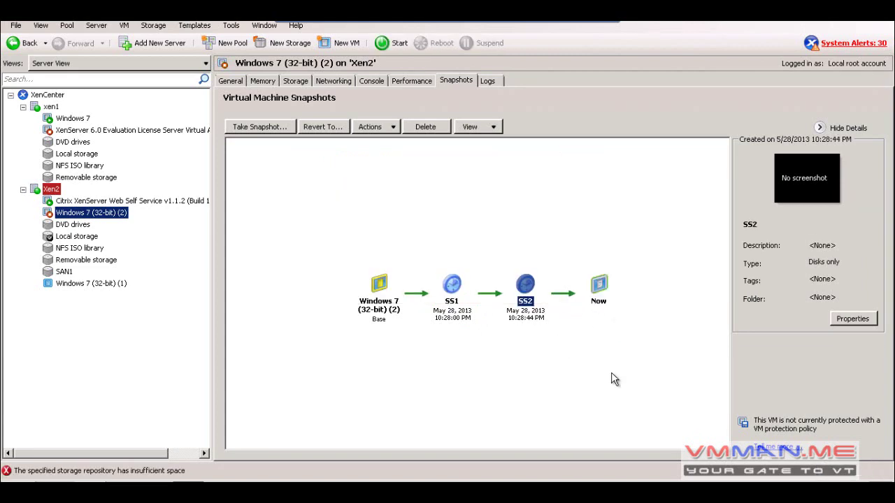
# - Delete snapshot SS1 of the Windows 7 (32-bit) (2) VM and confirm the deletion
pyautogui.click(454, 294)
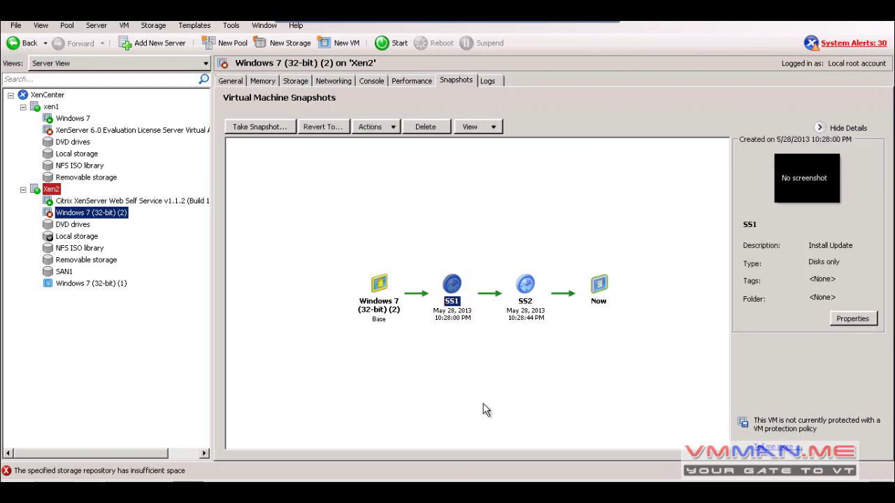
pyautogui.rightClick(454, 286)
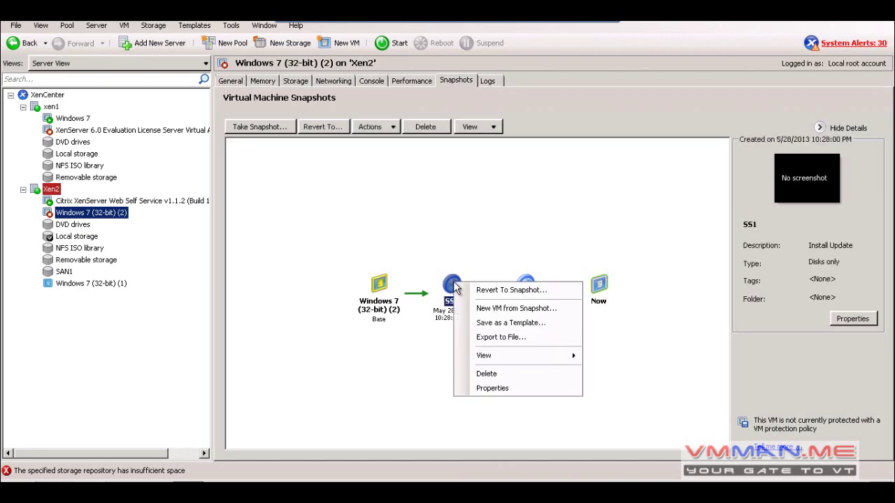
pyautogui.click(487, 374)
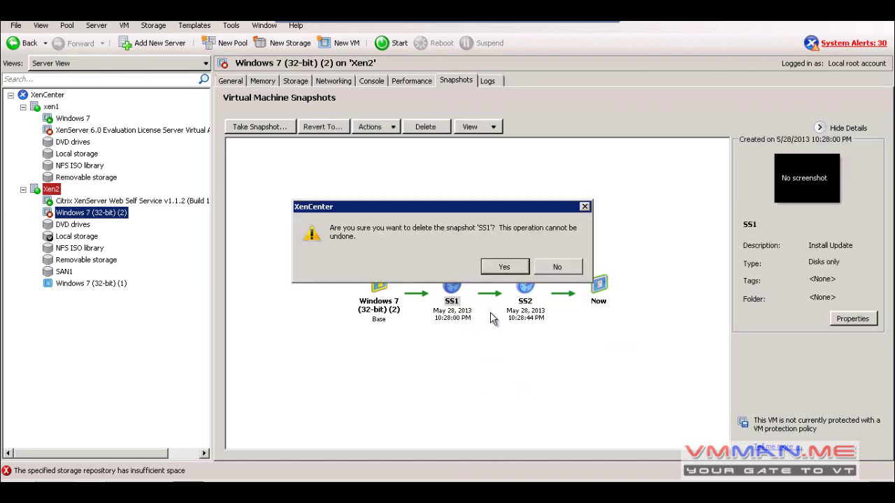
pyautogui.click(500, 269)
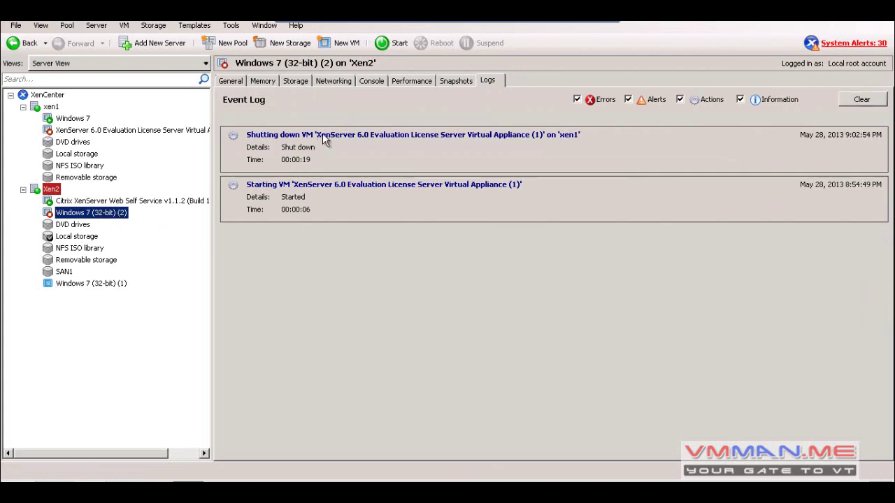
# - Return to the VM's snapshot tree and delete the remaining snapshot SS2, confirming the deletion
pyautogui.click(456, 81)
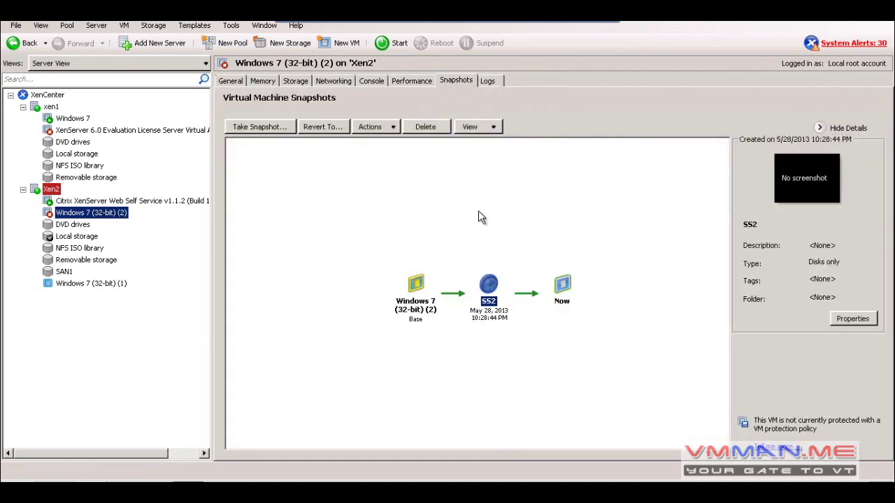
pyautogui.rightClick(491, 280)
pyautogui.click(528, 371)
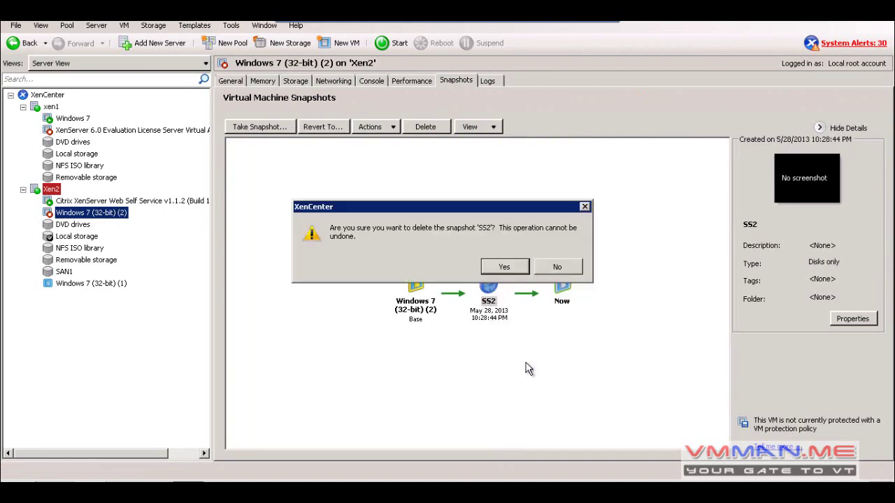
pyautogui.click(507, 267)
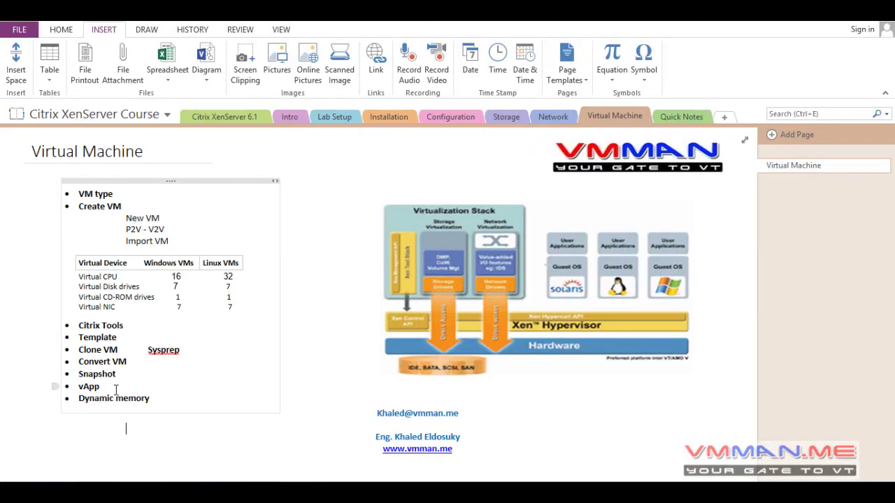
pyautogui.doubleClick(100, 386)
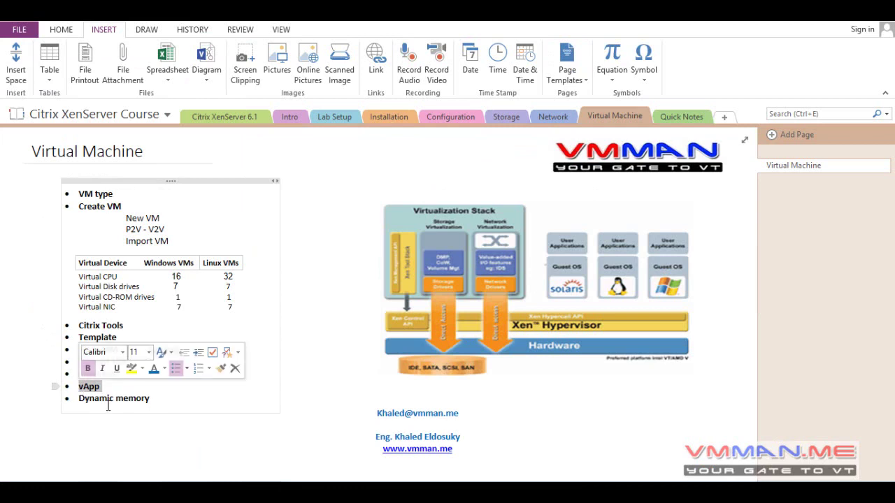
pyautogui.click(116, 425)
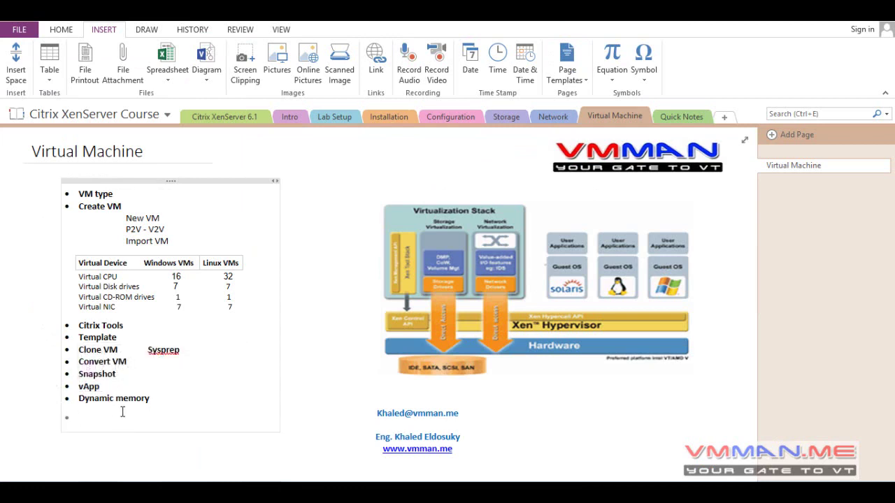
pyautogui.press('BackSpace')
pyautogui.press('BackSpace')
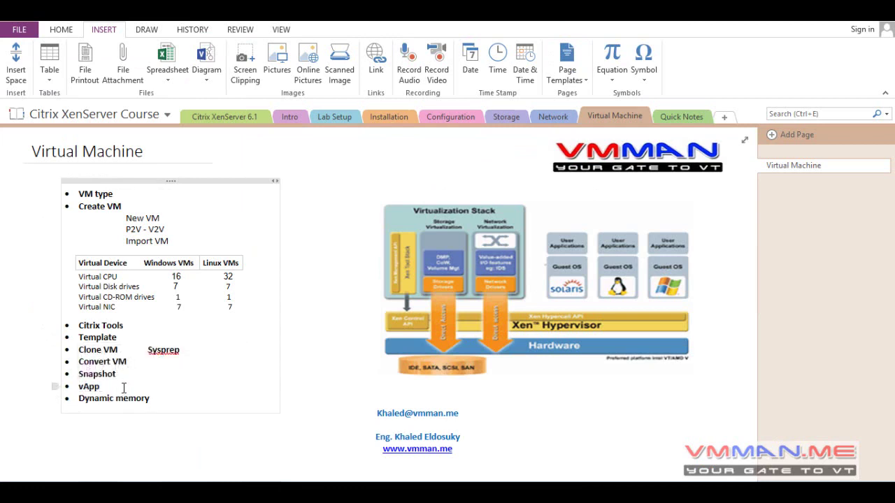